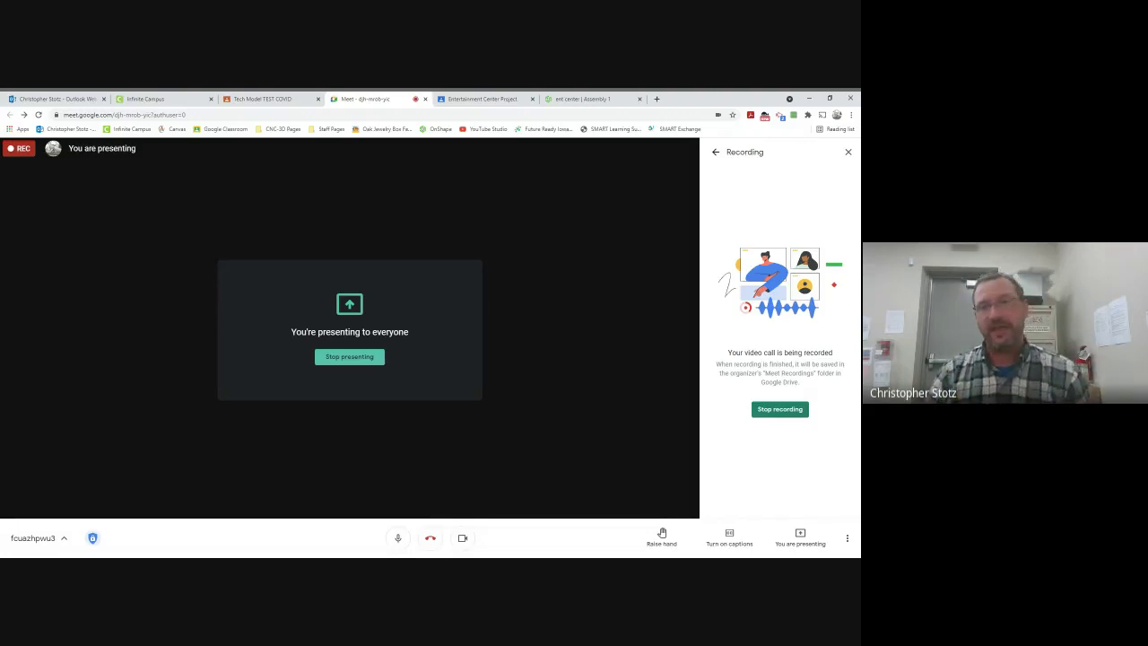
Close the meeting's recording panel and switch to the ent center document in Onshape
{"action": "left_click", "coordinate": [715, 153]}
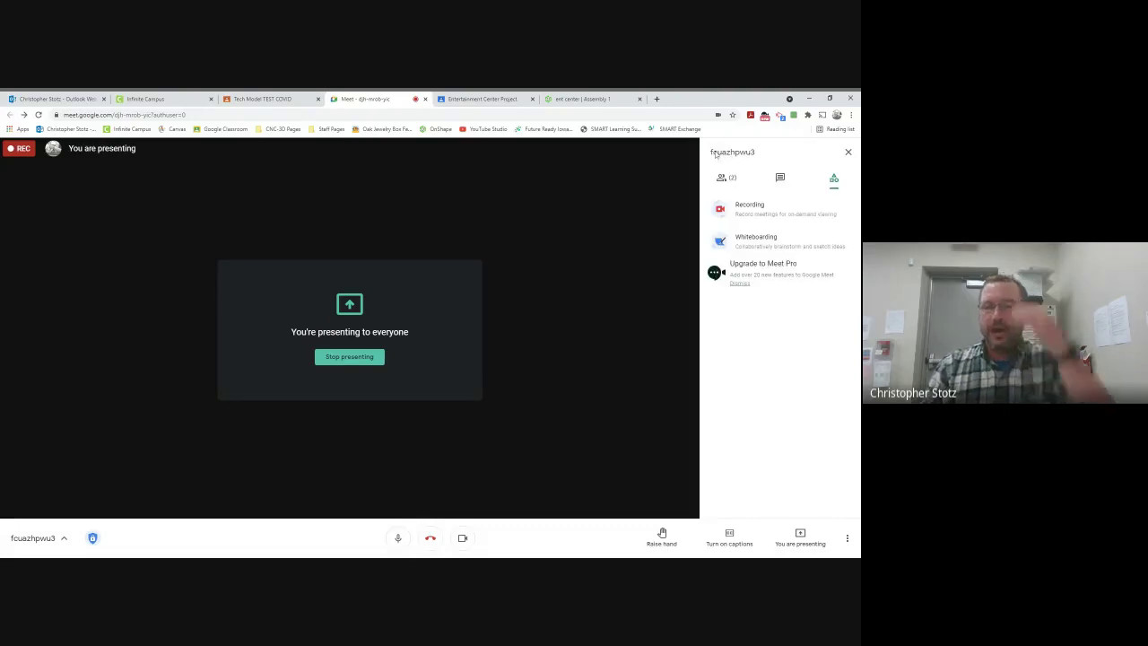
{"action": "left_click", "coordinate": [847, 151]}
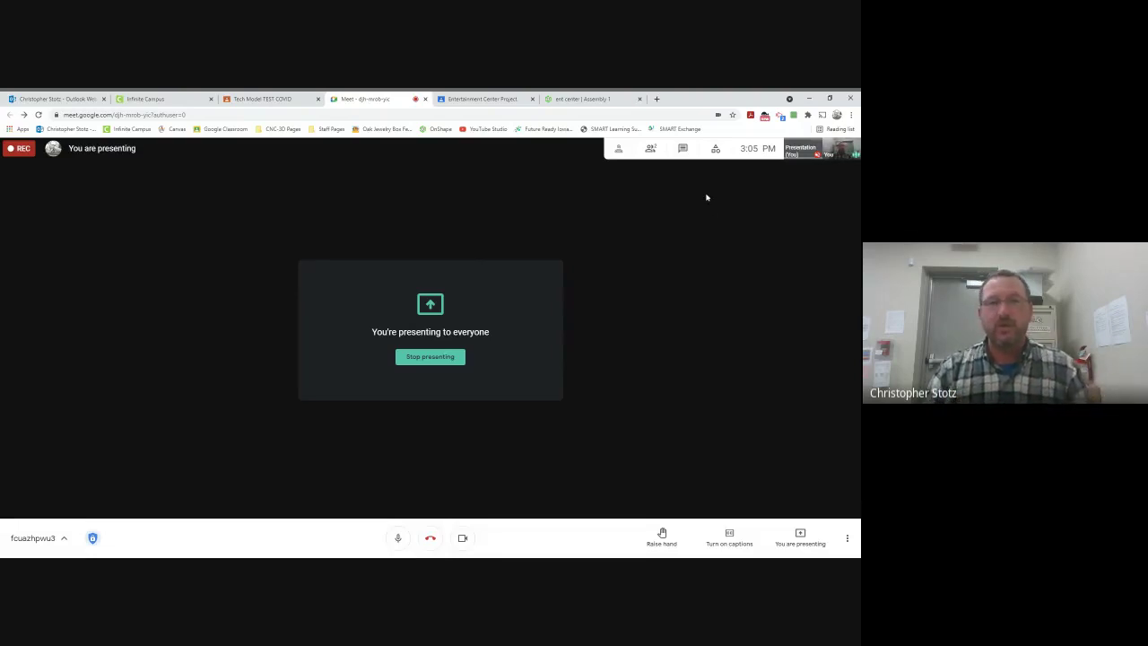
{"action": "left_click", "coordinate": [602, 98]}
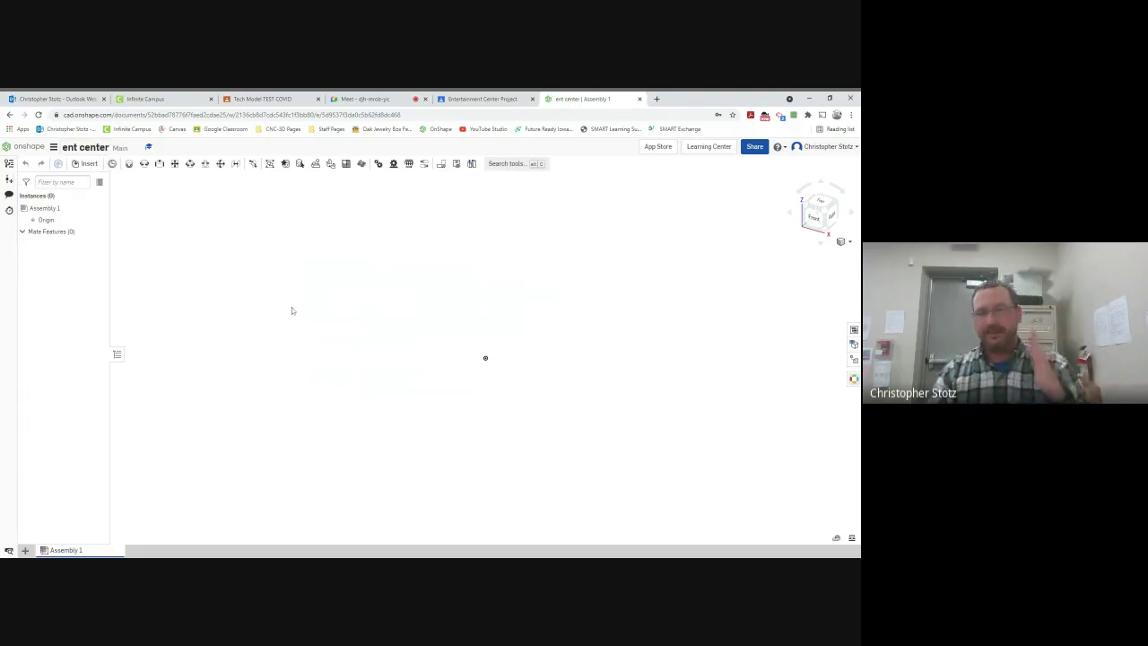
Create a new Part Studio in the document and place it ahead of Assembly 1
{"action": "left_click", "coordinate": [25, 550]}
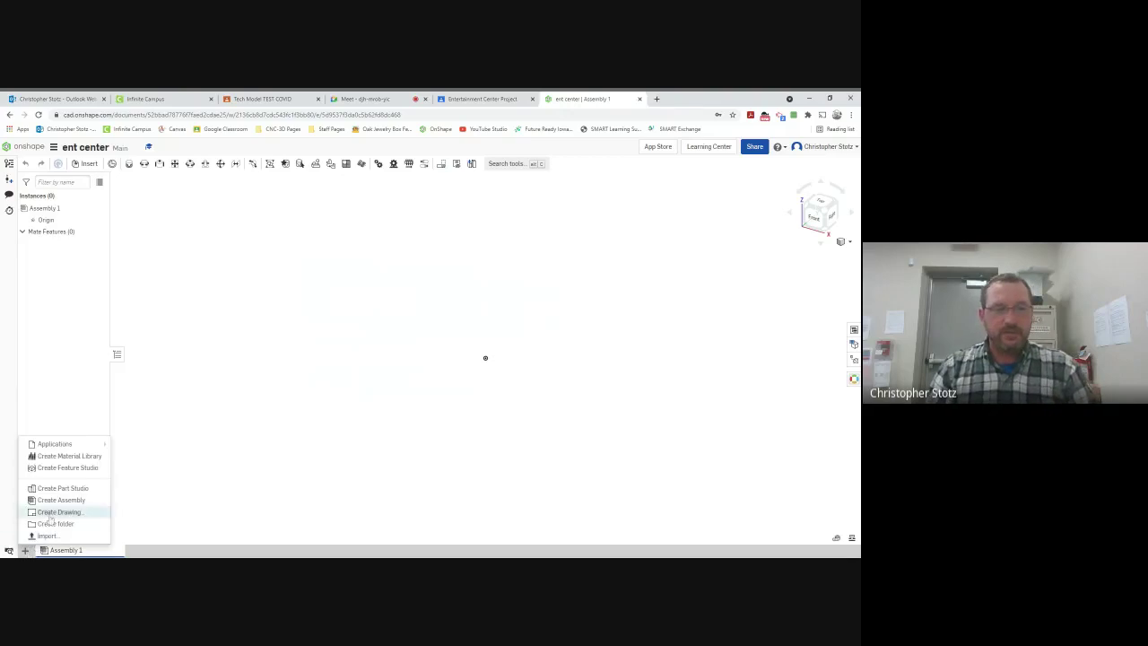
{"action": "left_click", "coordinate": [57, 490]}
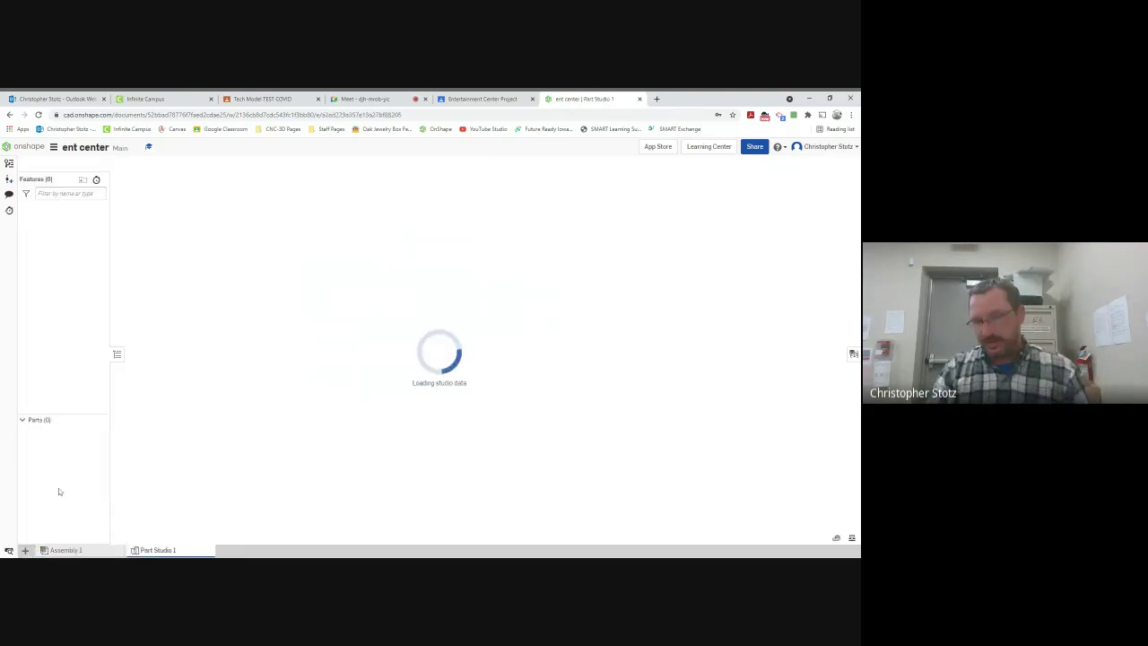
{"action": "left_click_drag", "start_coordinate": [158, 550], "coordinate": [77, 552]}
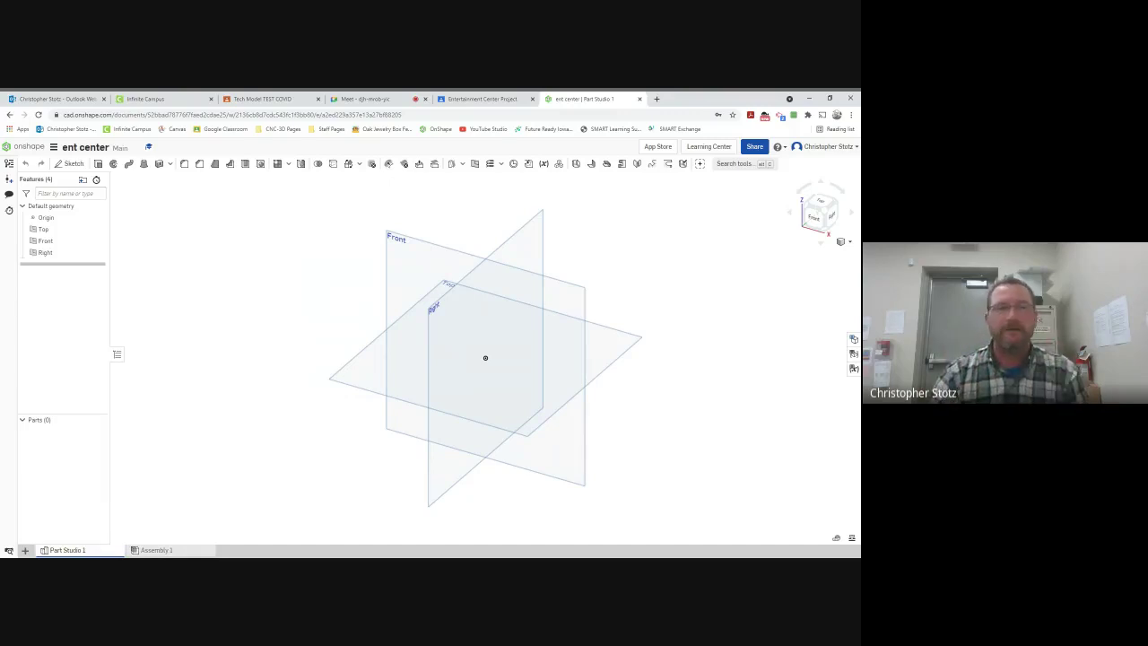
Start a new sketch on the Front plane and view it straight from the front
{"action": "left_click", "coordinate": [78, 169]}
{"action": "left_click", "coordinate": [404, 277]}
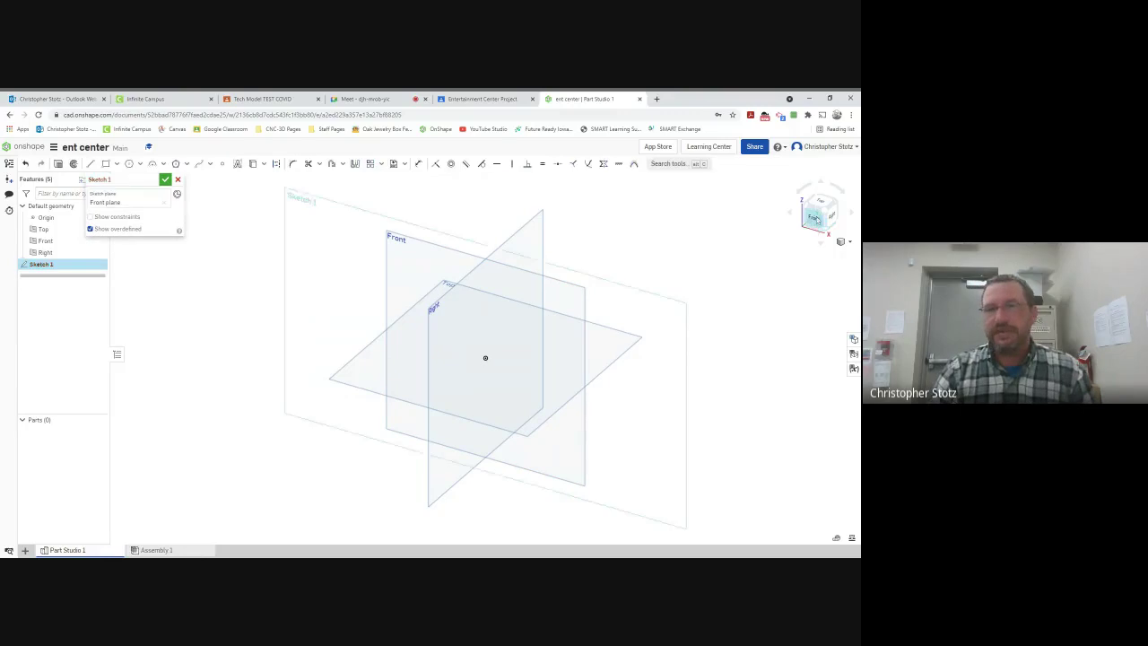
{"action": "left_click", "coordinate": [814, 218]}
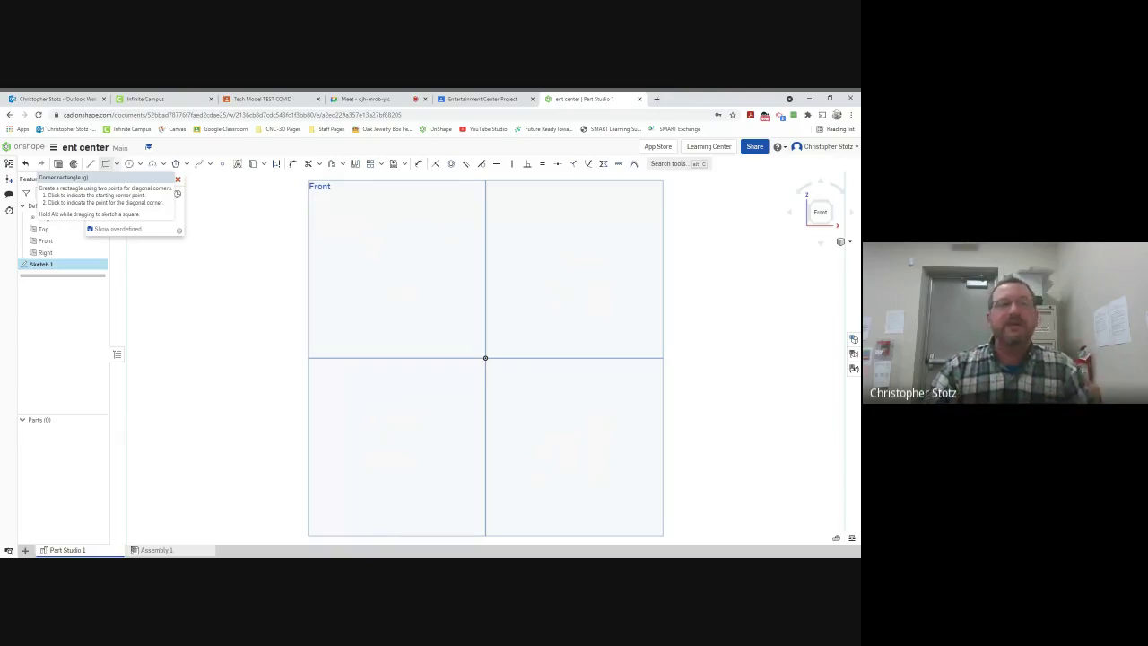
Sketch a corner rectangle 4.5 wide and 16 high to the left of the origin
{"action": "left_click", "coordinate": [106, 164]}
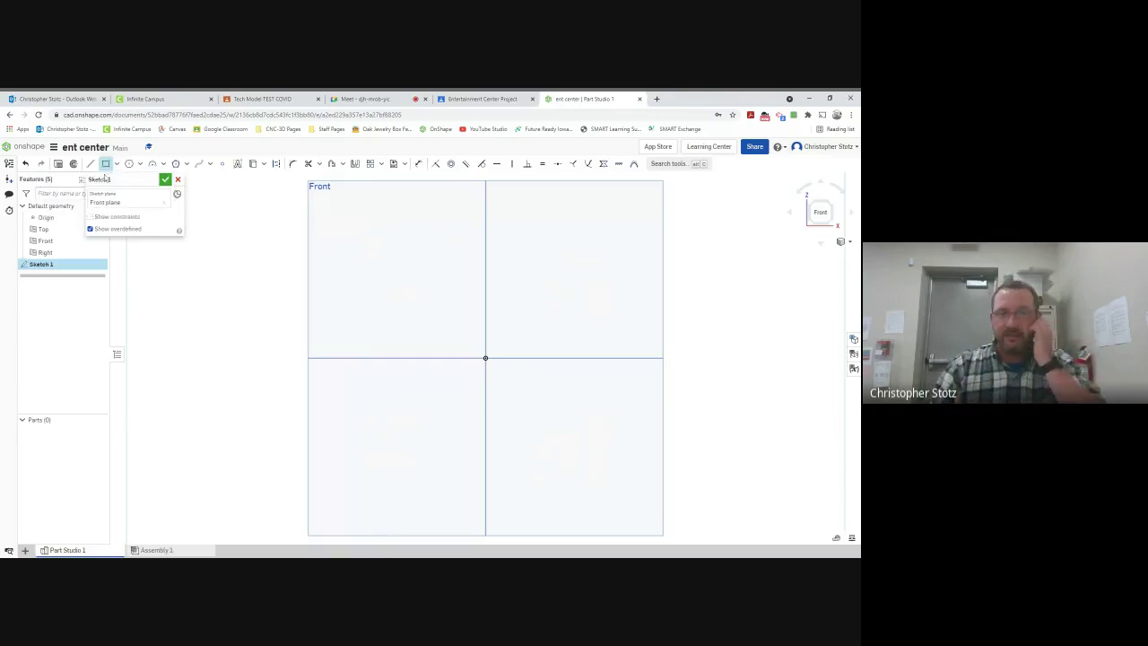
{"action": "left_click", "coordinate": [363, 259]}
{"action": "left_click", "coordinate": [443, 394]}
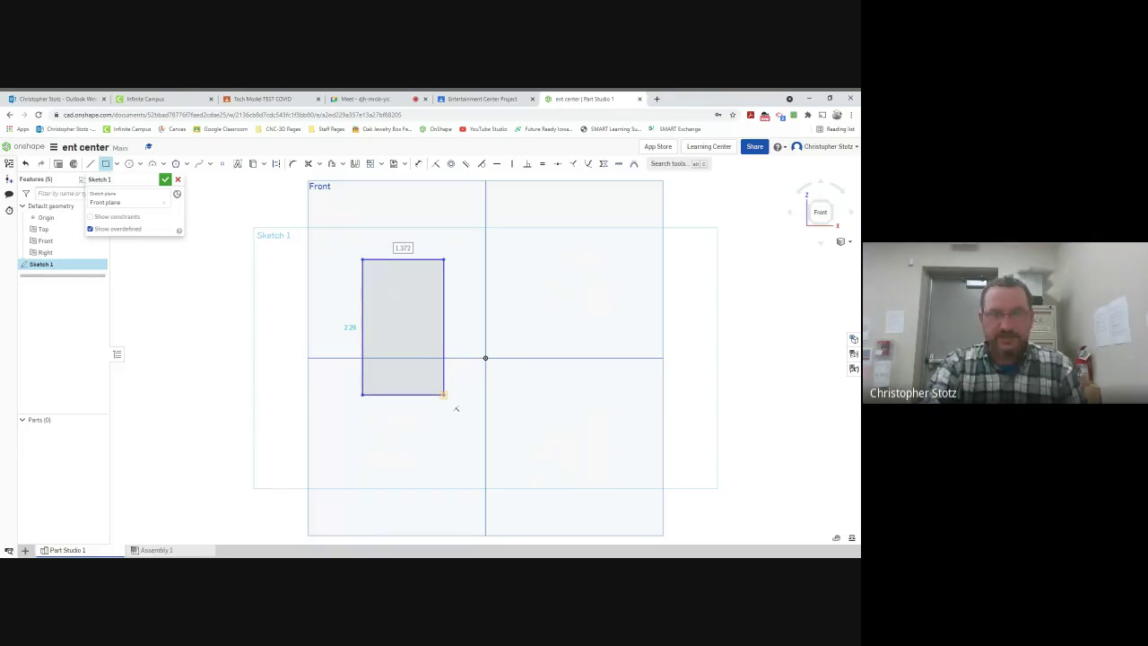
{"action": "type", "text": "4.5"}
{"action": "key", "text": "Tab"}
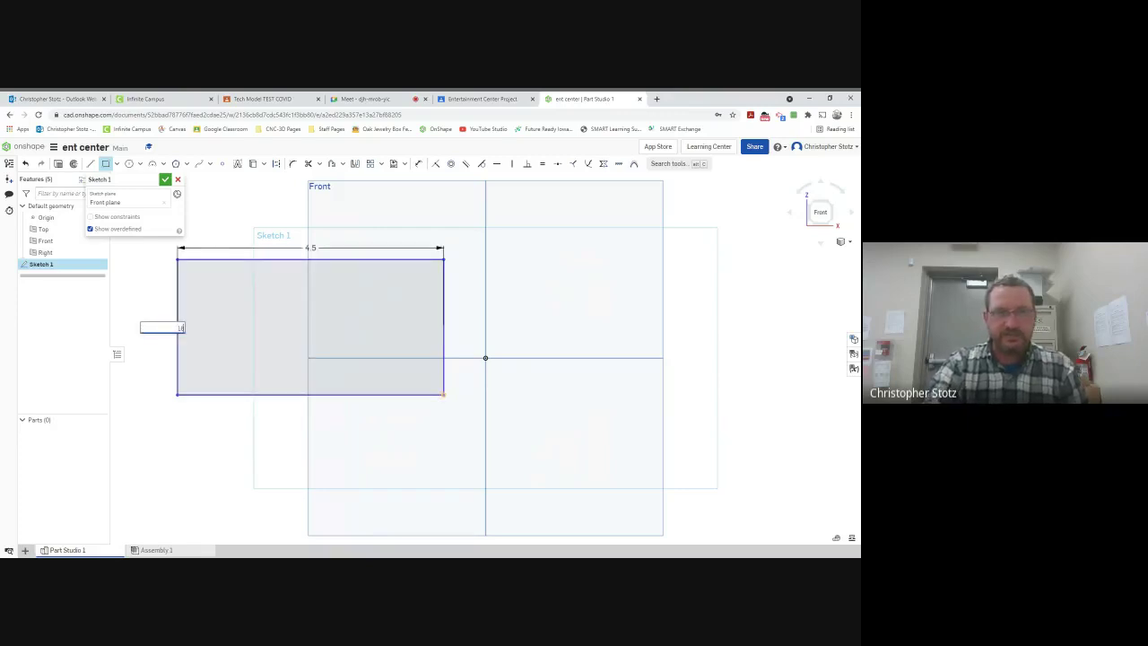
{"action": "type", "text": "16"}
{"action": "key", "text": "Return"}
Sketch a second rectangle 7 wide and 6 high to the right of the tall one
{"action": "scroll", "coordinate": [408, 403], "scroll_direction": "down", "scroll_amount": 5}
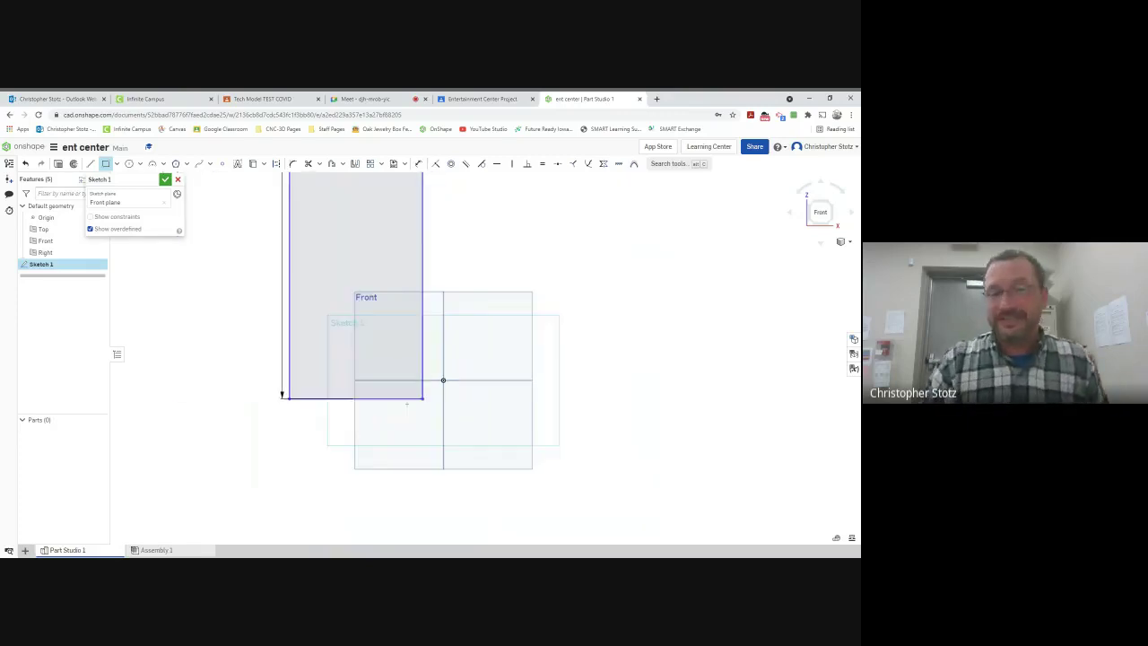
{"action": "scroll", "coordinate": [410, 405], "scroll_direction": "down", "scroll_amount": 3}
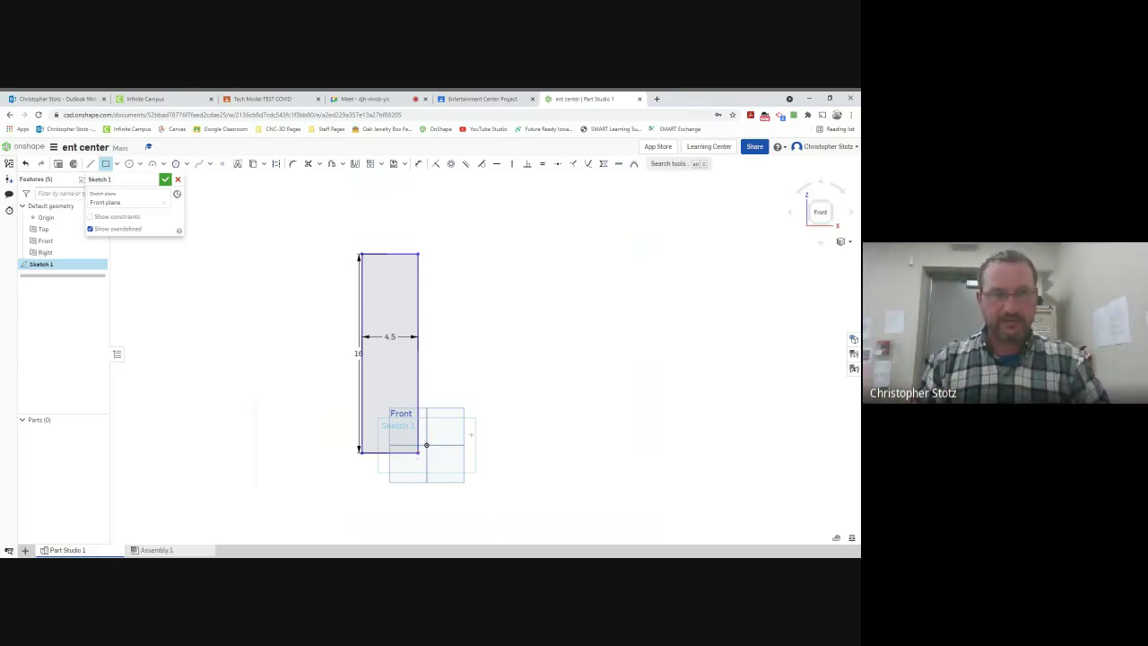
{"action": "left_click_drag", "start_coordinate": [533, 299], "coordinate": [610, 379]}
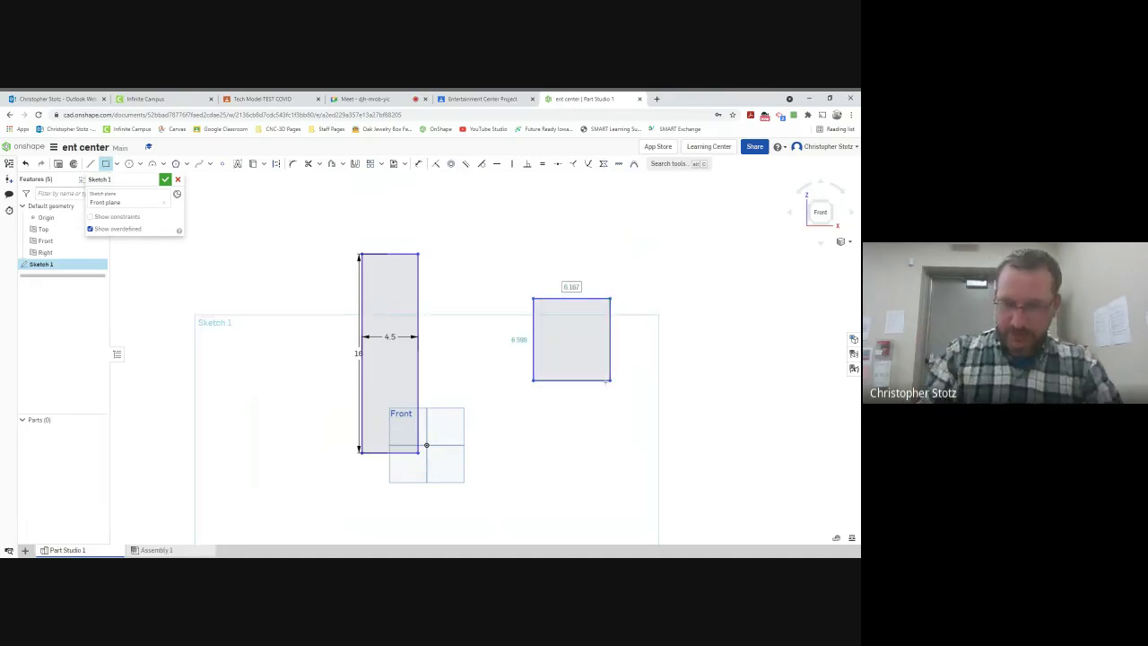
{"action": "type", "text": "7"}
{"action": "key", "text": "Tab"}
{"action": "type", "text": "6"}
{"action": "key", "text": "Return"}
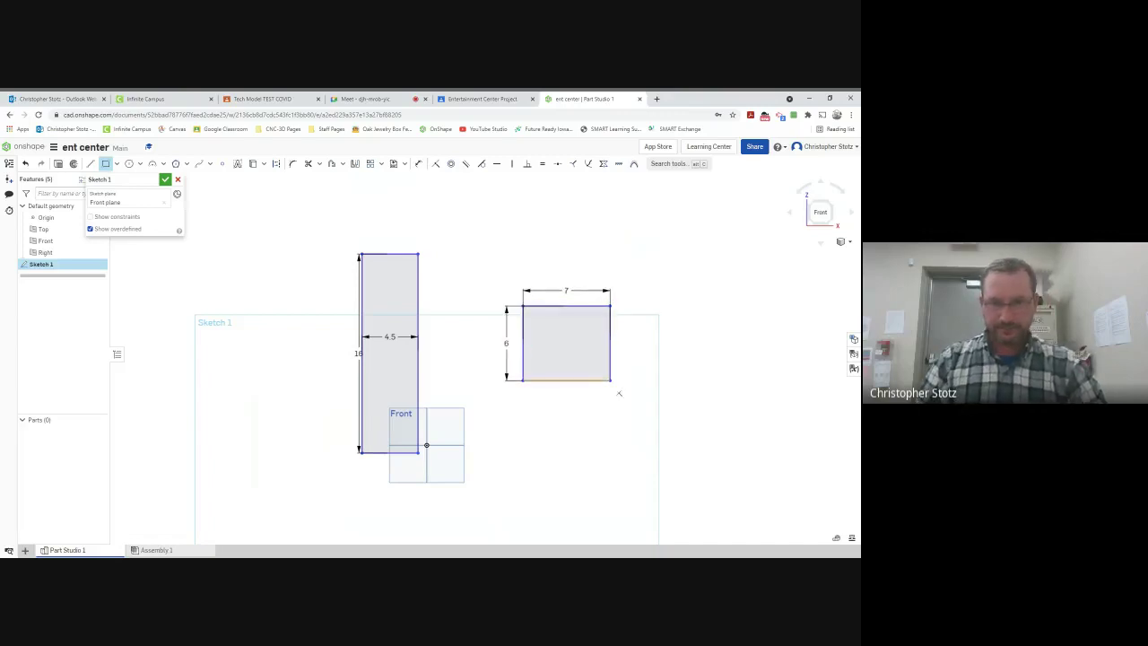
Sketch a long horizontal rectangle 48 wide and 2.5 high above the other two rectangles
{"action": "left_click", "coordinate": [490, 200]}
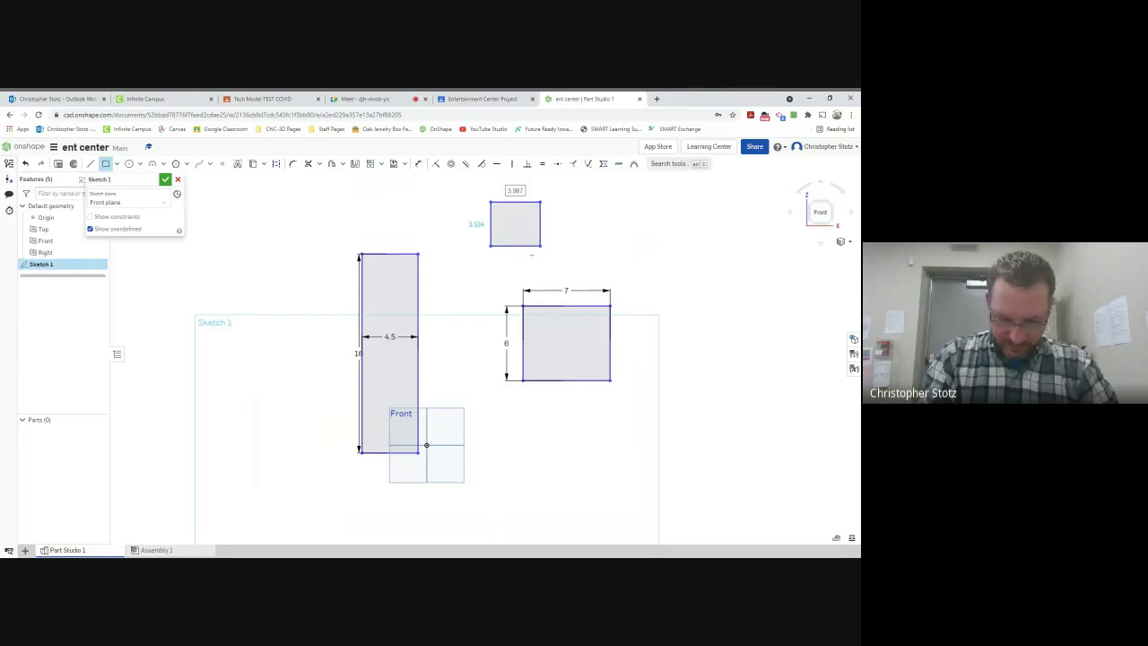
{"action": "type", "text": "48"}
{"action": "key", "text": "Tab"}
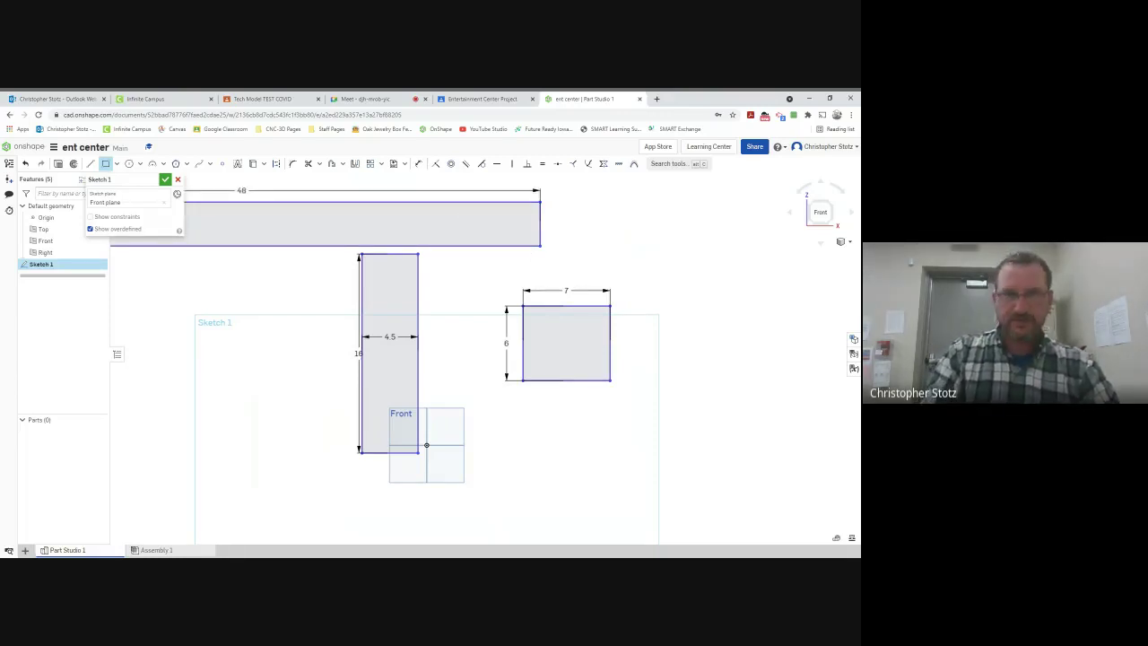
{"action": "key", "text": "Return"}
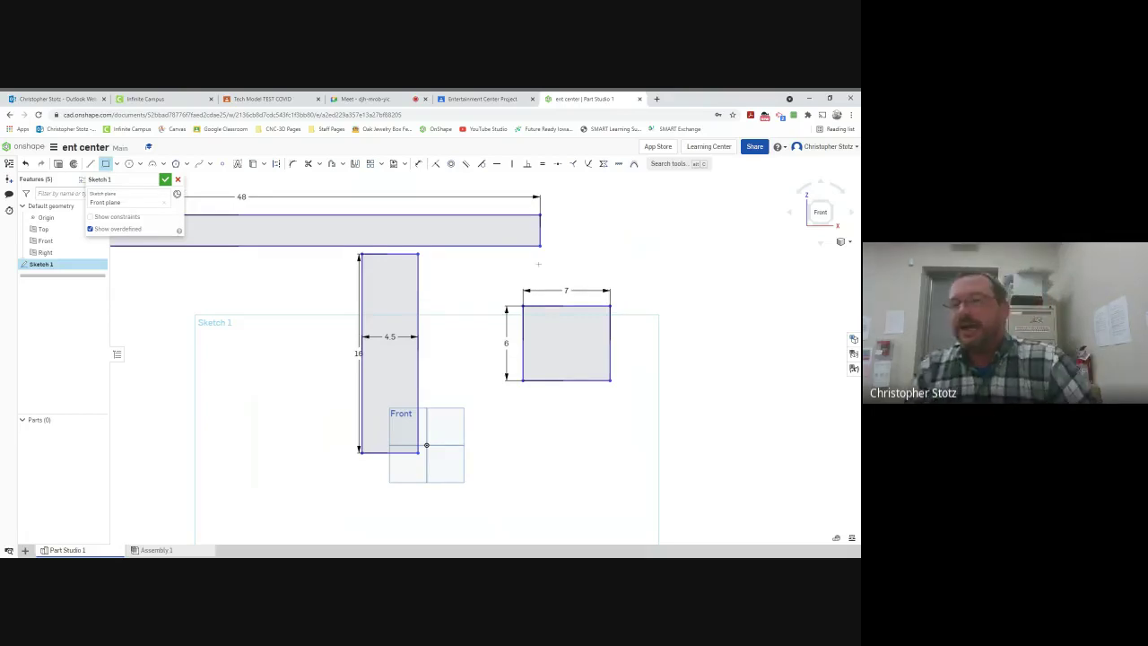
Sketch a 13.5 by 13.5 square below the left end of the long 48-wide rectangle
{"action": "scroll", "coordinate": [538, 267], "scroll_direction": "down", "scroll_amount": 3}
{"action": "middle_click_drag", "start_coordinate": [534, 289], "coordinate": [591, 291]}
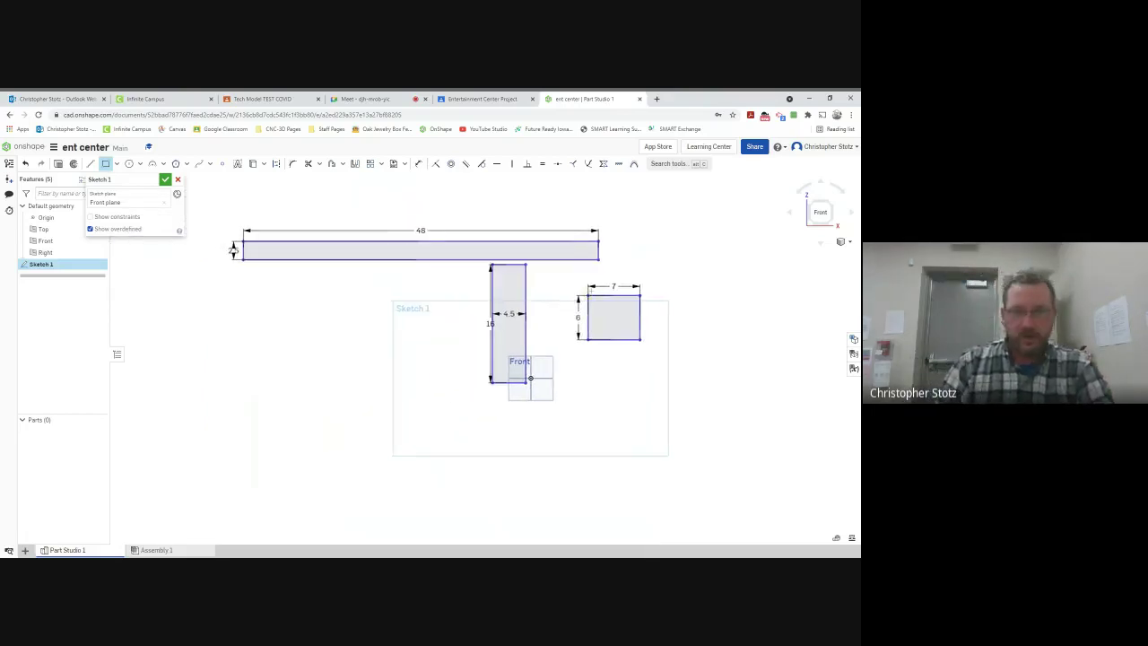
{"action": "middle_click_drag", "start_coordinate": [234, 249], "coordinate": [242, 245]}
{"action": "left_click", "coordinate": [243, 329]}
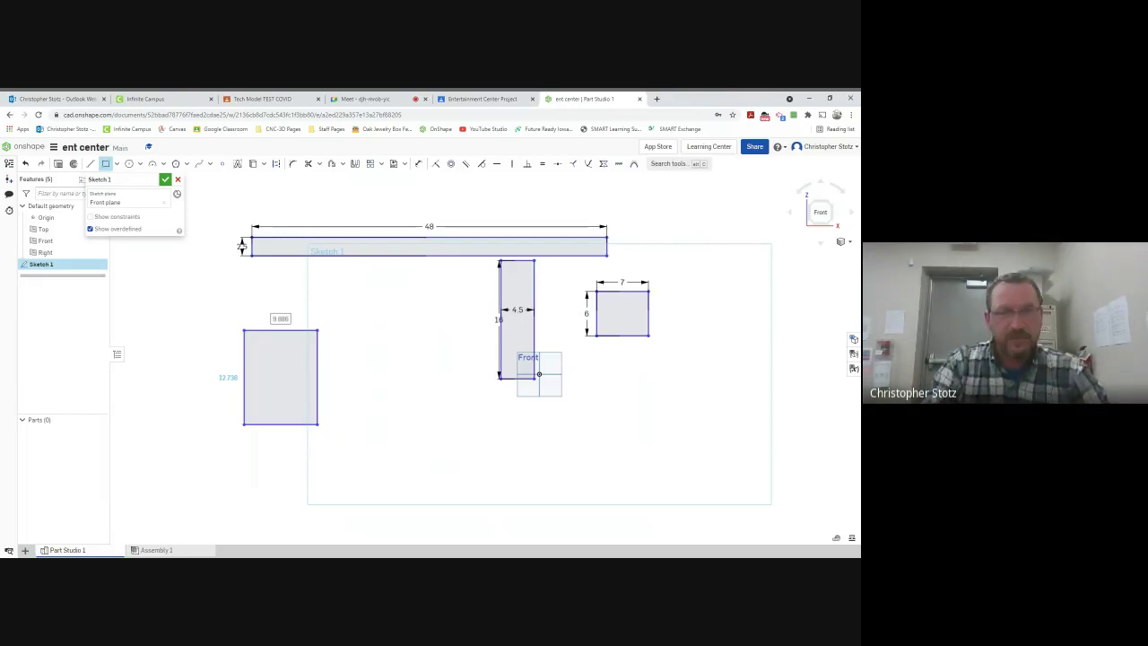
{"action": "left_click", "coordinate": [280, 319]}
{"action": "type", "text": "13.5"}
{"action": "key", "text": "Tab"}
{"action": "type", "text": "13.5"}
{"action": "key", "text": "Return"}
Sketch a rectangle 9 wide and 15.5 high below and to the right of the 13.5 square
{"action": "left_click", "coordinate": [384, 424]}
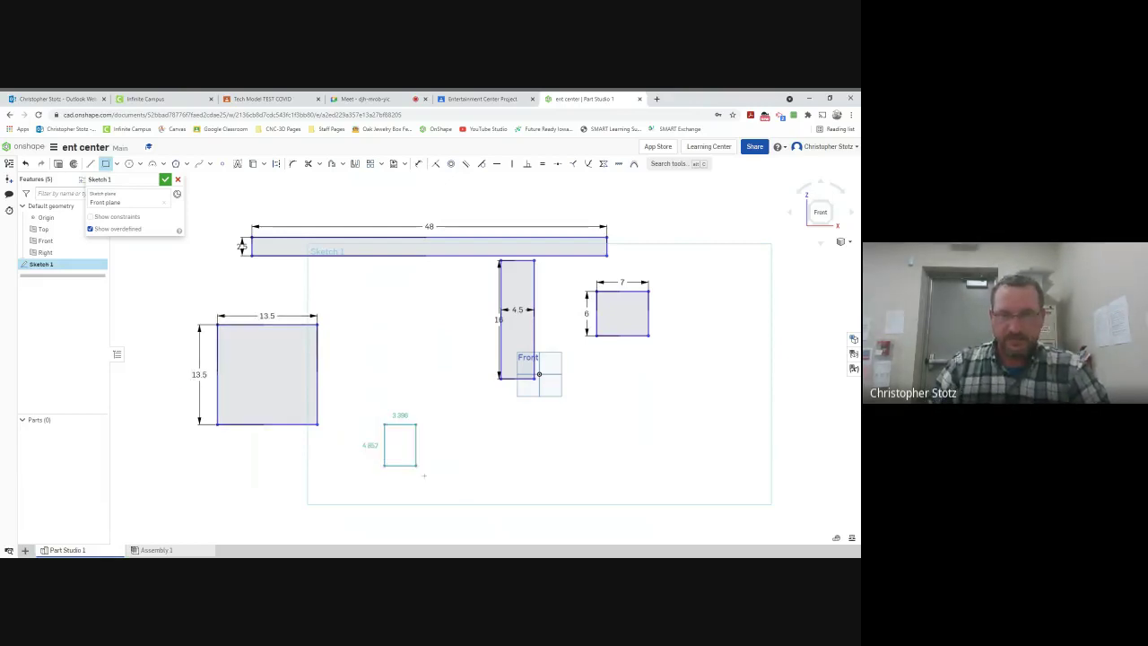
{"action": "left_click", "coordinate": [443, 491]}
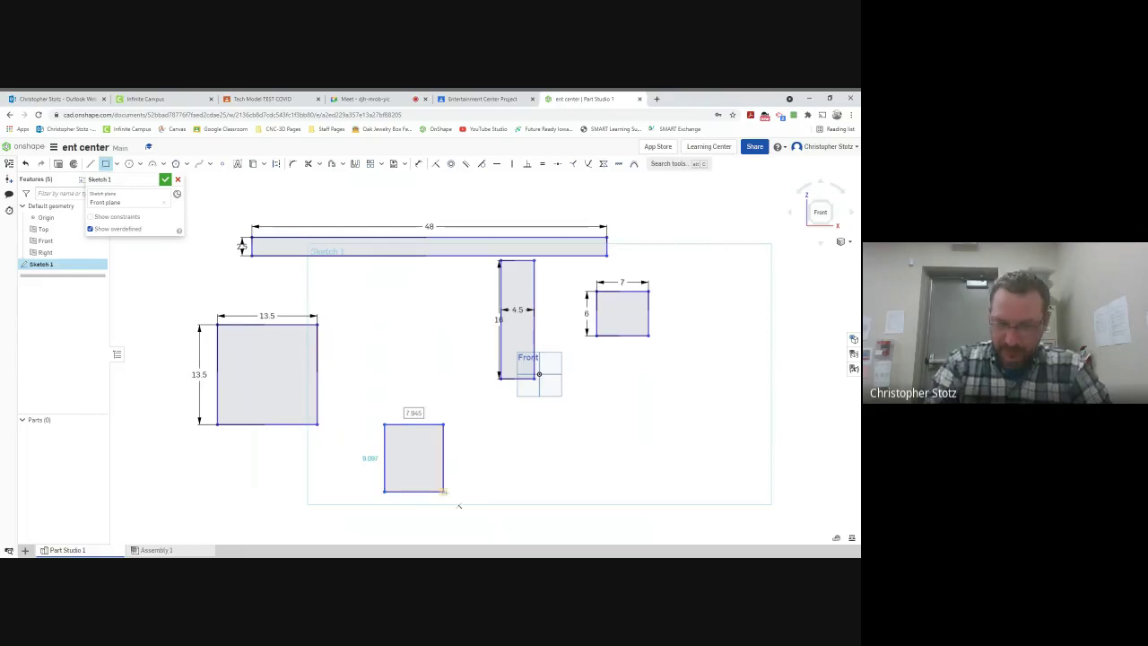
{"action": "type", "text": "9"}
{"action": "key", "text": "Tab"}
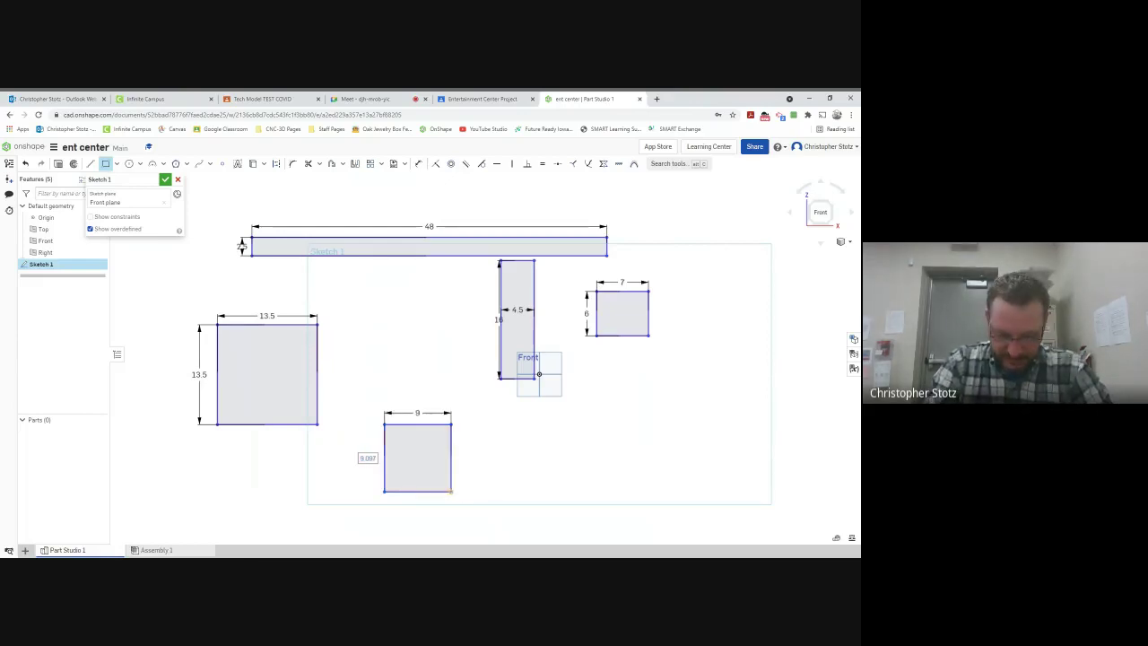
{"action": "type", "text": "13.5"}
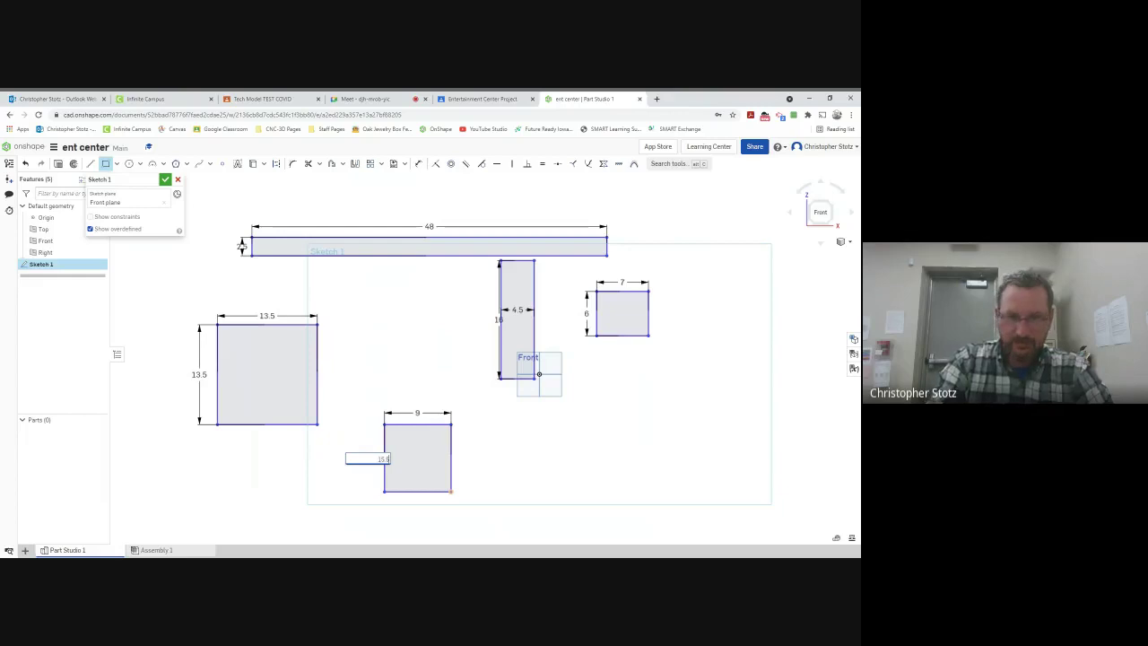
{"action": "key", "text": "Return"}
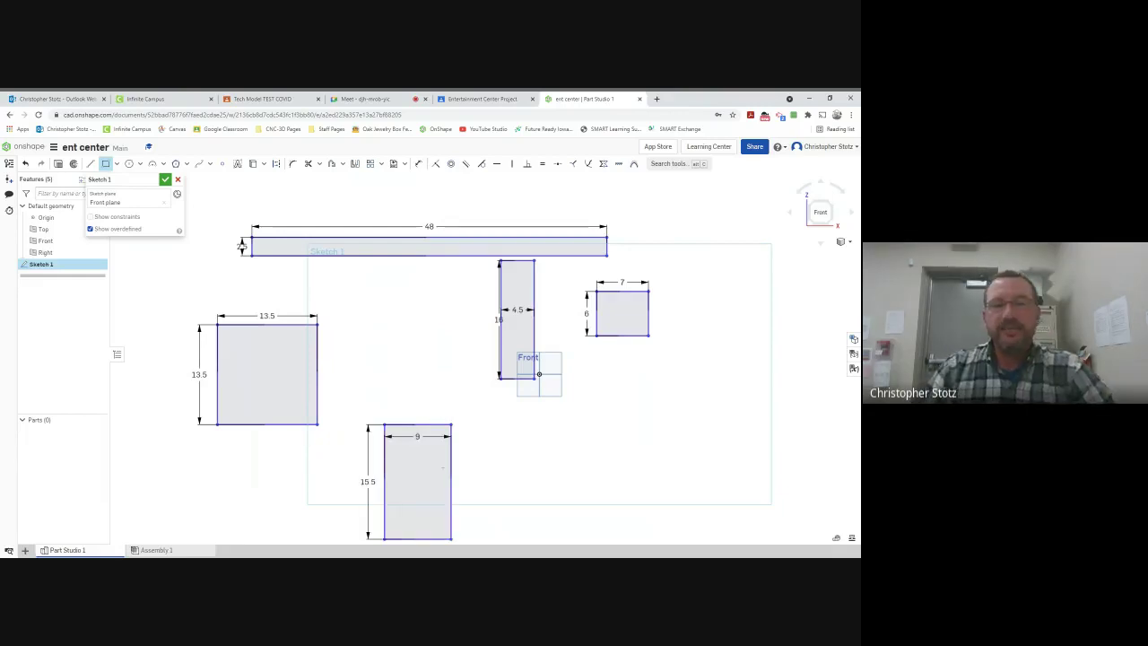
Sketch a rectangle 9 wide and 15.5 high below and to the left of the 13.5 square, and end the rectangle tool
{"action": "scroll", "coordinate": [498, 483], "scroll_direction": "down", "scroll_amount": 2}
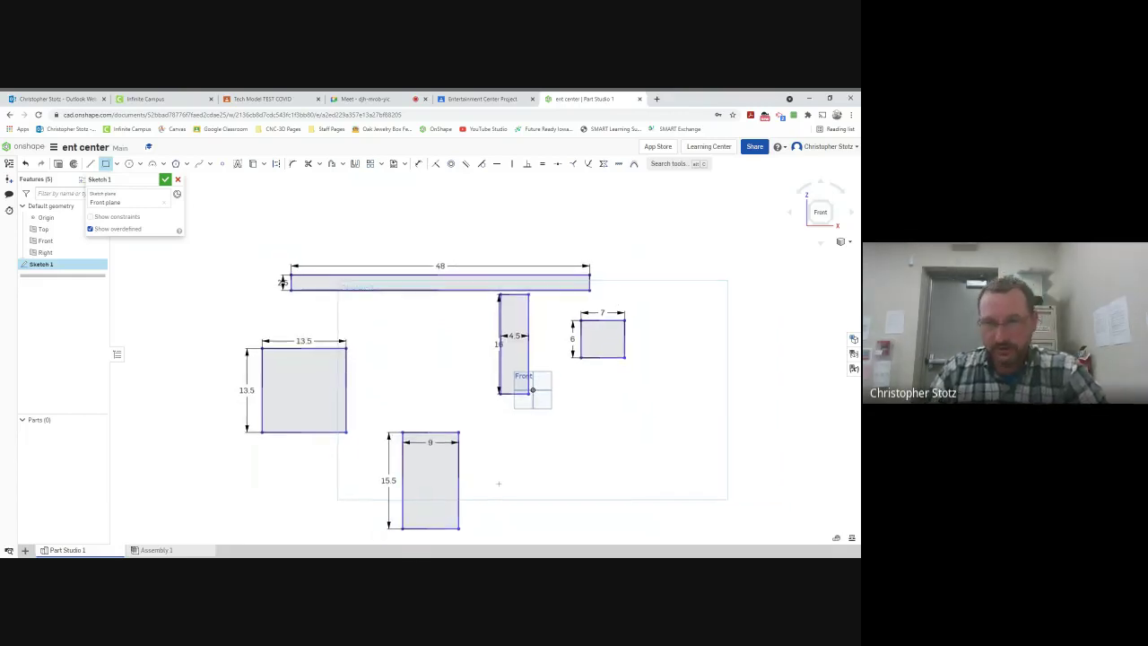
{"action": "middle_click_drag", "start_coordinate": [498, 483], "coordinate": [492, 473]}
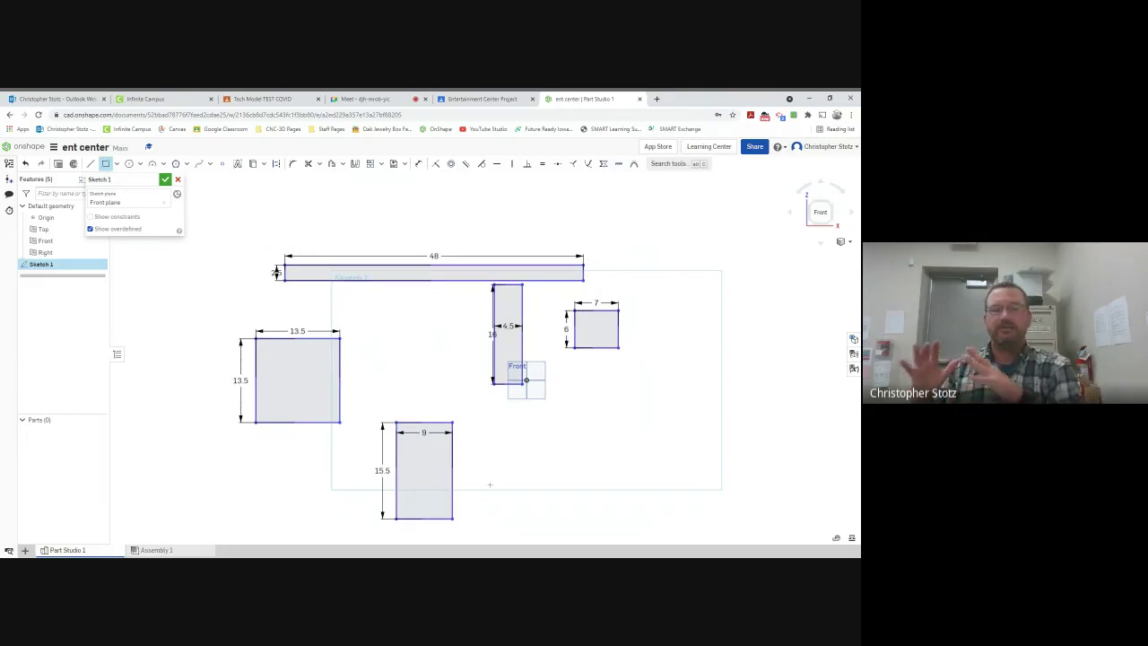
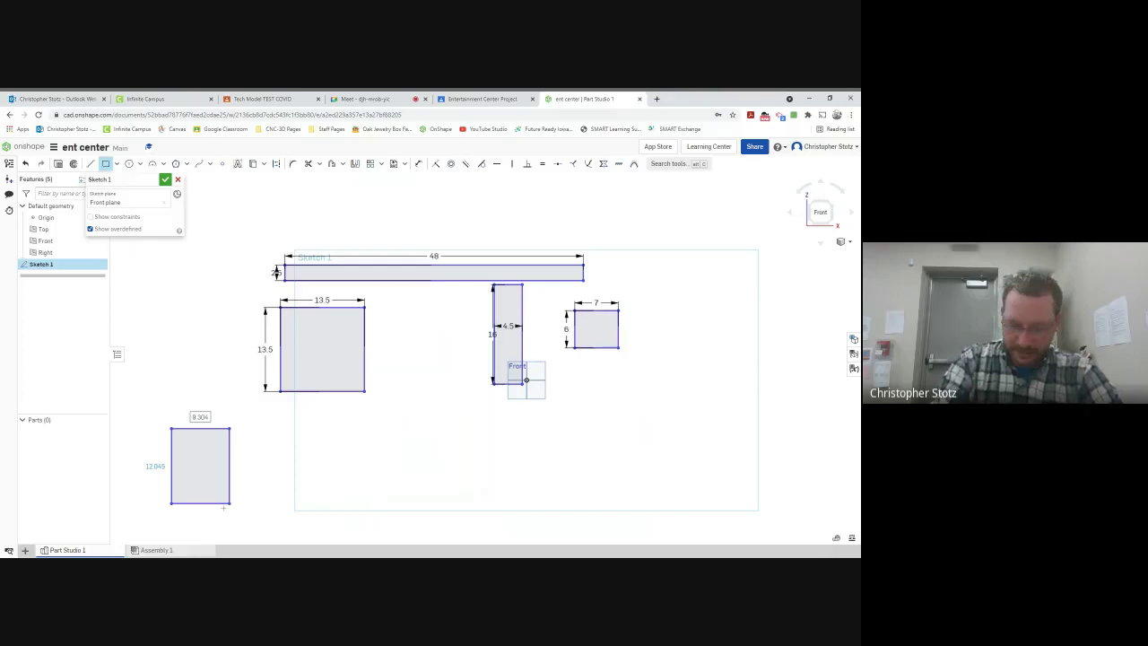
{"action": "type", "text": "9"}
{"action": "key", "text": "Tab"}
{"action": "type", "text": "15.56"}
{"action": "key", "text": "Return"}
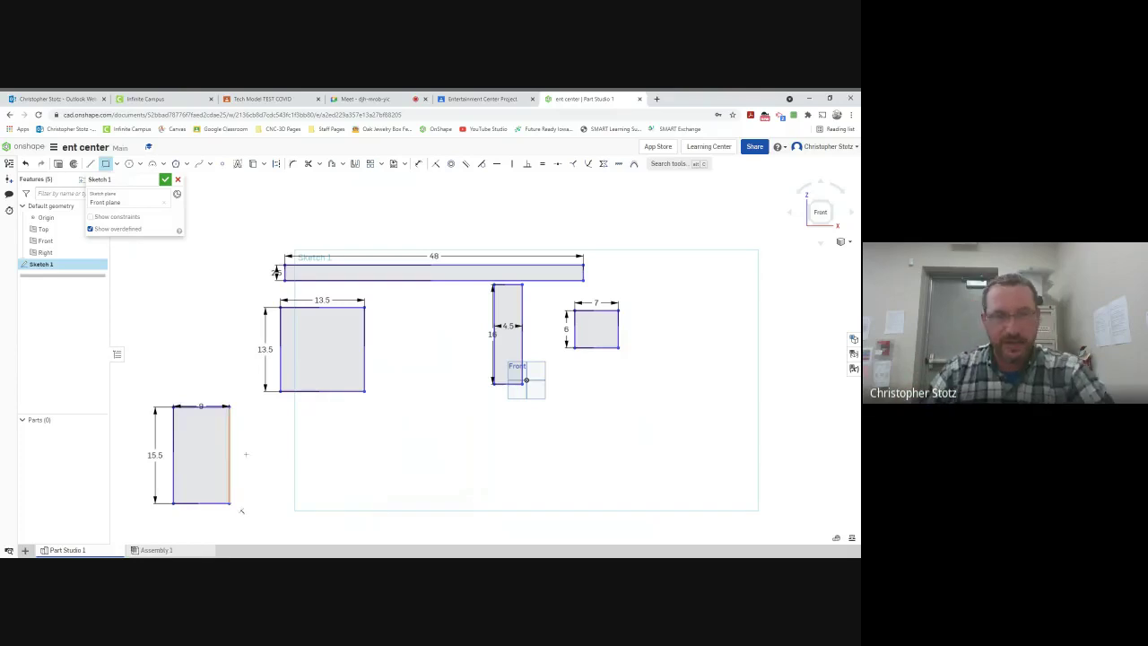
{"action": "key", "text": "Escape"}
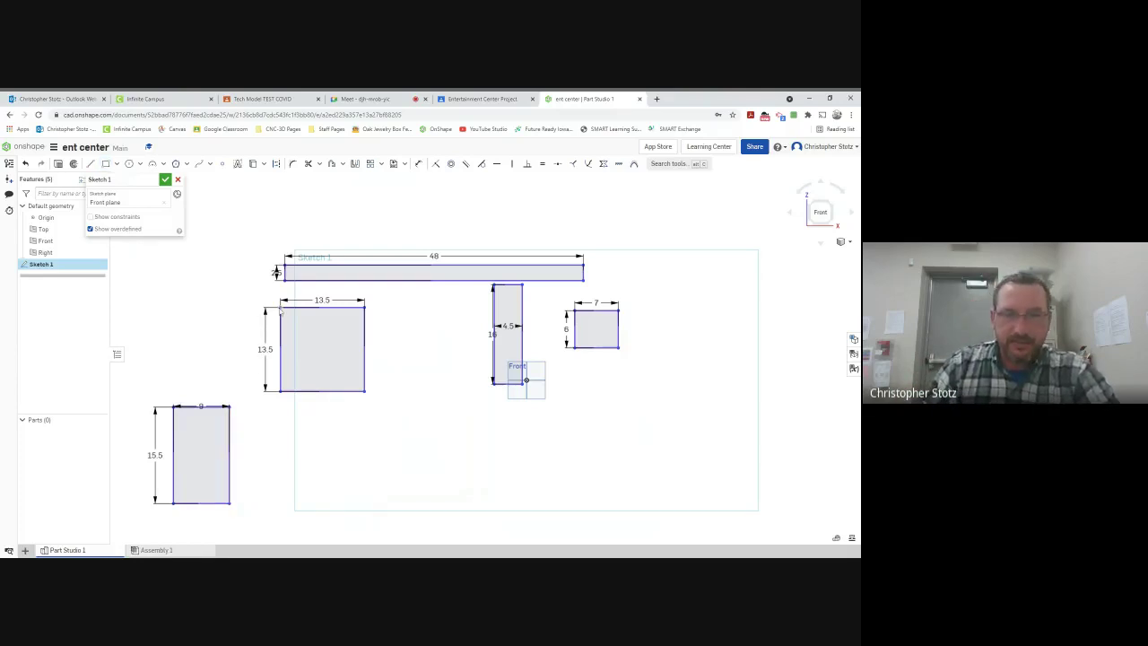
Line up the four smaller rectangles beneath the long strip in the order 13.5 square, 9 by 15.5, 7 by 6, 4.5 by 16
{"action": "left_click_drag", "start_coordinate": [281, 308], "coordinate": [286, 292]}
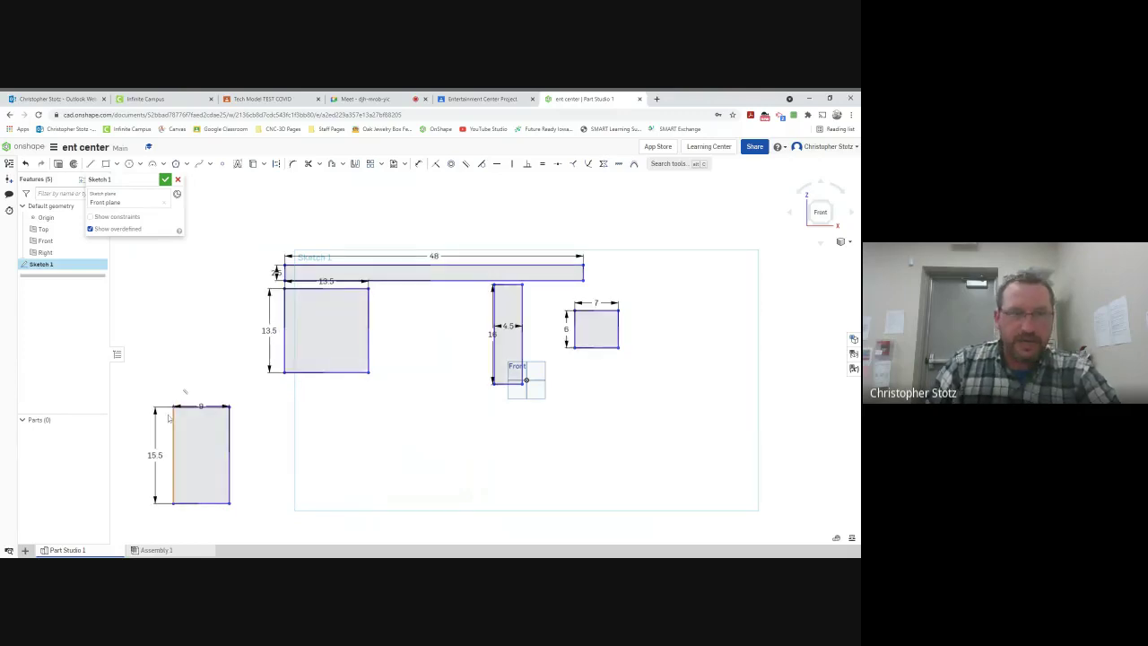
{"action": "mouse_move", "coordinate": [177, 410]}
{"action": "left_mouse_down"}
{"action": "mouse_move", "coordinate": [354, 330]}
{"action": "mouse_move", "coordinate": [379, 293]}
{"action": "left_mouse_up"}
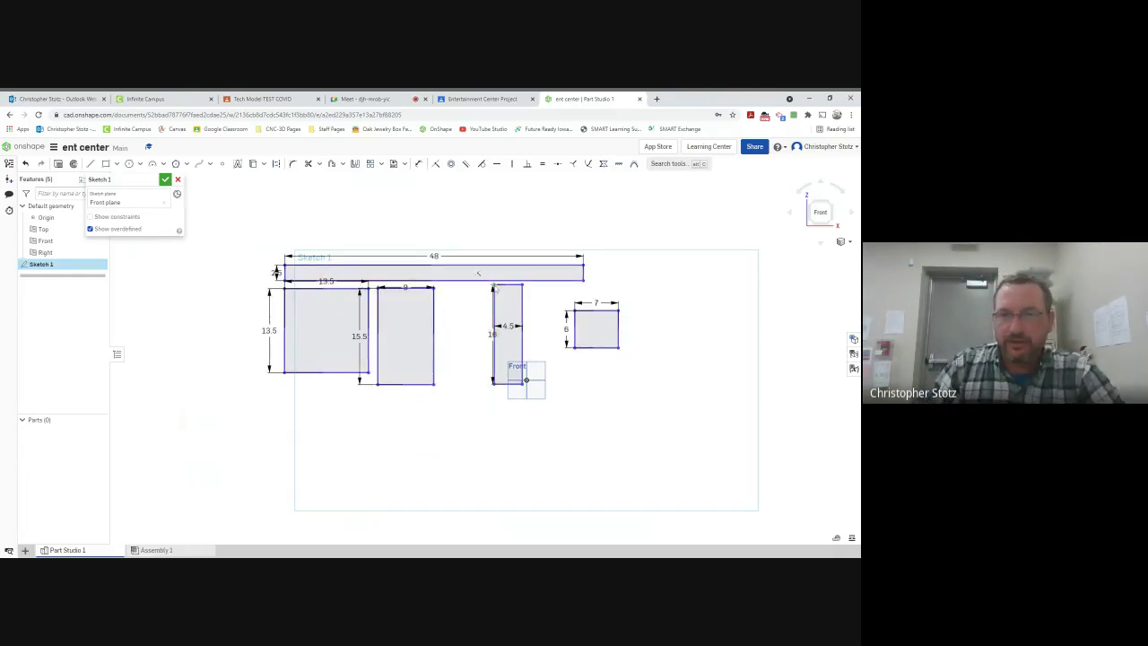
{"action": "left_click_drag", "start_coordinate": [576, 314], "coordinate": [555, 296]}
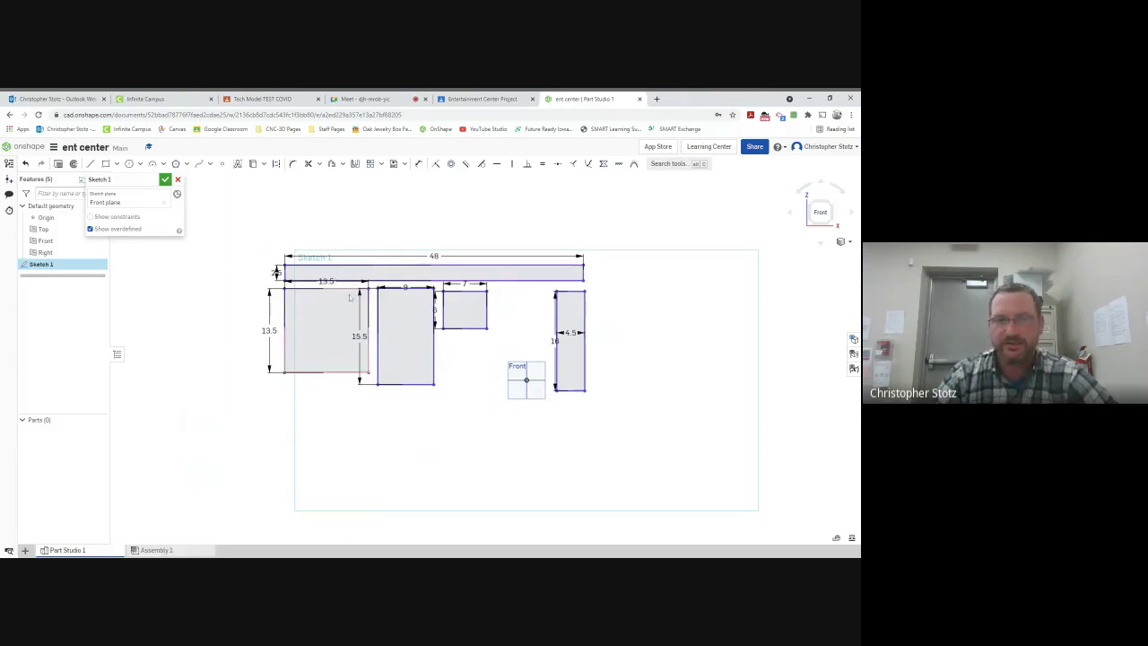
Dimension the vertical gap between the long 48-wide strip and the 13.5 square as 0.75
{"action": "scroll", "coordinate": [350, 298], "scroll_direction": "up", "scroll_amount": 3}
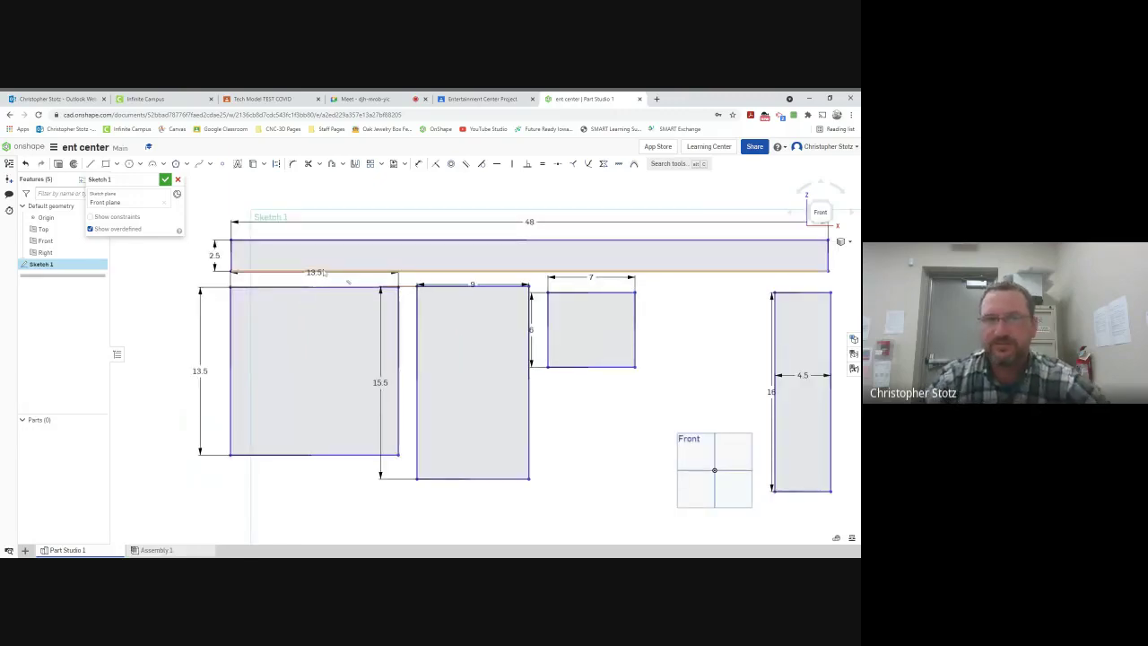
{"action": "key", "text": "d"}
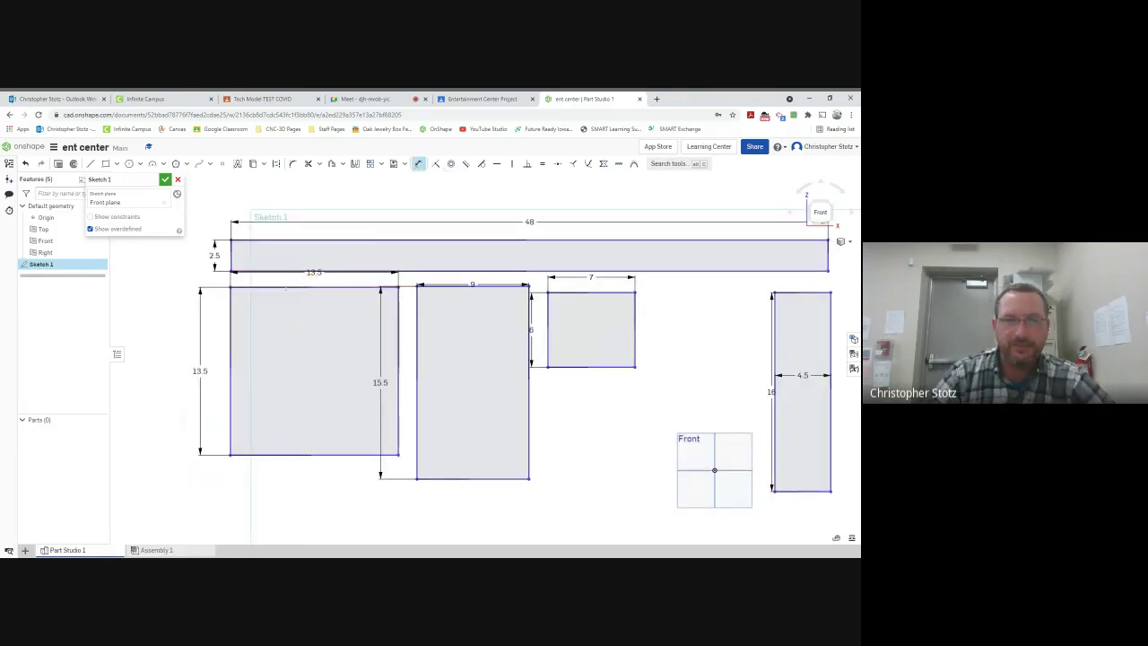
{"action": "left_click", "coordinate": [278, 270]}
{"action": "left_click", "coordinate": [148, 276]}
{"action": "type", "text": ".775"}
{"action": "key", "text": "Return"}
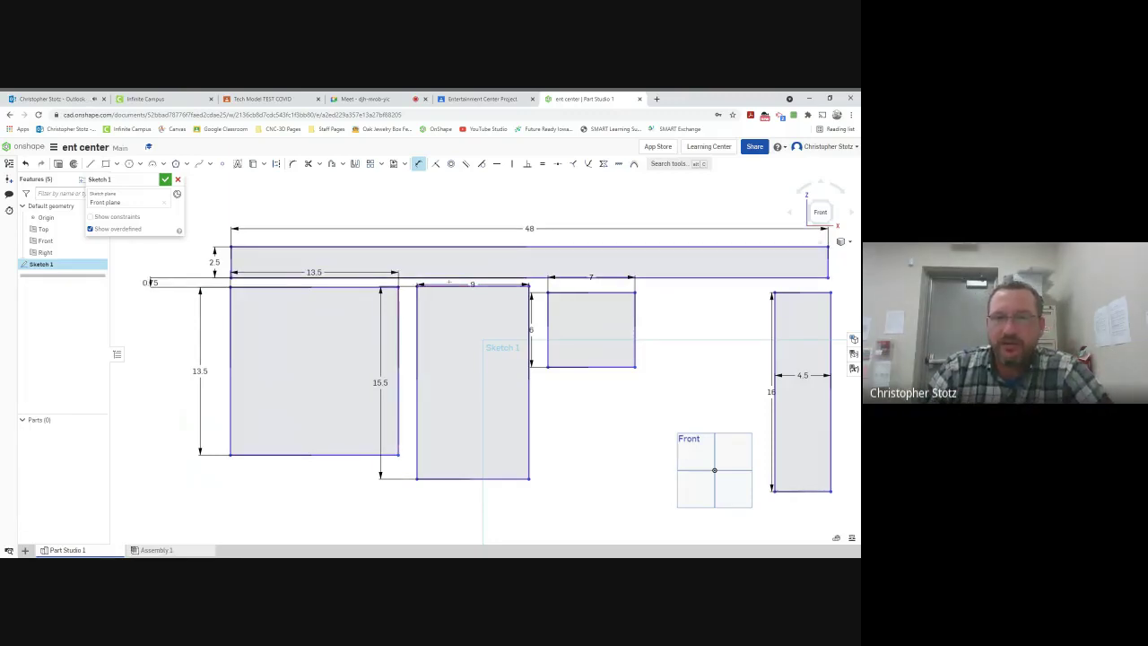
Dimension the vertical gap between the long strip and the 9 by 15.5 rectangle as 0.75
{"action": "left_click", "coordinate": [448, 277]}
{"action": "left_click", "coordinate": [450, 286]}
{"action": "left_click", "coordinate": [450, 314]}
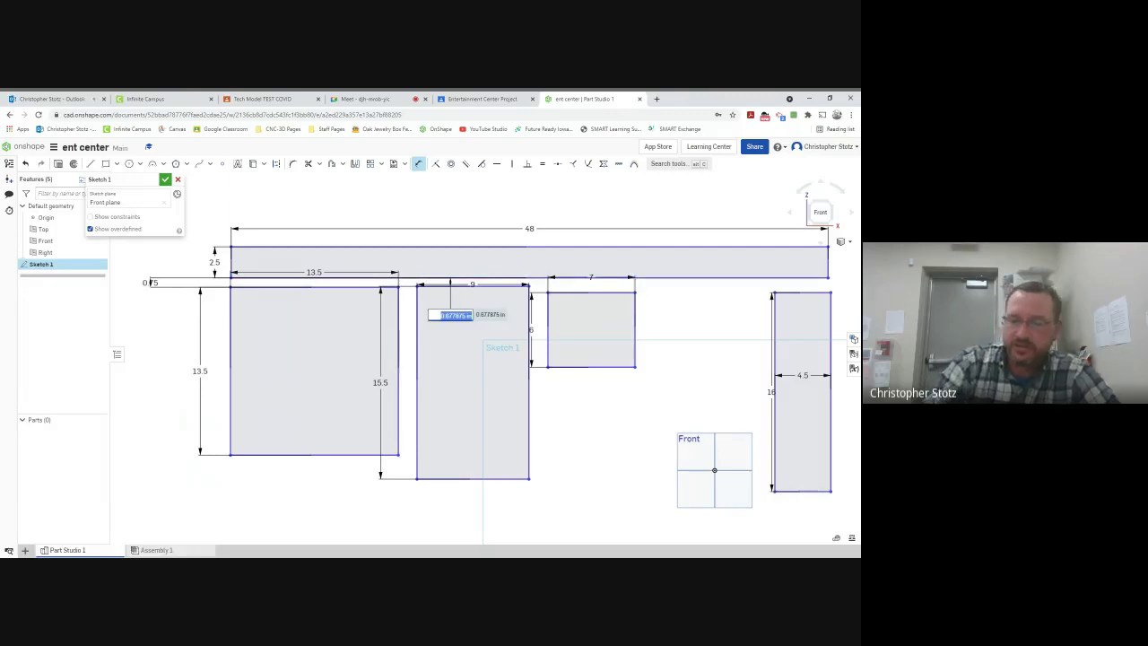
{"action": "type", "text": ".75"}
{"action": "key", "text": "Return"}
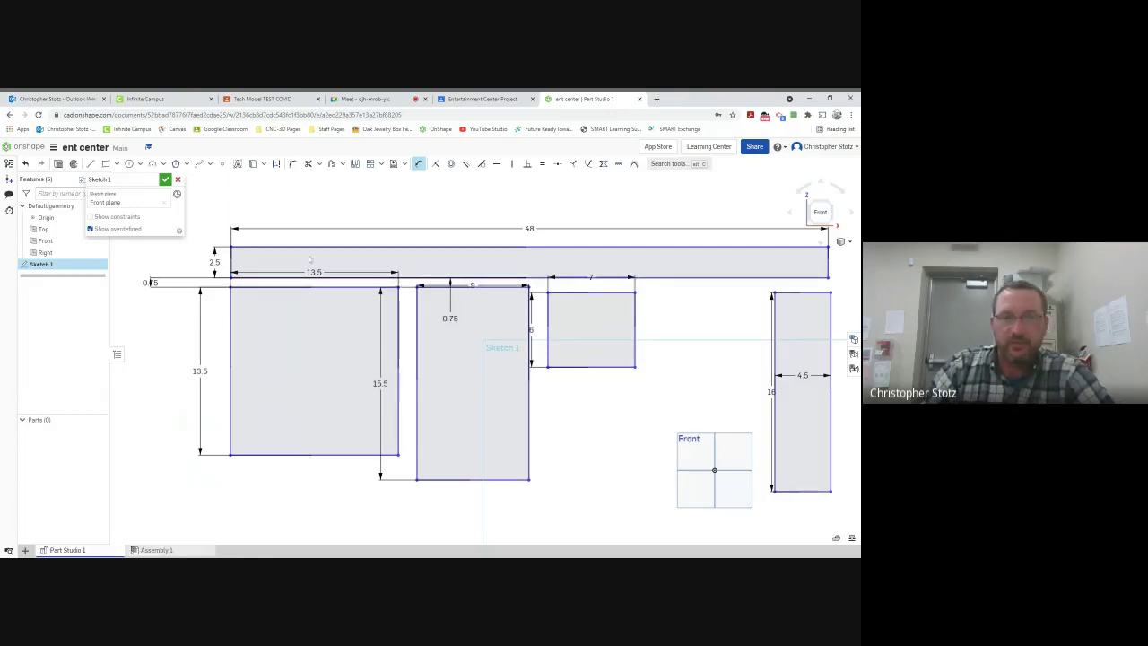
Dimension the vertical gap between the long strip and the 7 by 6 rectangle as 0.75
{"action": "left_click", "coordinate": [601, 292]}
{"action": "left_click", "coordinate": [600, 277]}
{"action": "left_click", "coordinate": [601, 286]}
{"action": "type", "text": ".75"}
{"action": "key", "text": "Return"}
{"action": "key", "text": "Return"}
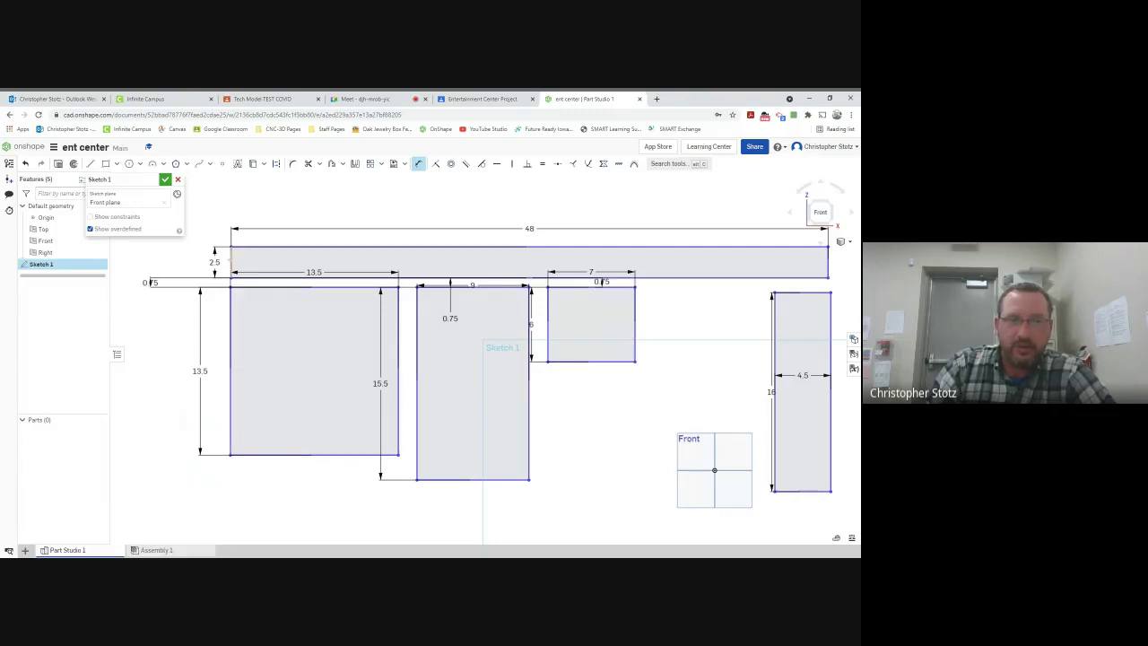
Align the left end of the long strip with the left edge of the 13.5 square using a 0 dimension
{"action": "left_click", "coordinate": [231, 261]}
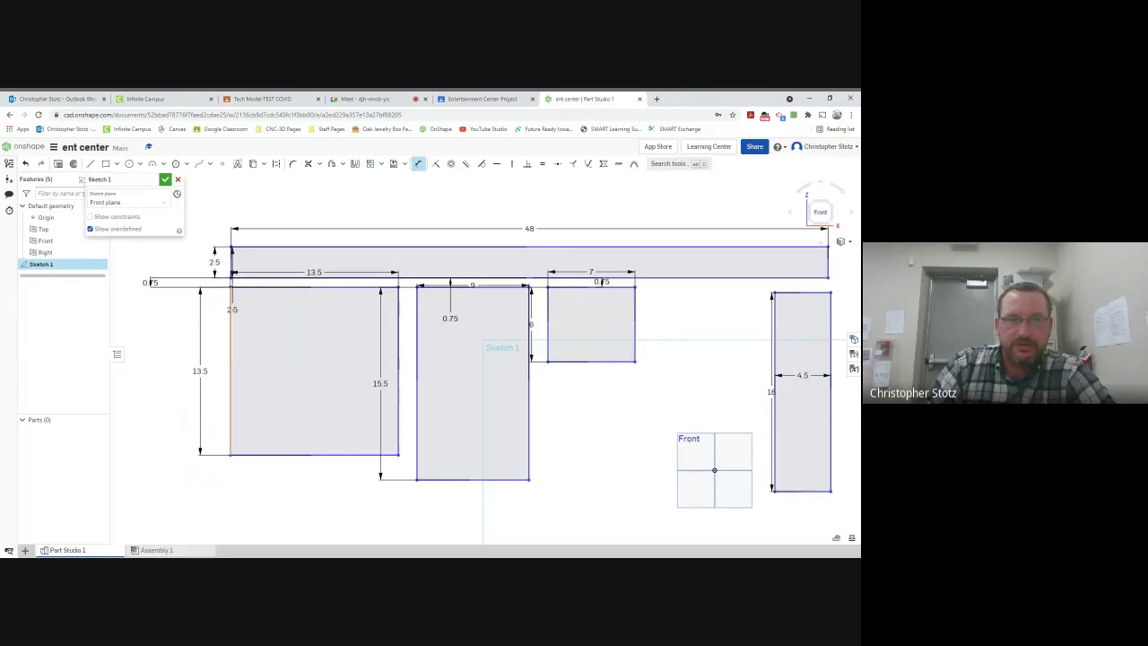
{"action": "left_click", "coordinate": [232, 314]}
{"action": "left_click", "coordinate": [213, 202]}
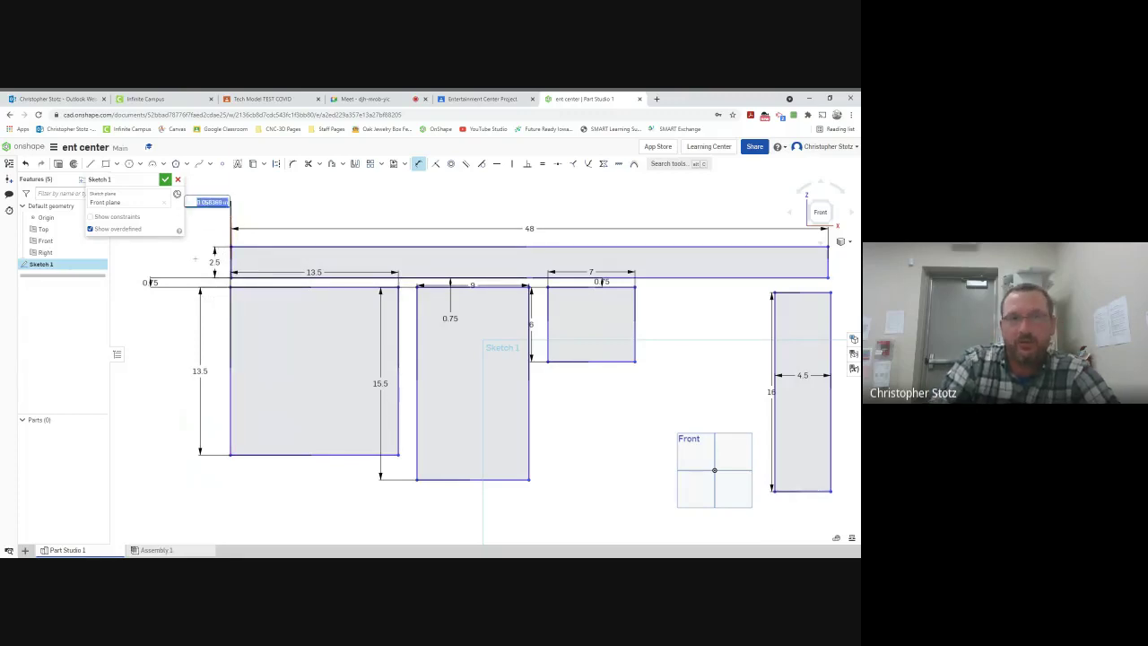
{"action": "key", "text": "Escape"}
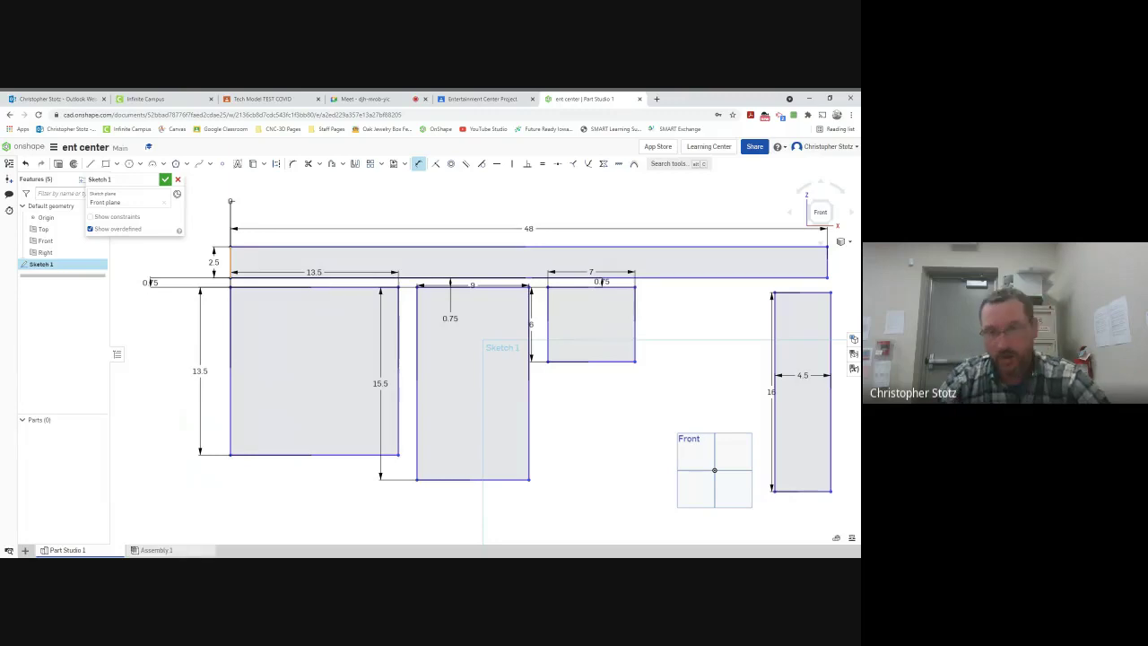
Dimension the horizontal gap between the 13.5 square and the 9-wide rectangle as 0.75
{"action": "left_click", "coordinate": [416, 329]}
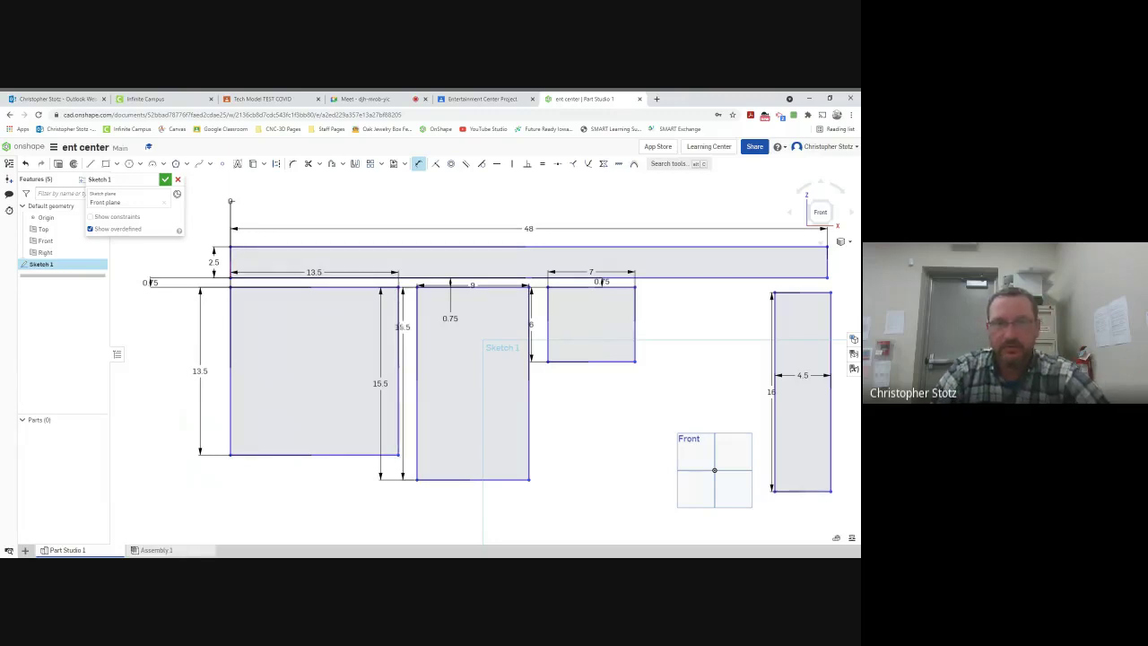
{"action": "left_click", "coordinate": [398, 333]}
{"action": "left_click", "coordinate": [404, 348]}
{"action": "key", "text": "BackSpace"}
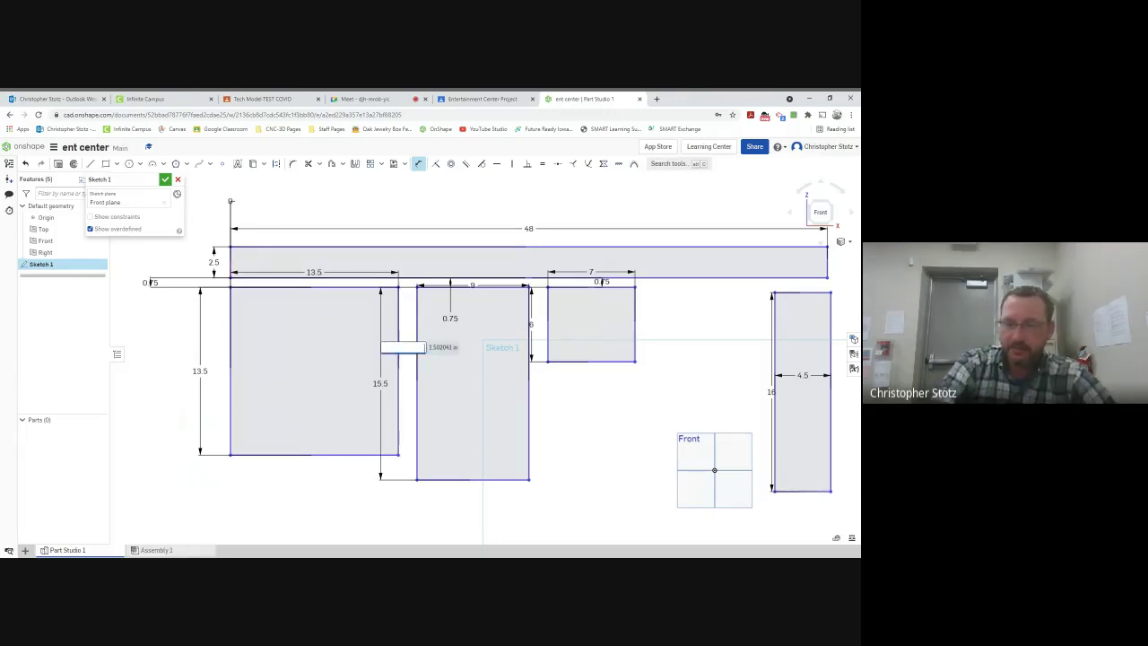
{"action": "type", "text": "0.75"}
{"action": "key", "text": "Return"}
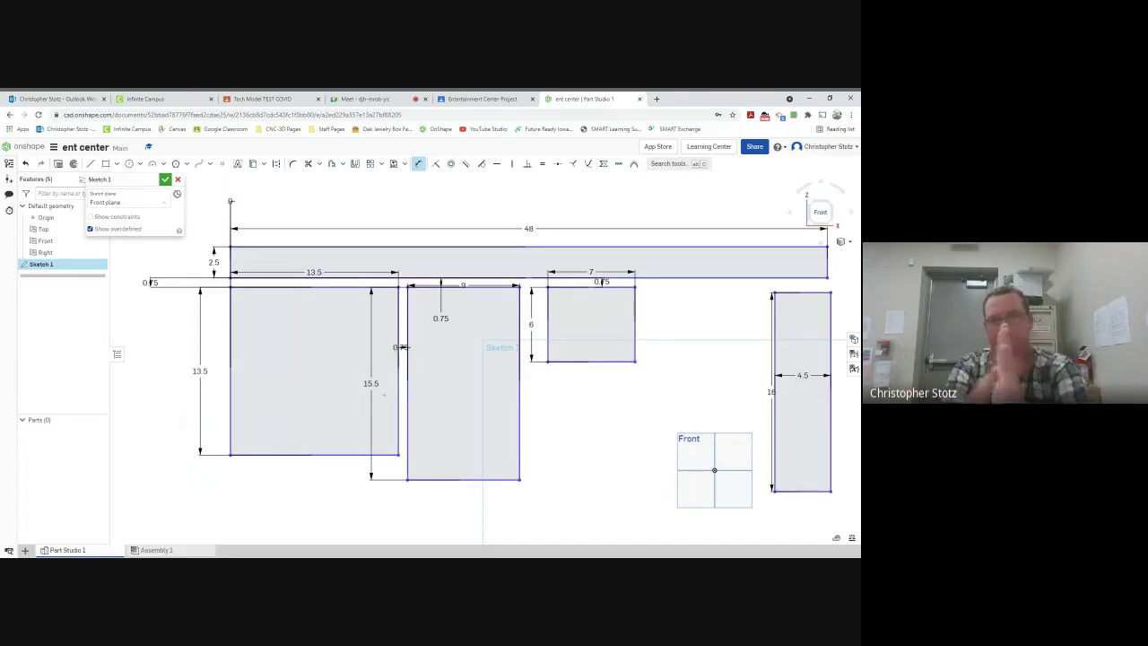
Dimension the horizontal gap between the 9-wide rectangle and the 7 by 6 rectangle as 0.75
{"action": "left_click", "coordinate": [548, 328]}
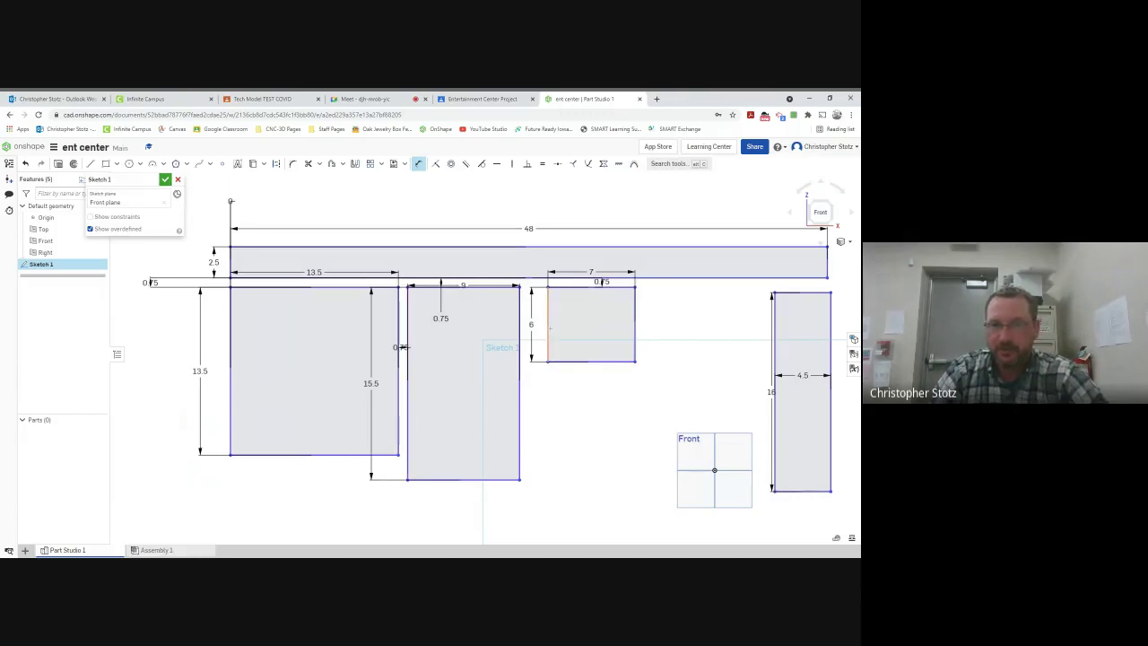
{"action": "left_click", "coordinate": [519, 328]}
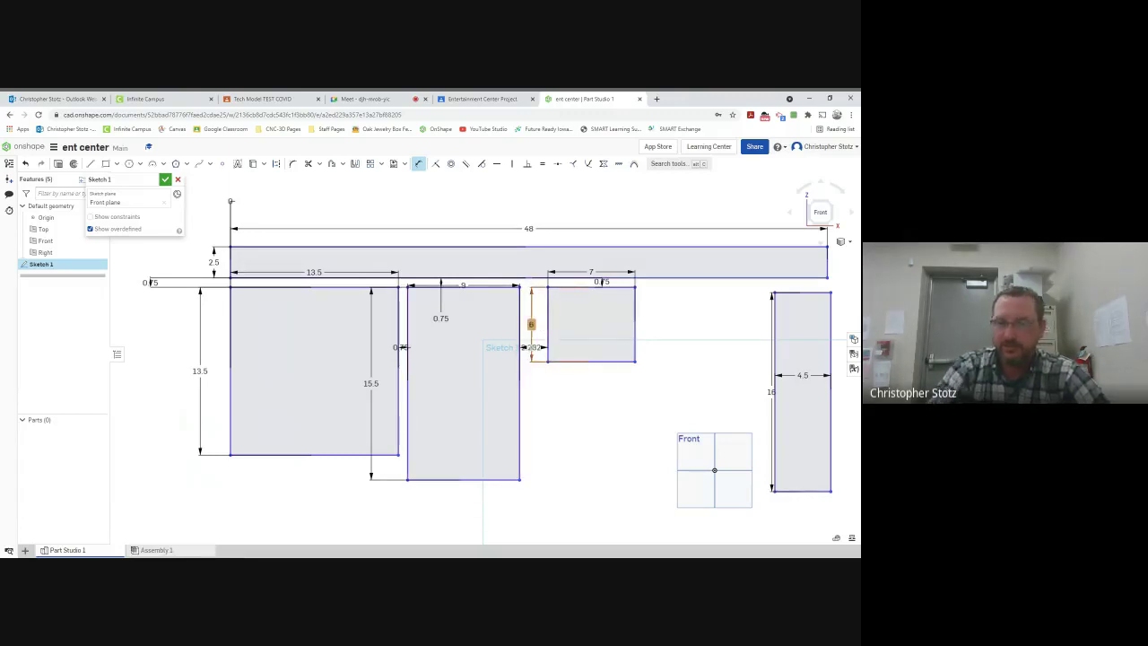
{"action": "type", "text": ".75"}
{"action": "key", "text": "Return"}
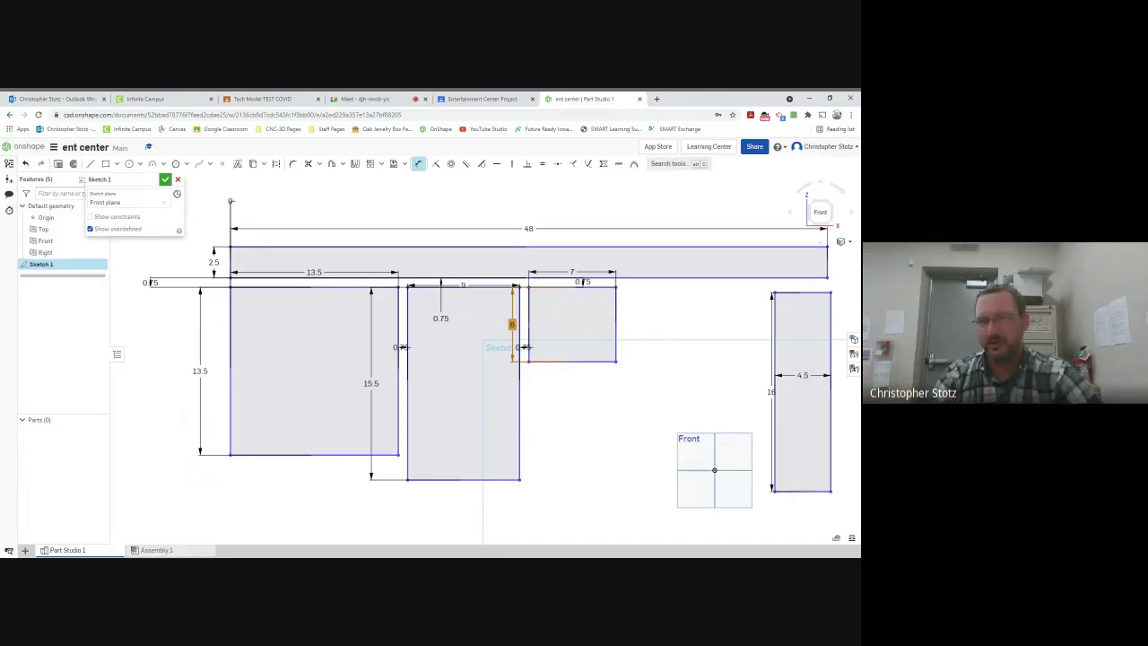
Align the right edge of the 4.5 by 16 rectangle with the right end of the long strip using a 0 dimension
{"action": "scroll", "coordinate": [534, 419], "scroll_direction": "down", "scroll_amount": 3}
{"action": "scroll", "coordinate": [534, 419], "scroll_direction": "up", "scroll_amount": 1}
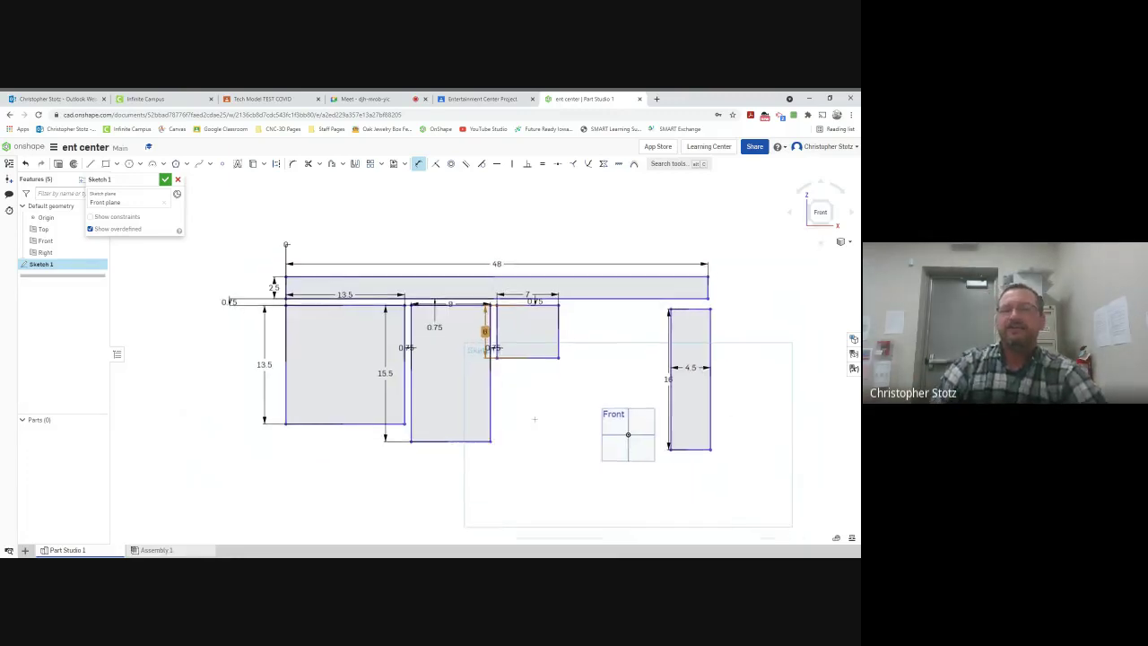
{"action": "scroll", "coordinate": [615, 367], "scroll_direction": "down", "scroll_amount": 2}
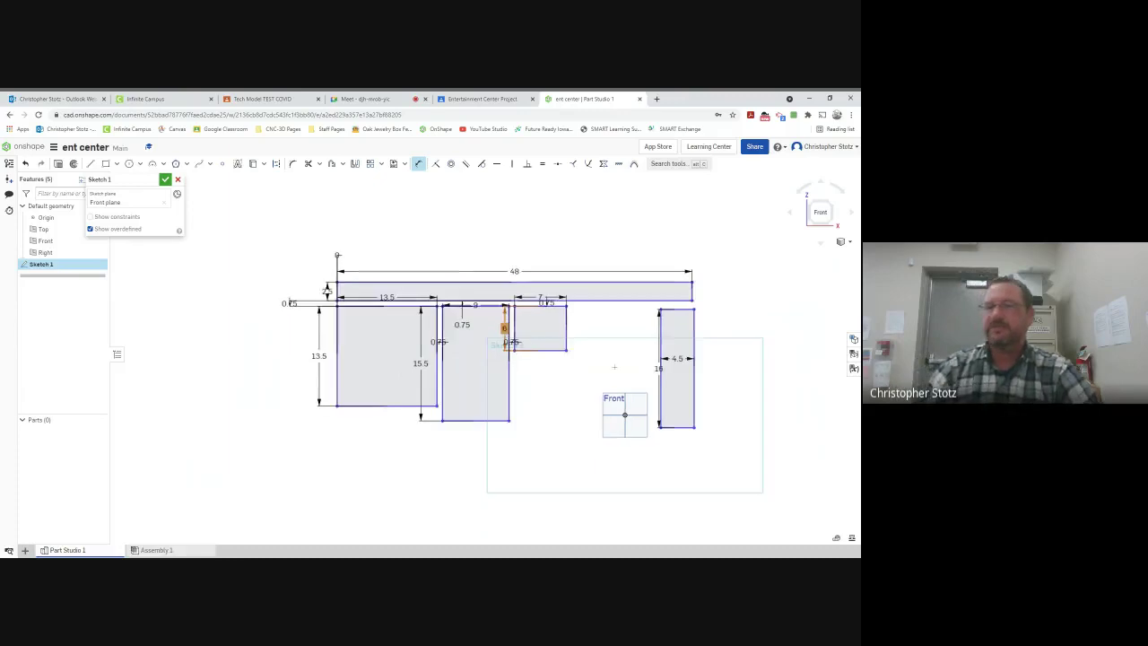
{"action": "scroll", "coordinate": [615, 366], "scroll_direction": "up", "scroll_amount": 2}
{"action": "scroll", "coordinate": [692, 284], "scroll_direction": "up", "scroll_amount": 3}
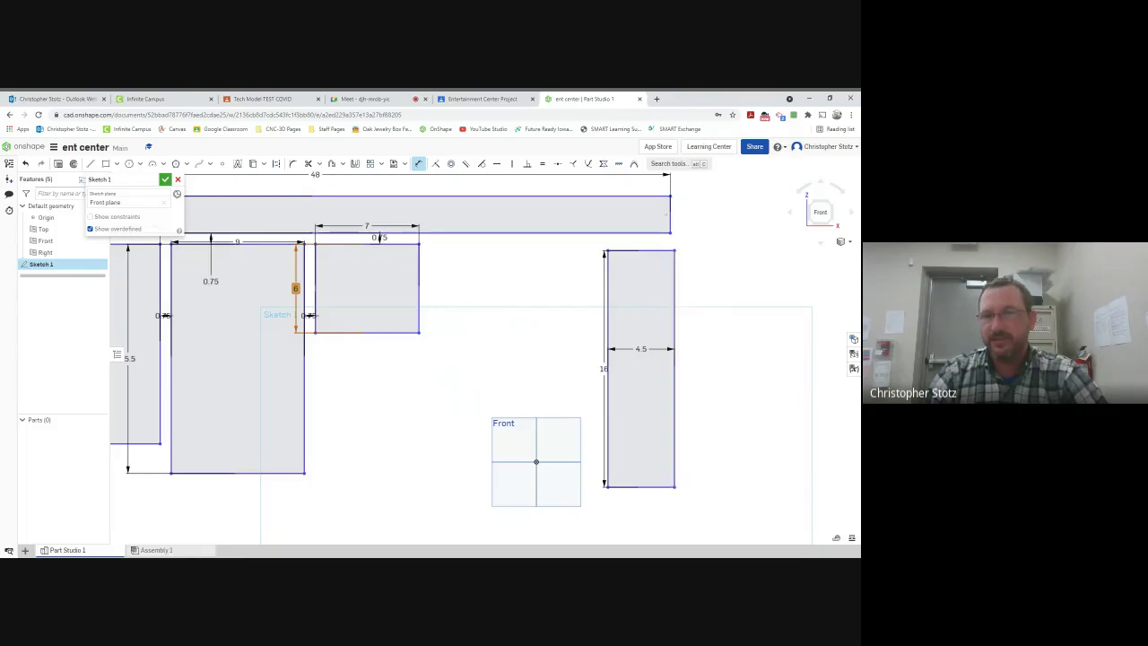
{"action": "left_click", "coordinate": [670, 216]}
{"action": "left_click", "coordinate": [674, 278]}
{"action": "left_click", "coordinate": [733, 278]}
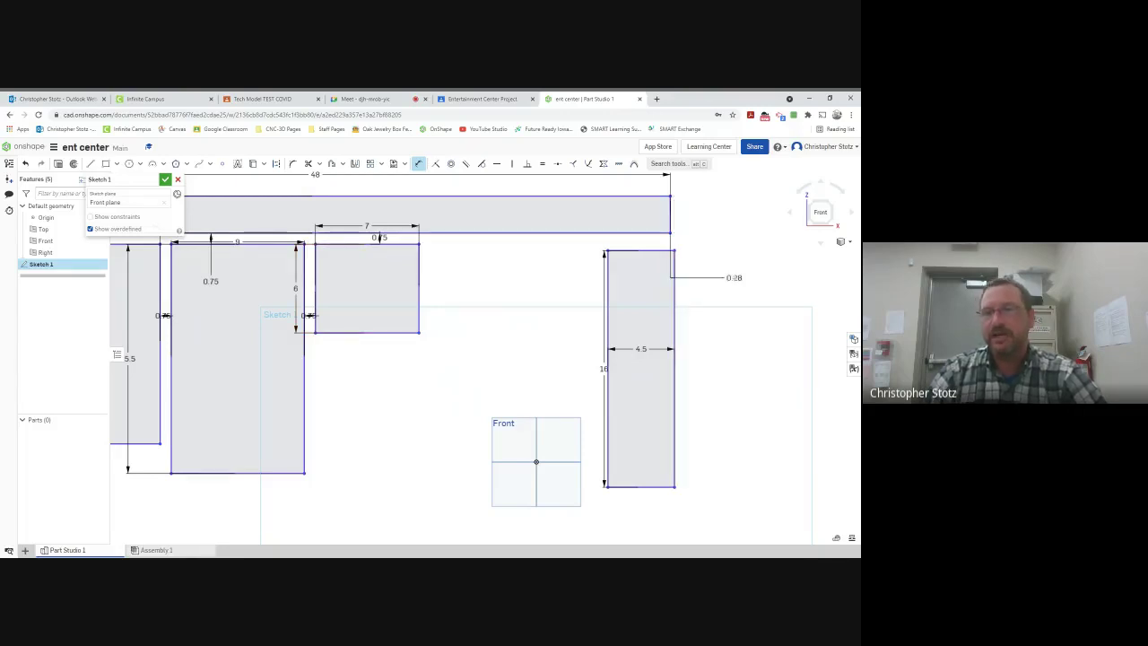
{"action": "type", "text": "0"}
{"action": "key", "text": "Return"}
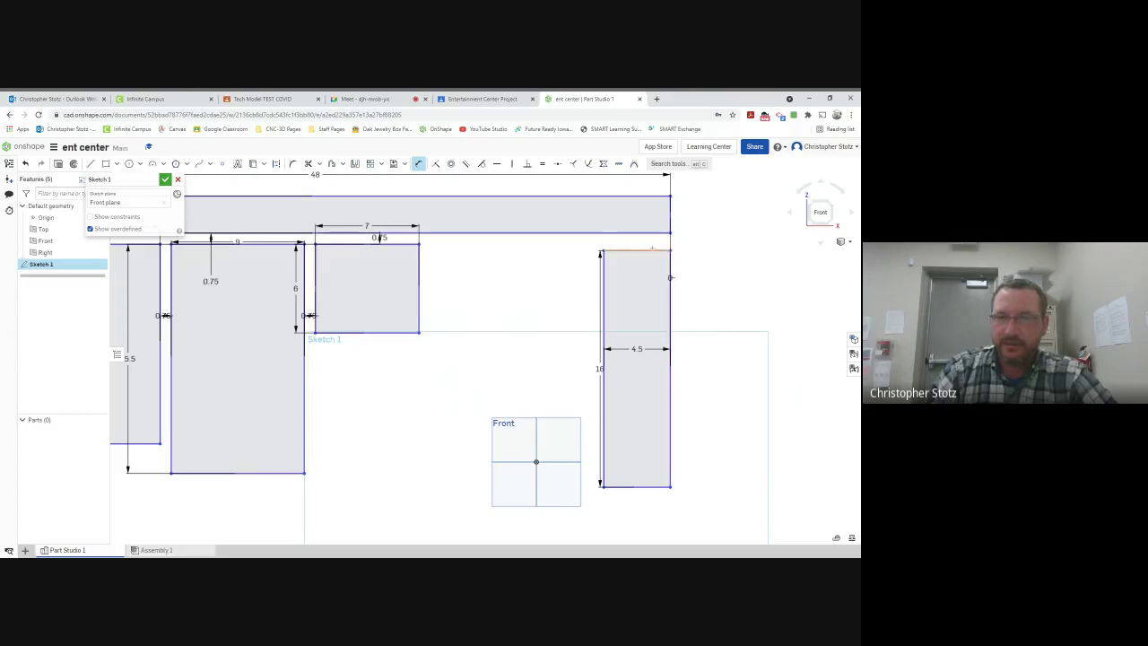
Dimension the vertical gap between the long strip and the 4.5 by 16 rectangle as 0.75
{"action": "left_click", "coordinate": [652, 233]}
{"action": "left_click", "coordinate": [701, 243]}
{"action": "type", "text": ".70.5"}
{"action": "key", "text": "Return"}
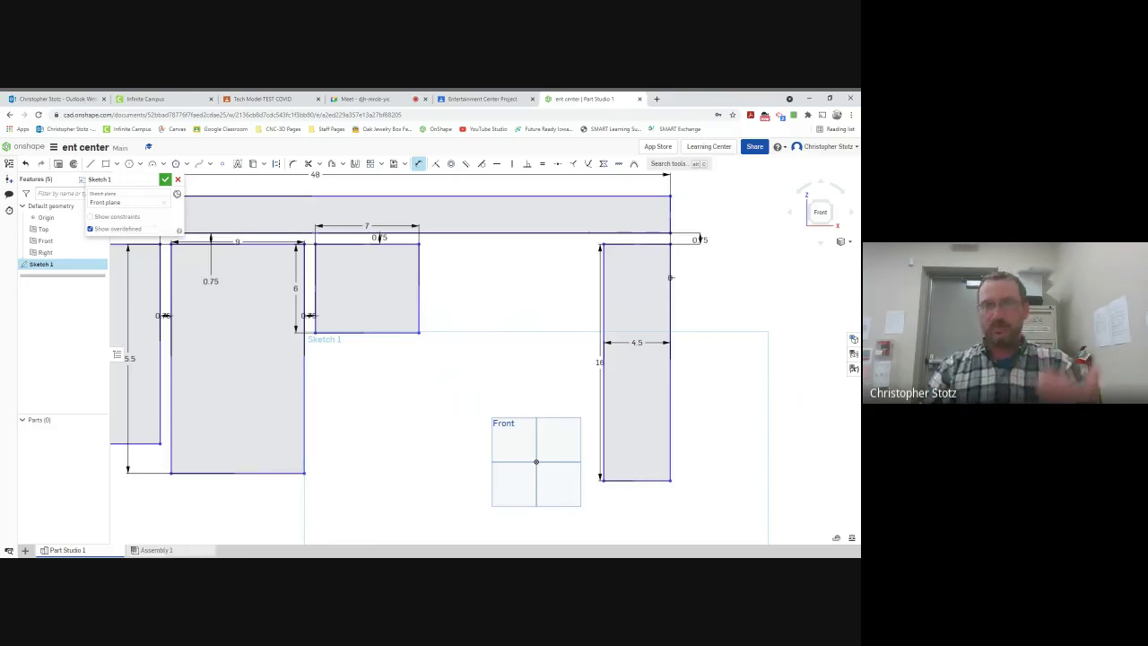
Delete the 13.5 height dimension of the square so its bottom edge can be positioned freely
{"action": "scroll", "coordinate": [384, 434], "scroll_direction": "up", "scroll_amount": 1}
{"action": "mouse_move", "coordinate": [386, 433]}
{"action": "middle_mouse_down"}
{"action": "mouse_move", "coordinate": [659, 435]}
{"action": "mouse_move", "coordinate": [632, 434]}
{"action": "middle_mouse_up"}
{"action": "scroll", "coordinate": [659, 434], "scroll_direction": "down", "scroll_amount": 2}
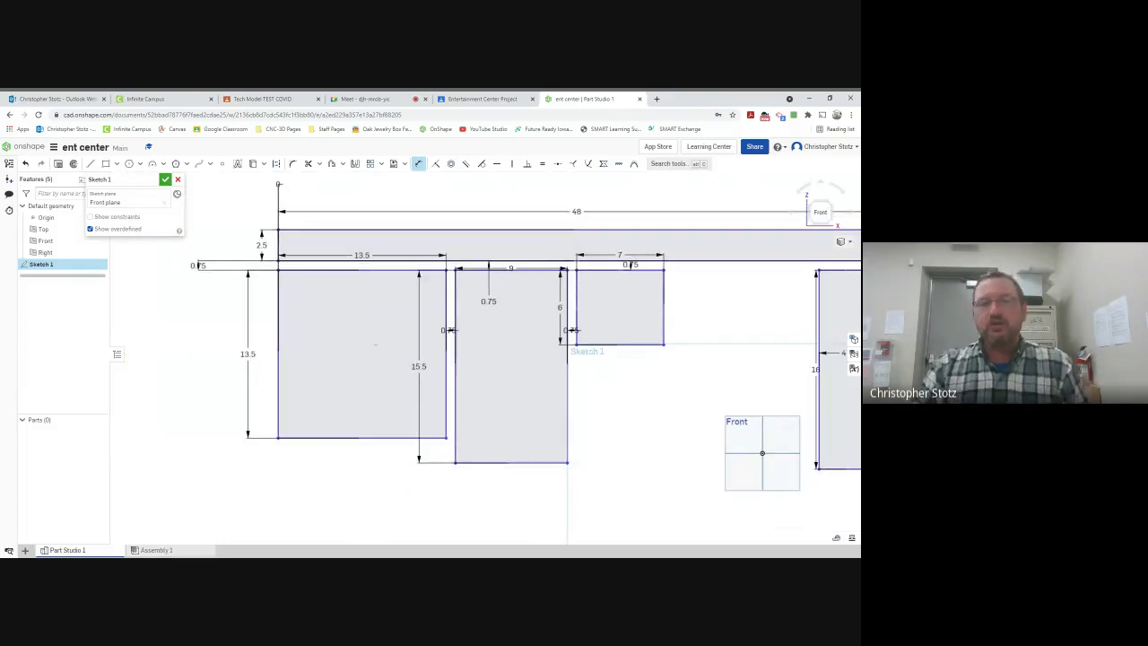
{"action": "scroll", "coordinate": [421, 455], "scroll_direction": "up", "scroll_amount": 3}
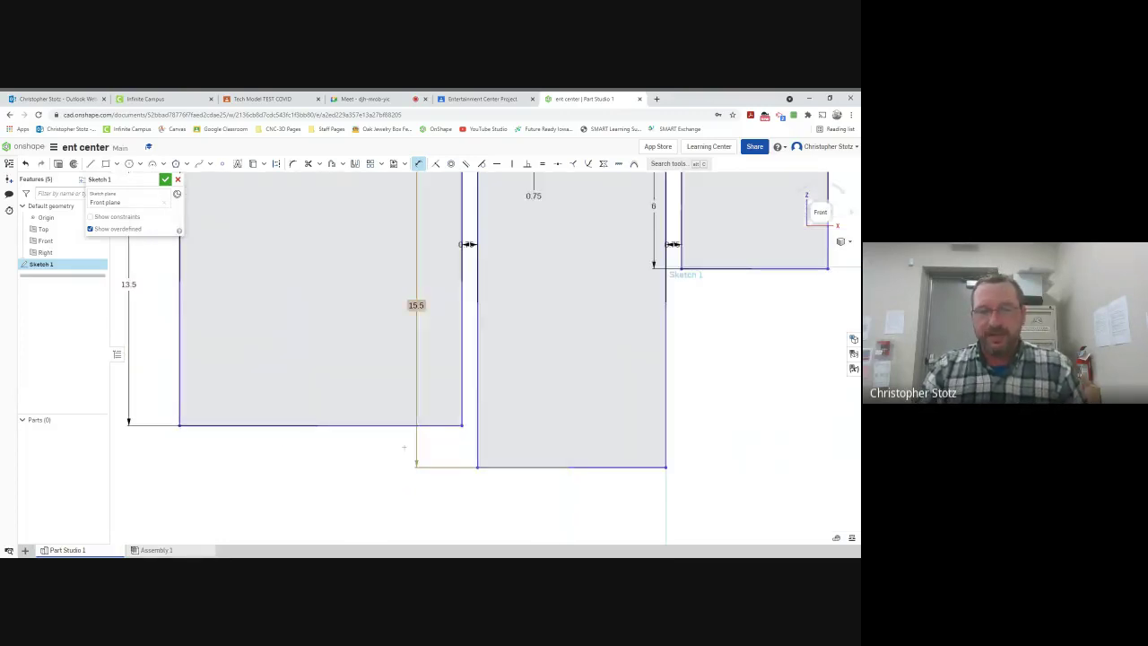
{"action": "scroll", "coordinate": [427, 446], "scroll_direction": "down", "scroll_amount": 4}
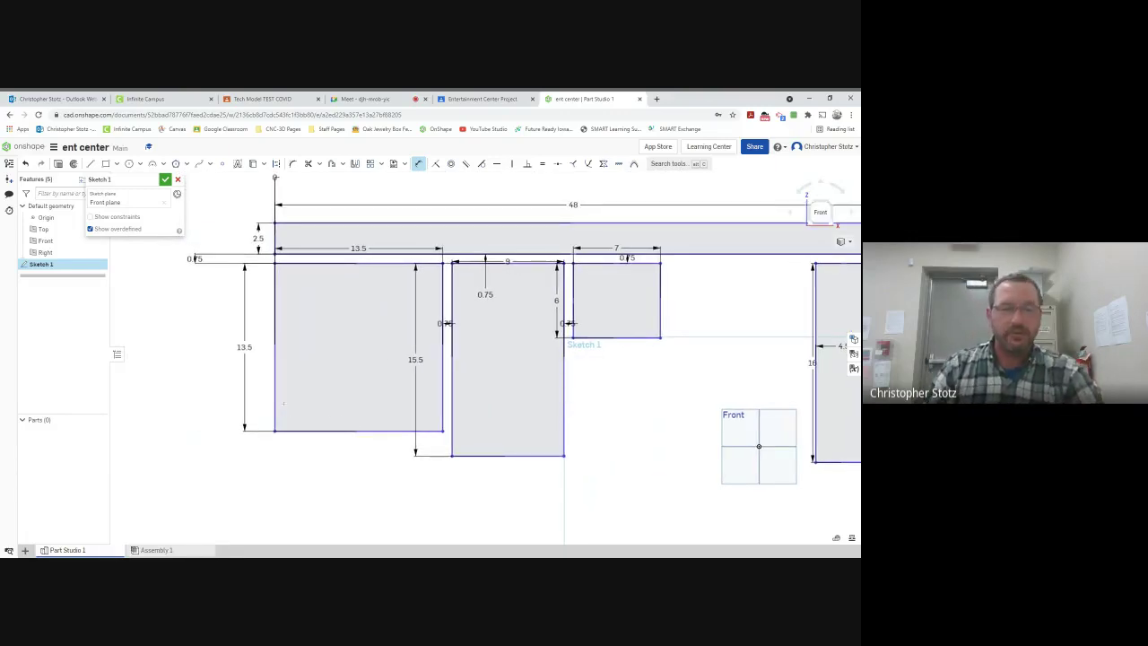
{"action": "key", "text": "Escape"}
{"action": "left_click", "coordinate": [244, 346]}
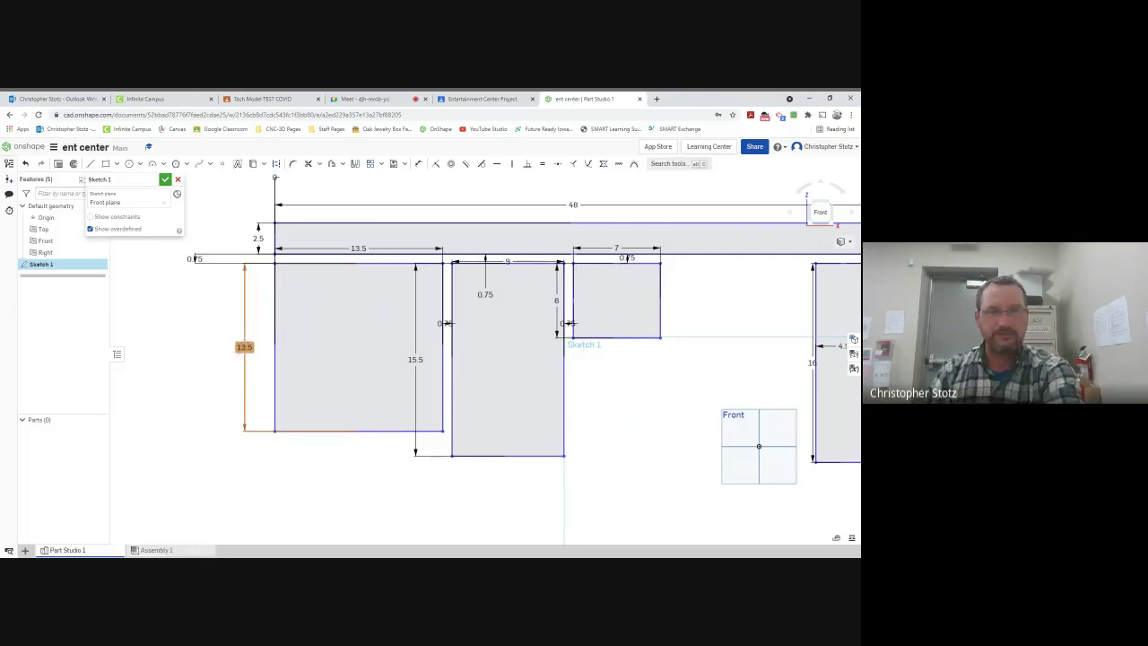
{"action": "key", "text": "Delete"}
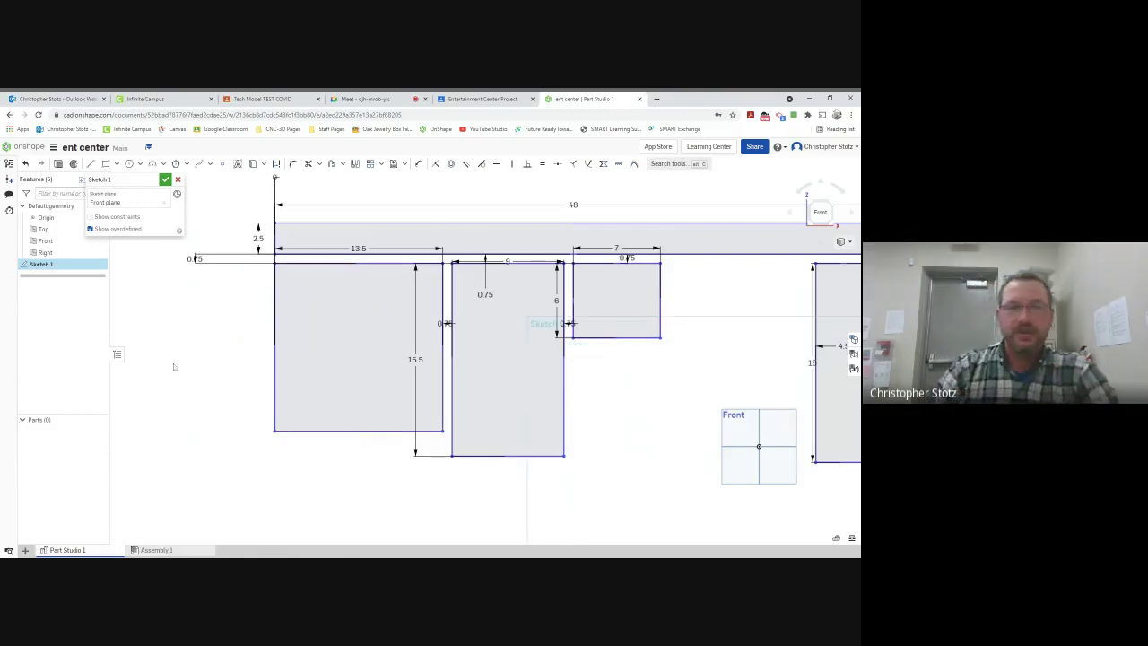
{"action": "left_click", "coordinate": [418, 163]}
{"action": "left_click", "coordinate": [386, 432]}
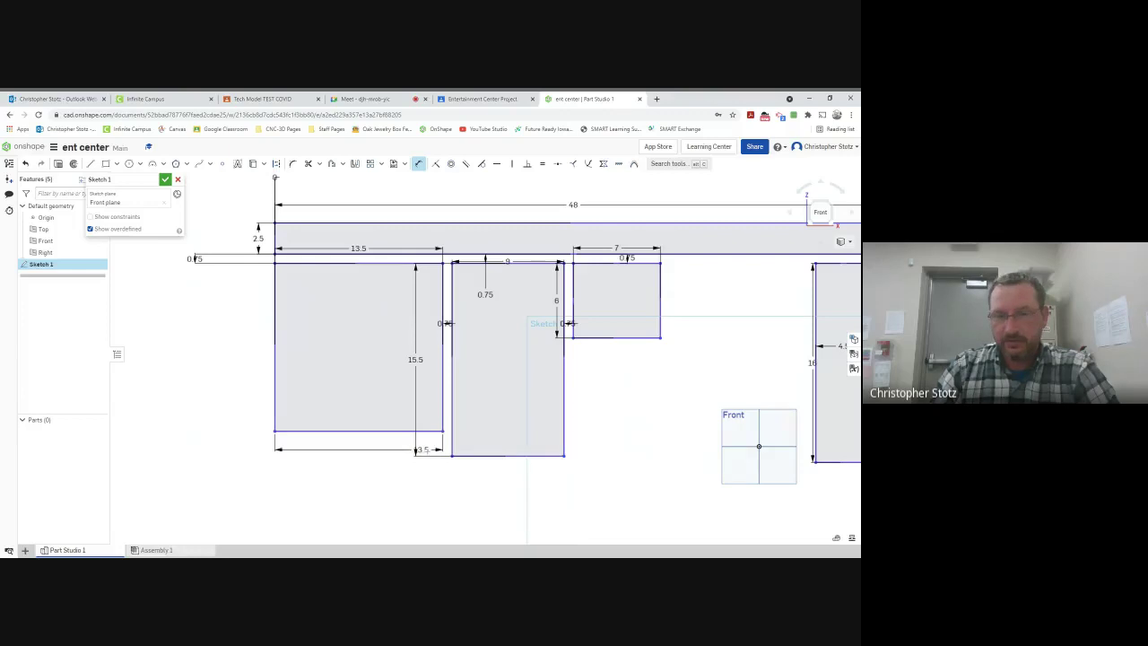
{"action": "left_click", "coordinate": [484, 459]}
{"action": "key", "text": "Return"}
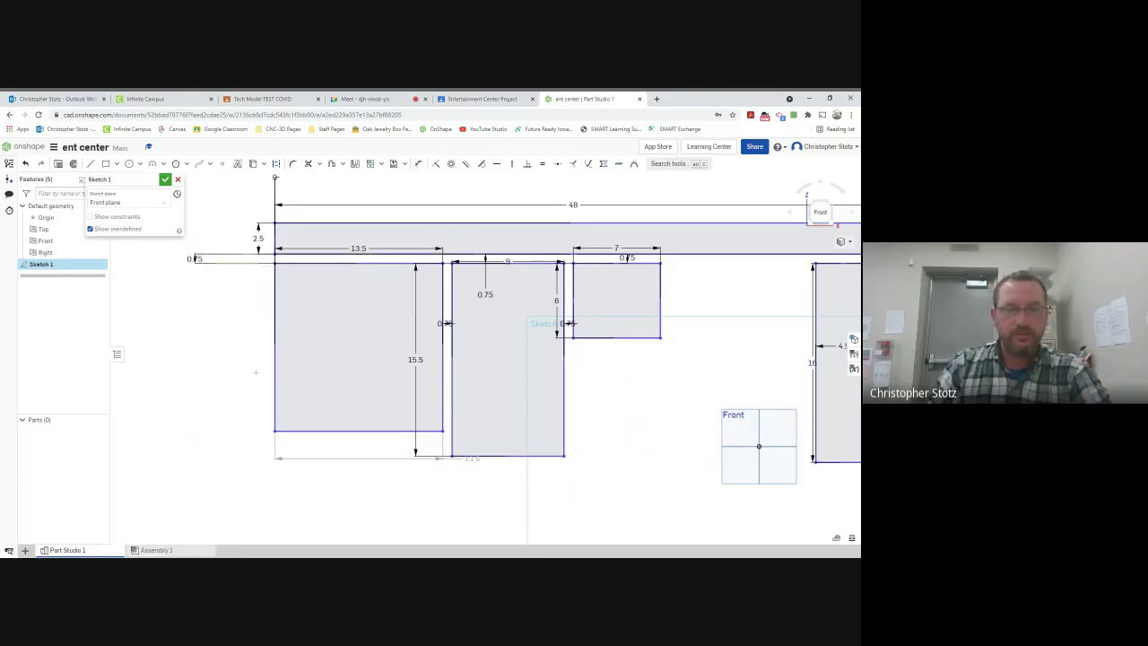
{"action": "key", "text": "Delete"}
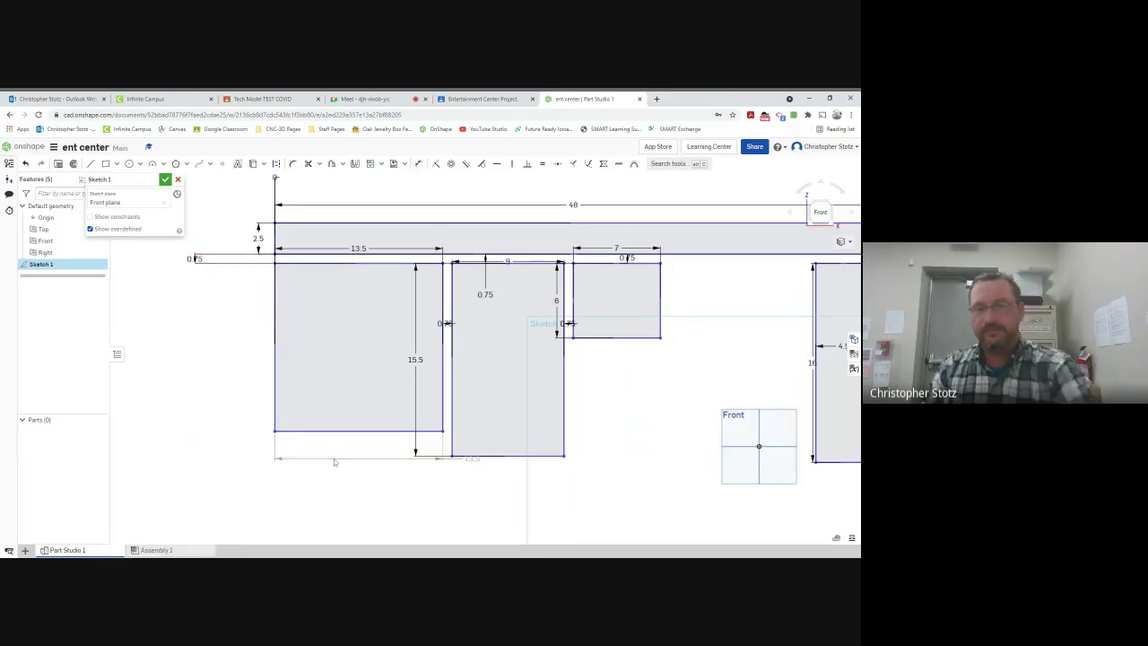
Align the bottom edges of the 13.5-wide rectangle and the 9-wide rectangle with a vertical dimension of 0
{"action": "left_click", "coordinate": [418, 164]}
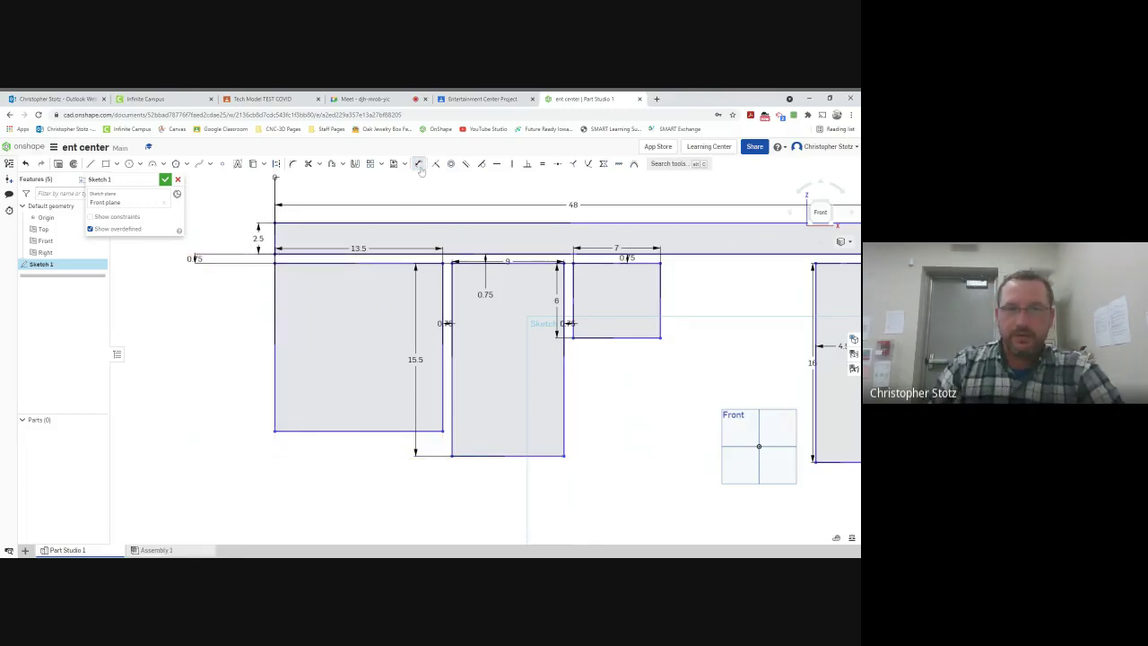
{"action": "left_click", "coordinate": [381, 430]}
{"action": "left_click", "coordinate": [502, 456]}
{"action": "left_click", "coordinate": [227, 445]}
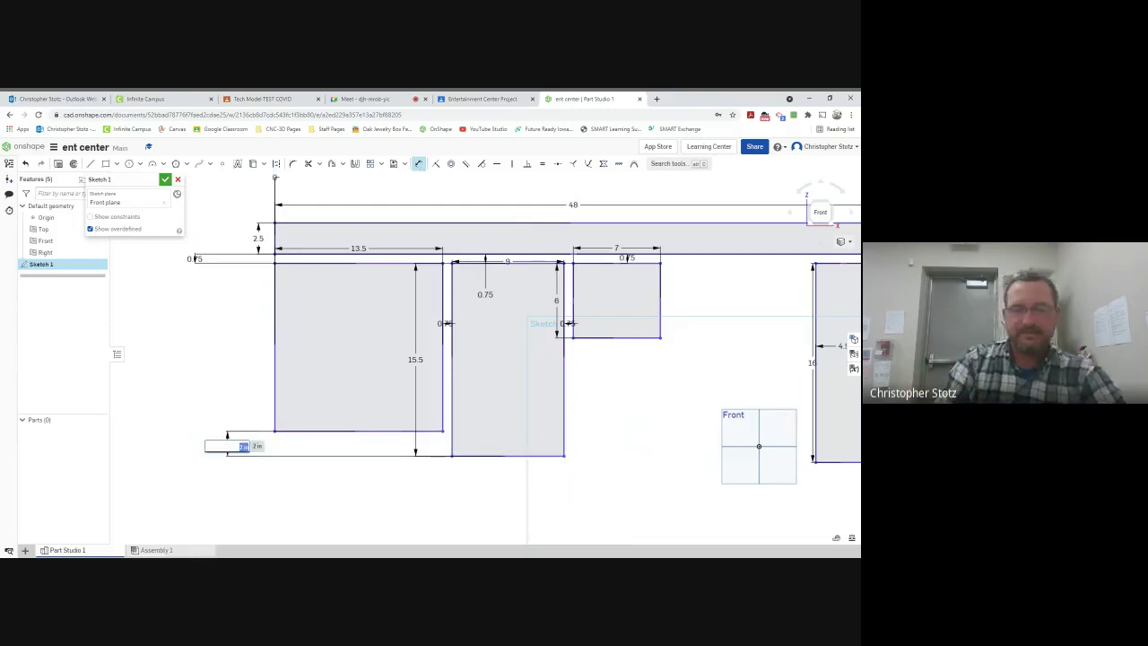
{"action": "type", "text": "0"}
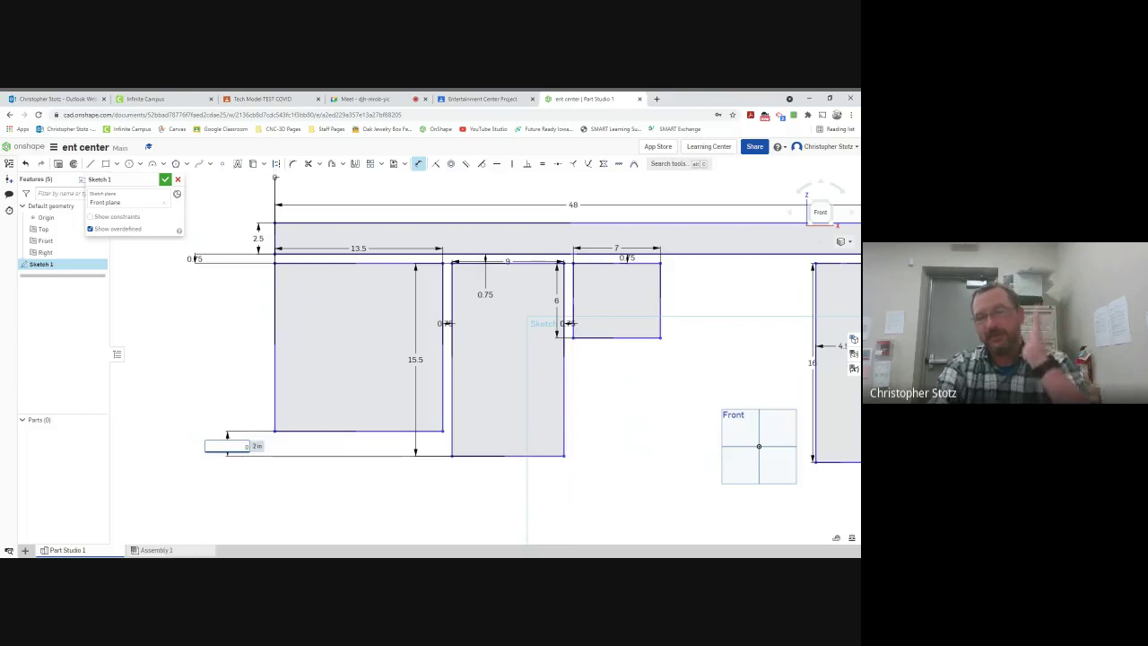
{"action": "key", "text": "Return"}
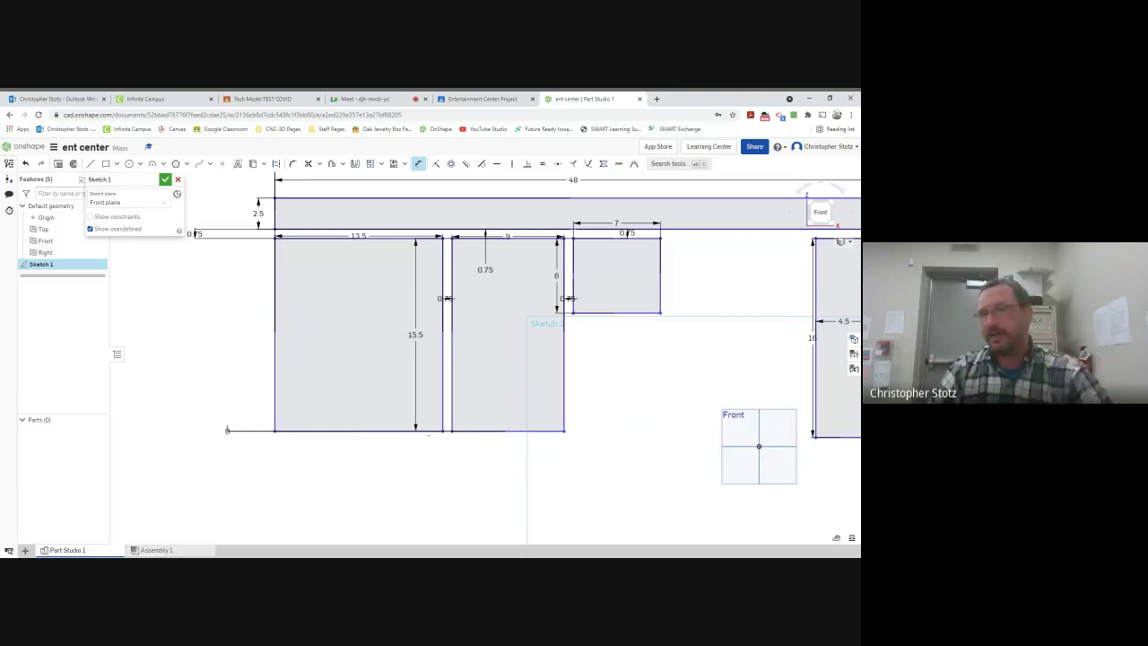
End dimensioning and remove the width dimension of the 7 by 6 rectangle
{"action": "mouse_move", "coordinate": [602, 407]}
{"action": "middle_mouse_down"}
{"action": "mouse_move", "coordinate": [380, 401]}
{"action": "mouse_move", "coordinate": [424, 426]}
{"action": "middle_mouse_up"}
{"action": "scroll", "coordinate": [380, 401], "scroll_direction": "up", "scroll_amount": 1}
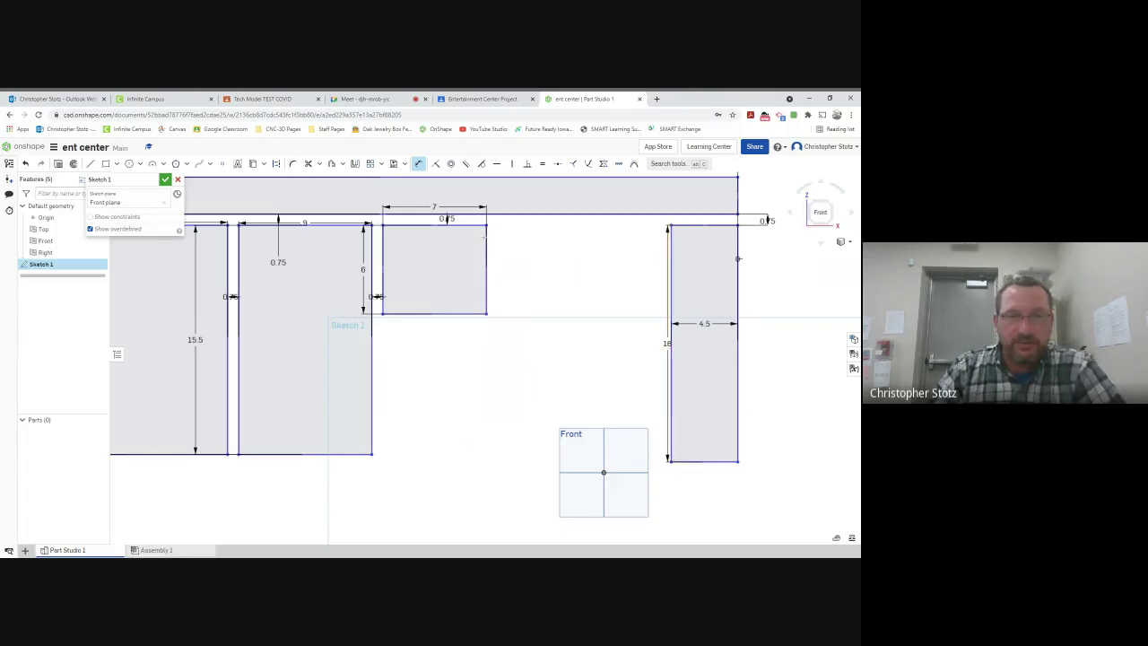
{"action": "key", "text": "Escape"}
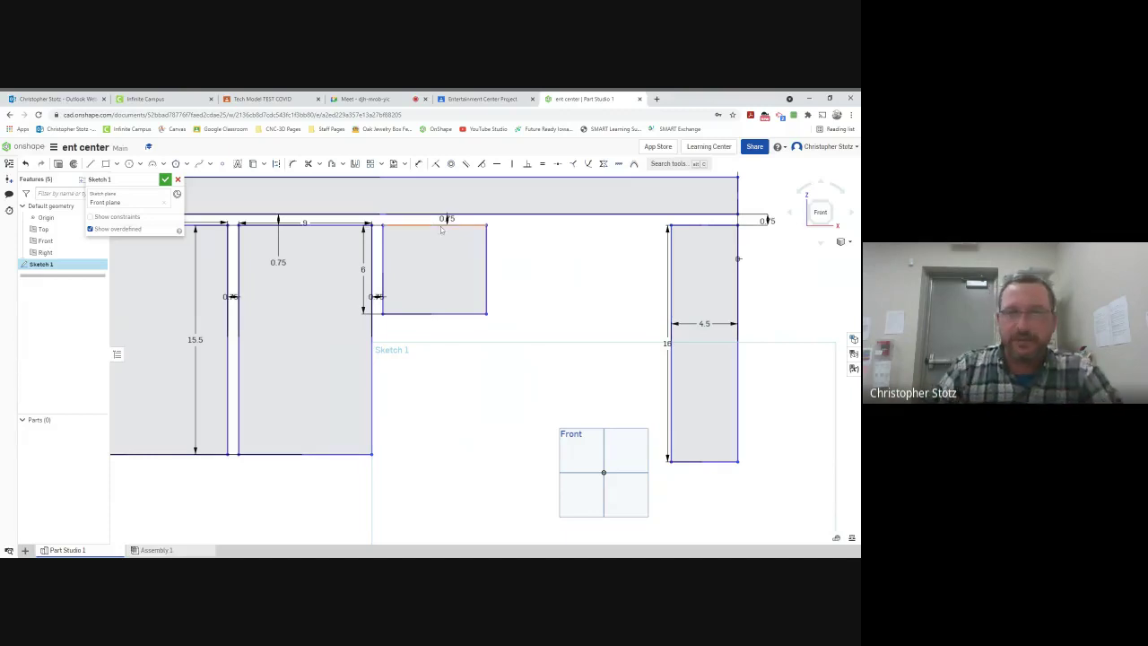
Dimension the horizontal gap between the 6-high rectangle and the 4.5 by 16 rectangle as 0.75
{"action": "left_click", "coordinate": [418, 163]}
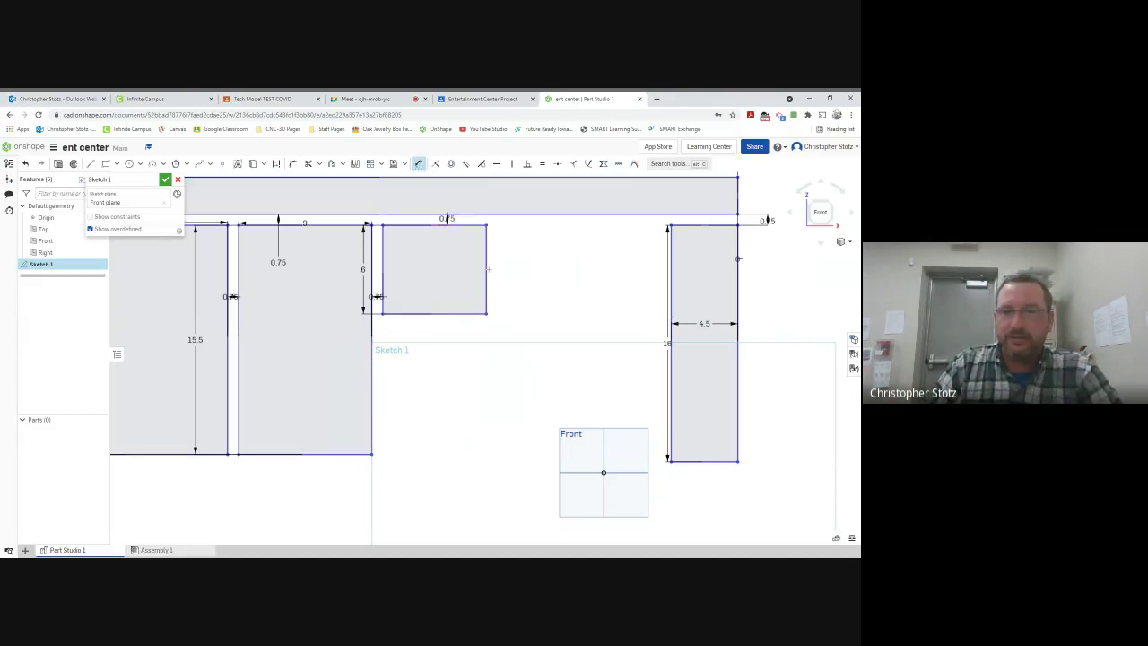
{"action": "left_click", "coordinate": [487, 267]}
{"action": "left_click", "coordinate": [669, 269]}
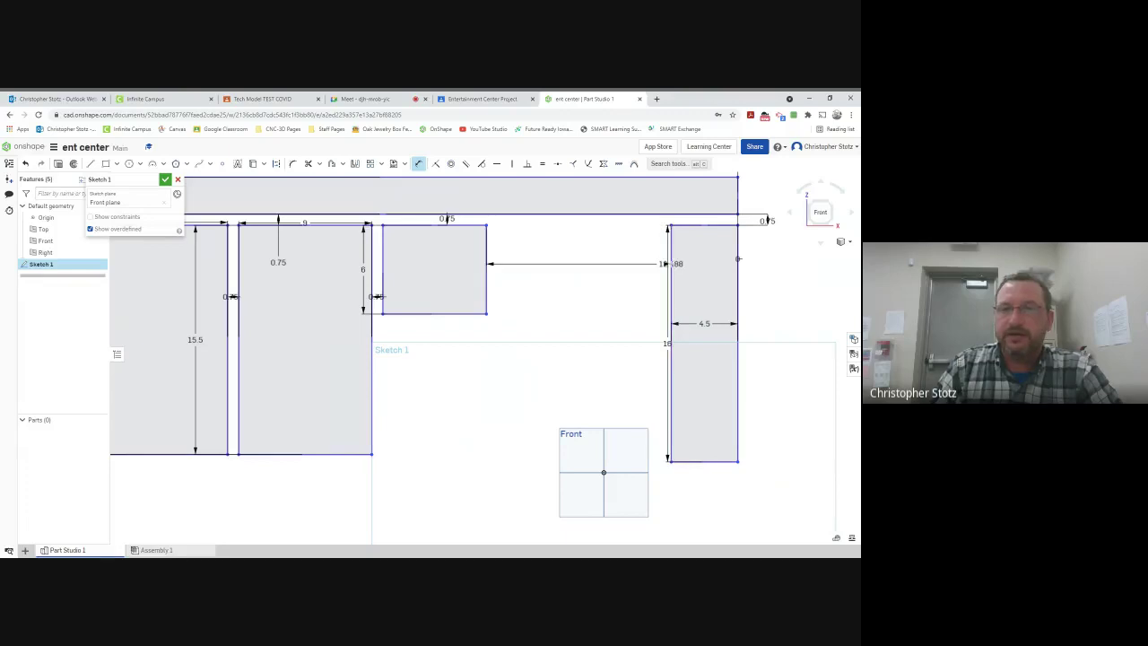
{"action": "left_click", "coordinate": [615, 269]}
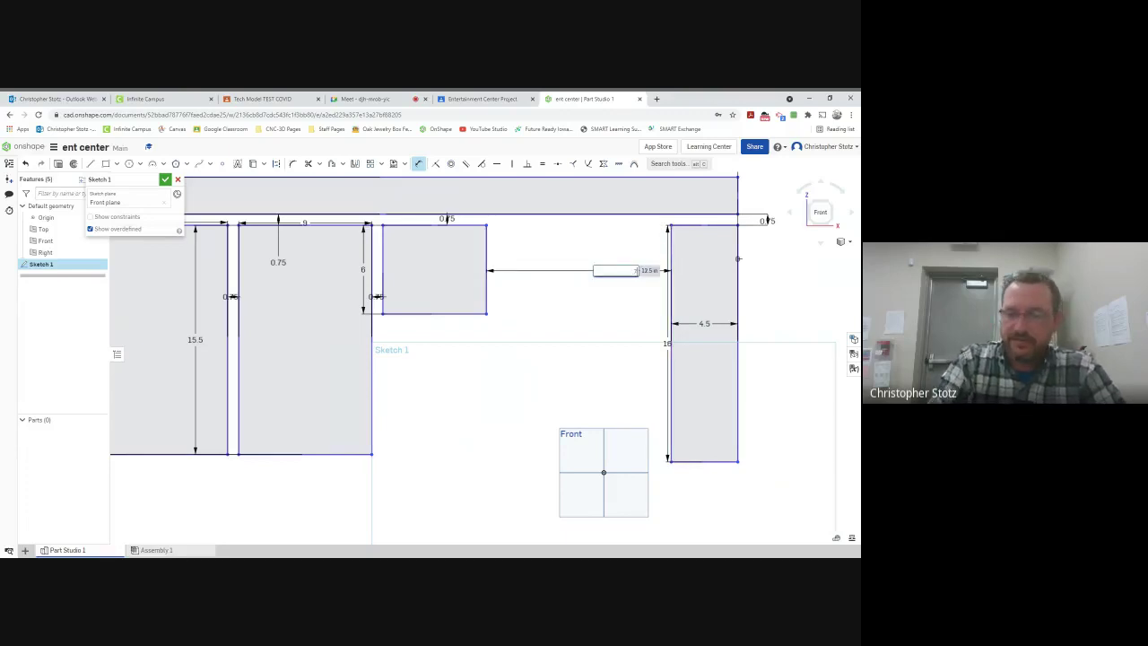
{"action": "type", "text": "0.75"}
{"action": "key", "text": "Return"}
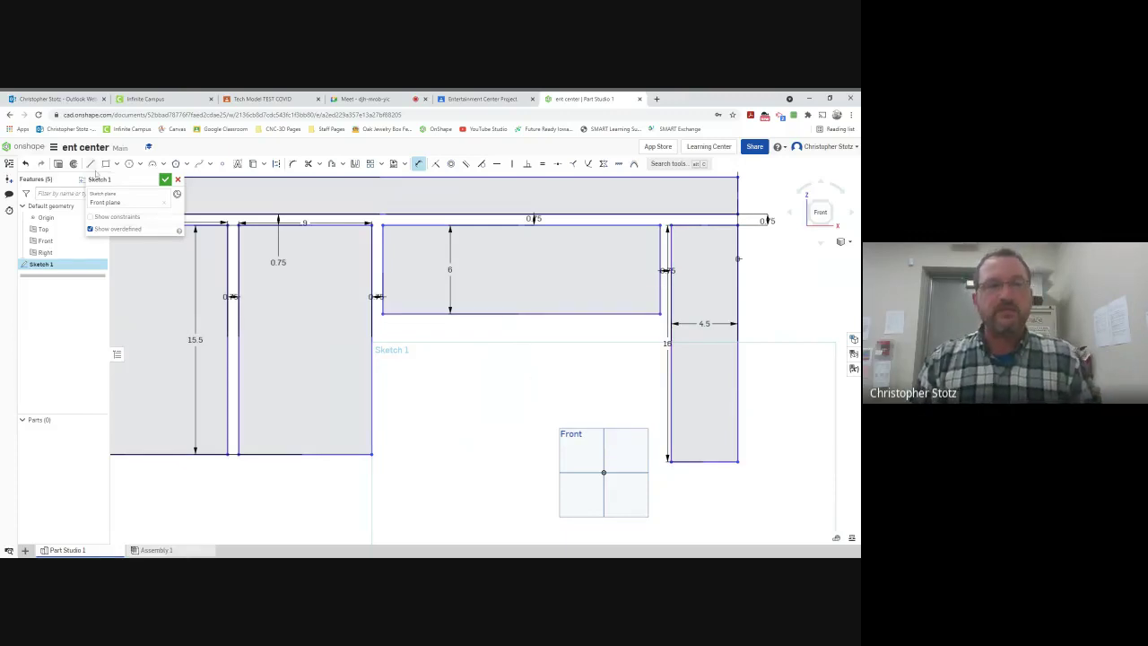
Sketch a rectangle of about 1.33 by 0.43 below the 6-high rectangle and dimension the vertical gap between them as 0.75
{"action": "left_click", "coordinate": [105, 163]}
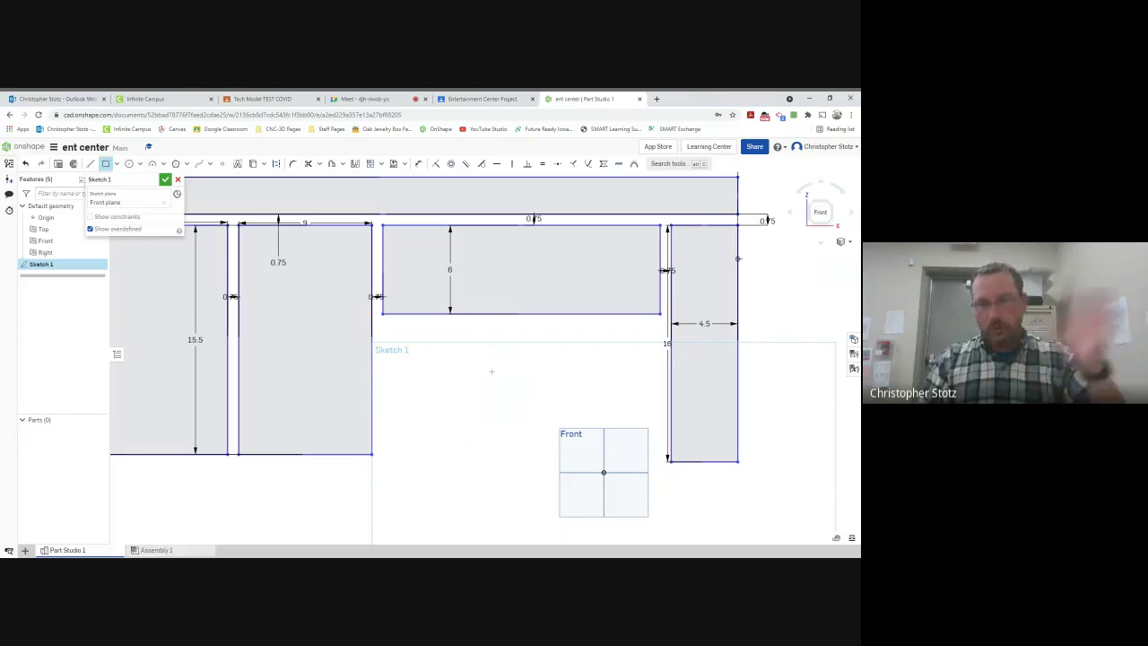
{"action": "left_click_drag", "start_coordinate": [412, 326], "coordinate": [434, 334]}
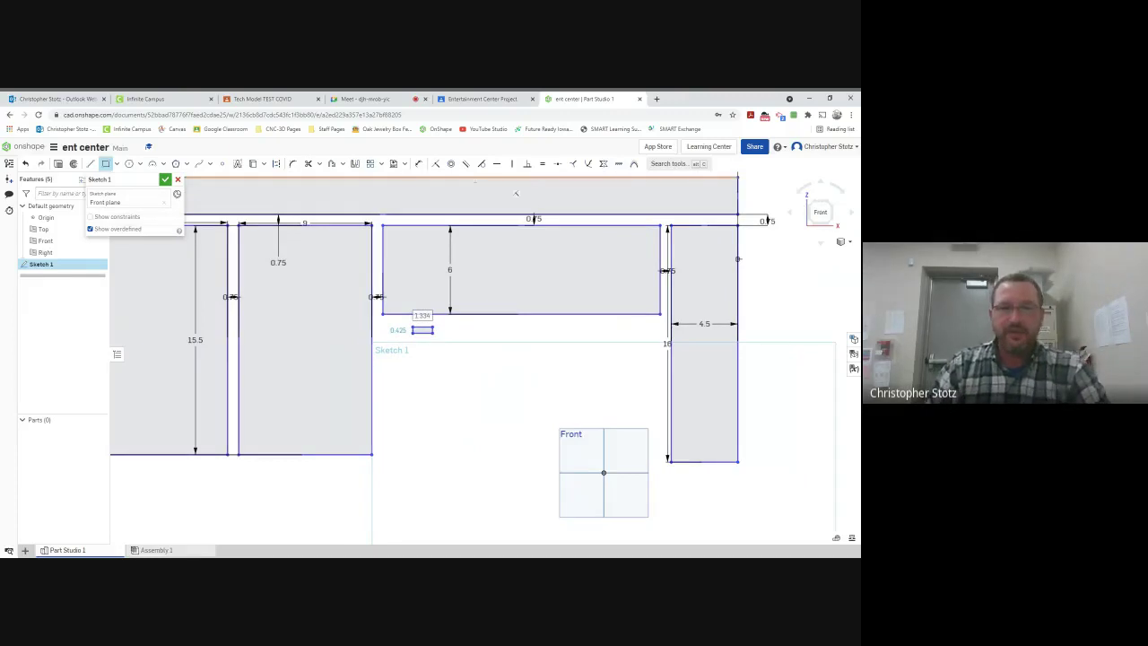
{"action": "left_click", "coordinate": [418, 164]}
{"action": "scroll", "coordinate": [431, 316], "scroll_direction": "up", "scroll_amount": 2}
{"action": "left_click", "coordinate": [420, 332]}
{"action": "left_click", "coordinate": [422, 313]}
{"action": "left_click", "coordinate": [473, 321]}
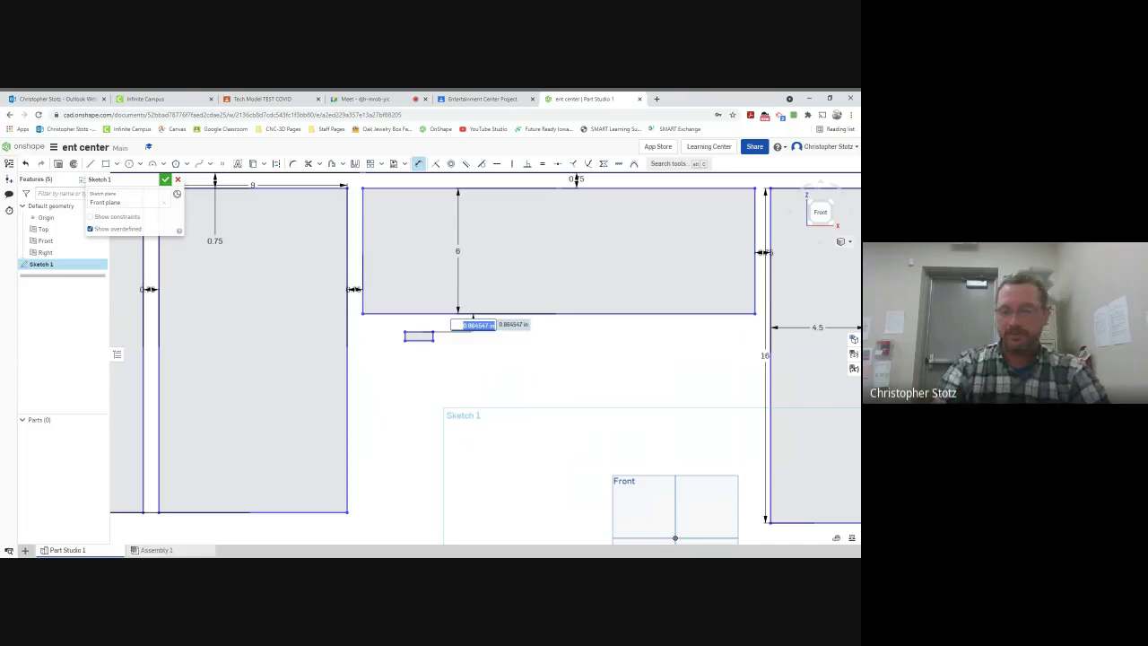
{"action": "key", "text": "BackSpace"}
{"action": "type", "text": ".75"}
{"action": "key", "text": "Return"}
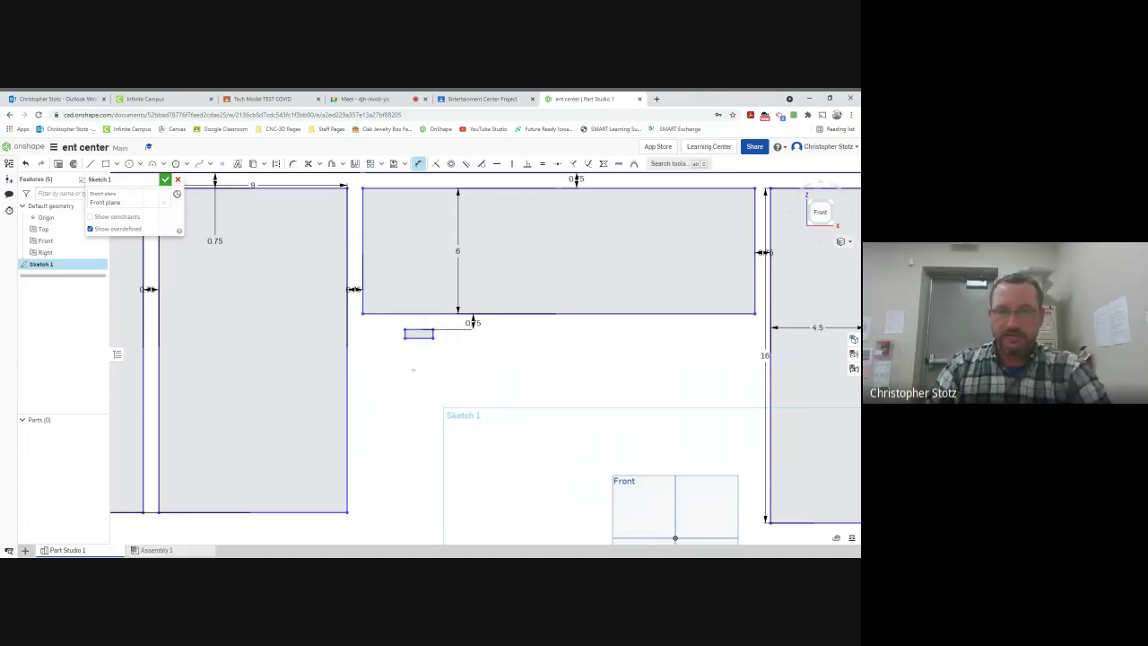
Dimension the horizontal gap between the small new rectangle and the 9-wide rectangle as 0.75
{"action": "left_click", "coordinate": [404, 333]}
{"action": "left_click", "coordinate": [347, 341]}
{"action": "left_click", "coordinate": [371, 379]}
{"action": "type", "text": ".75"}
{"action": "key", "text": "Return"}
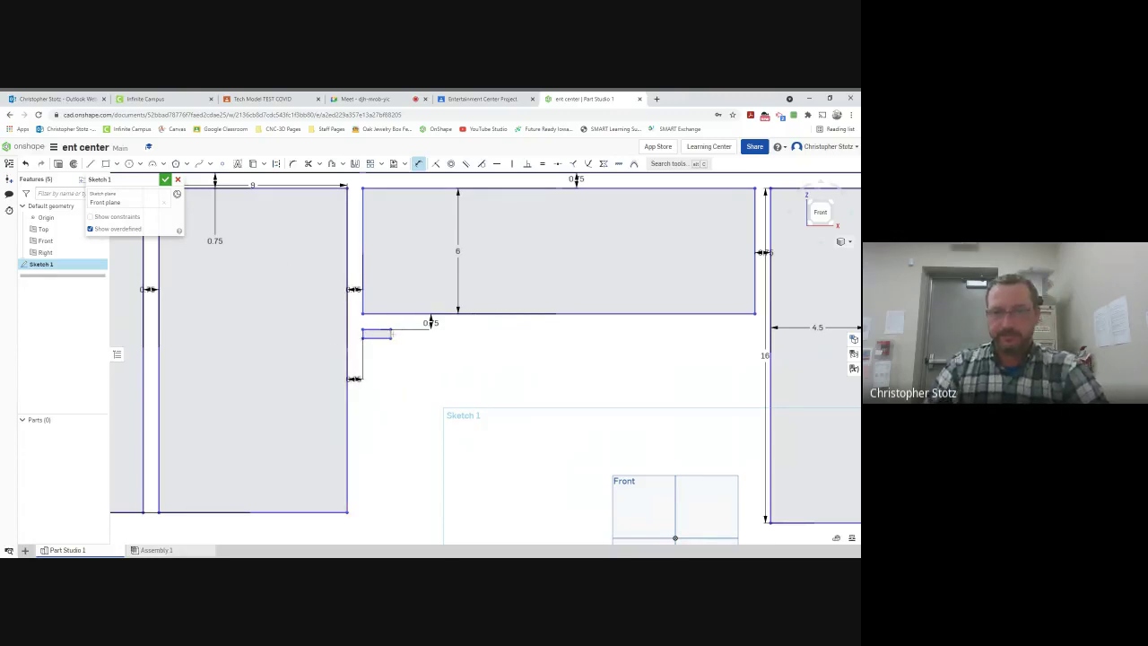
Dimension the gap between the small rectangle's right edge and the 4.5 by 16 rectangle as 0.75
{"action": "left_click", "coordinate": [391, 333]}
{"action": "left_click", "coordinate": [764, 350]}
{"action": "left_click", "coordinate": [764, 349]}
{"action": "type", "text": "18.166"}
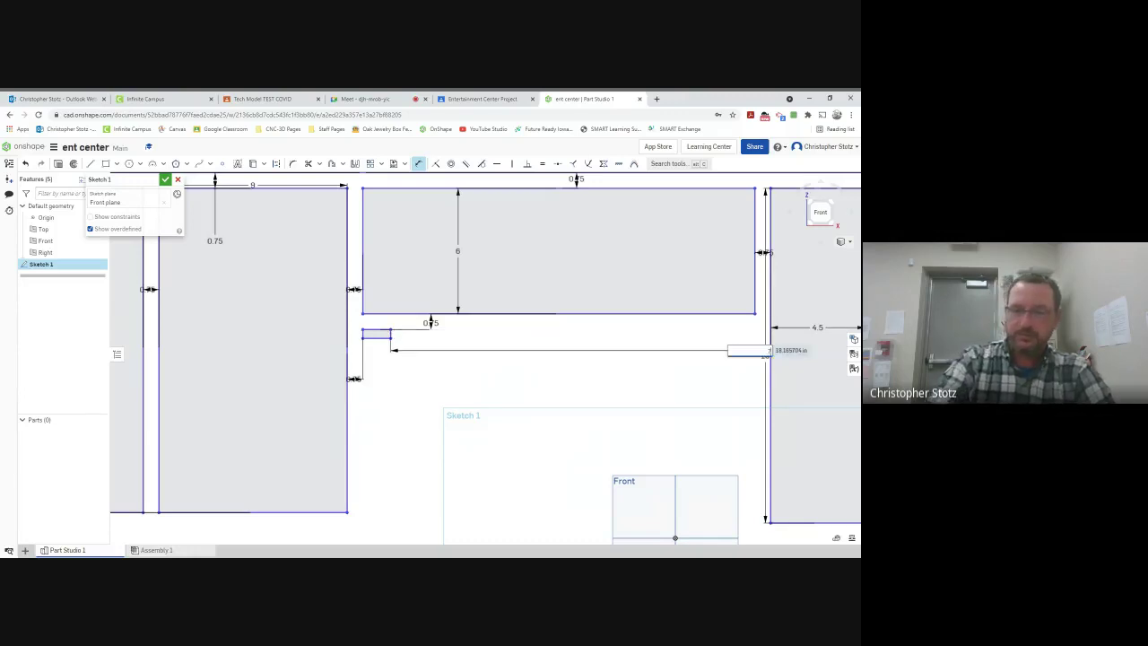
{"action": "key", "text": "Return"}
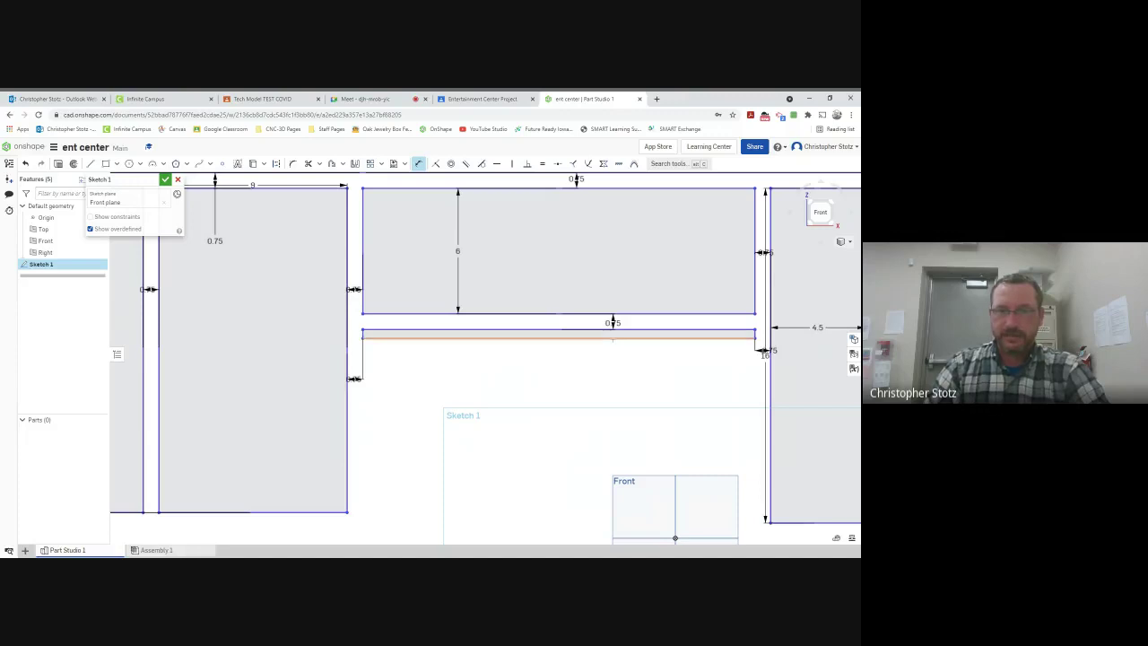
Align the bottom edges of the thin new rectangle and the 9-wide rectangle with a vertical dimension of 0
{"action": "left_click", "coordinate": [612, 339]}
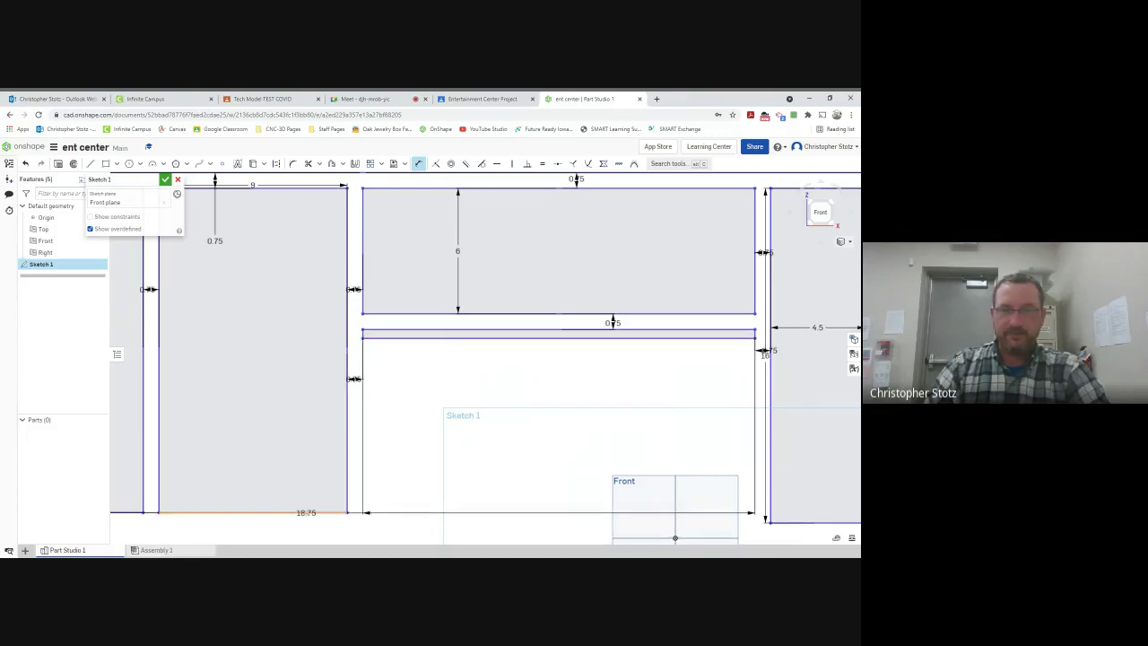
{"action": "left_click", "coordinate": [305, 512]}
{"action": "left_click", "coordinate": [450, 478]}
{"action": "type", "text": "0"}
{"action": "key", "text": "Return"}
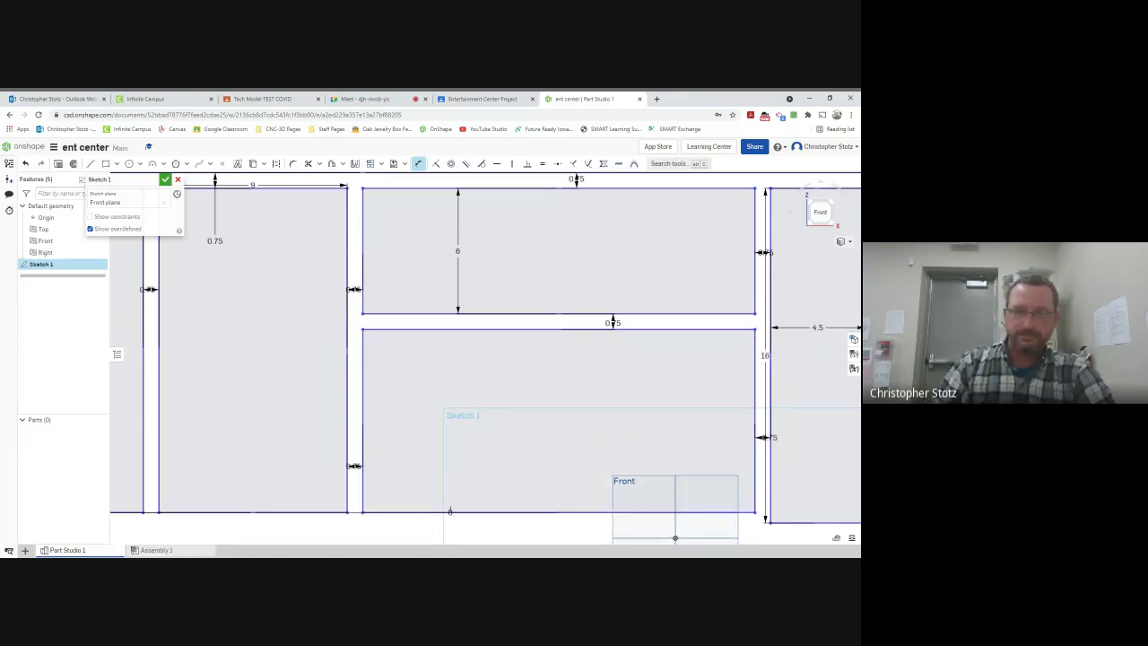
Delete the 15.5 height dimension of the 13.5-wide rectangle
{"action": "scroll", "coordinate": [645, 179], "scroll_direction": "down", "scroll_amount": 3}
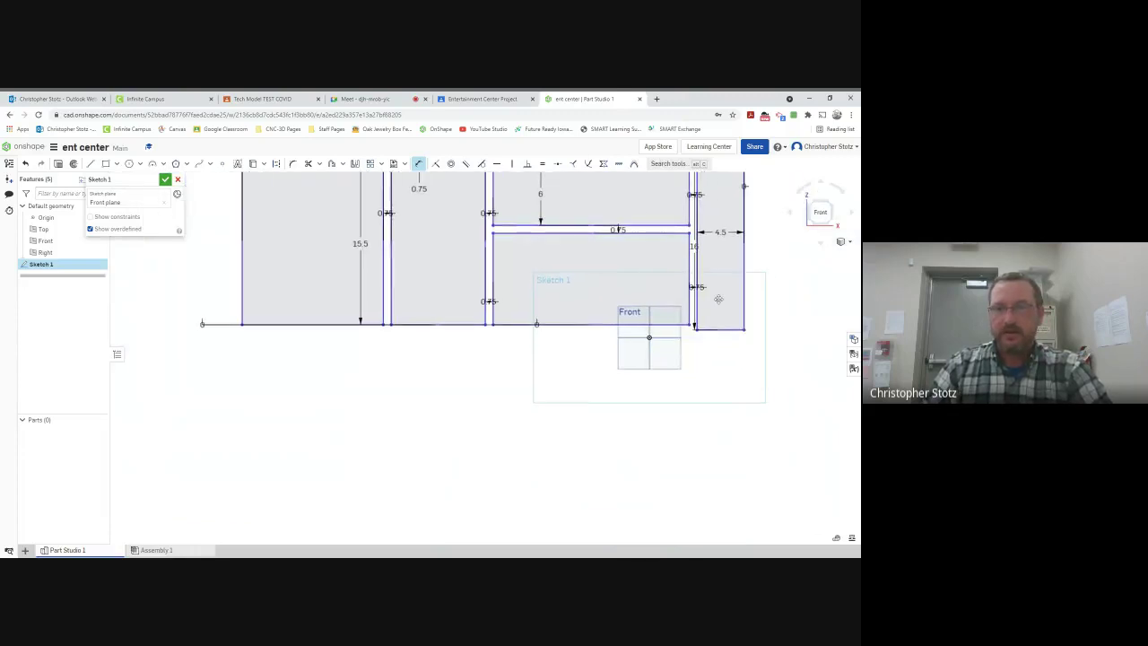
{"action": "scroll", "coordinate": [718, 298], "scroll_direction": "down", "scroll_amount": 2}
{"action": "scroll", "coordinate": [712, 305], "scroll_direction": "up", "scroll_amount": 3}
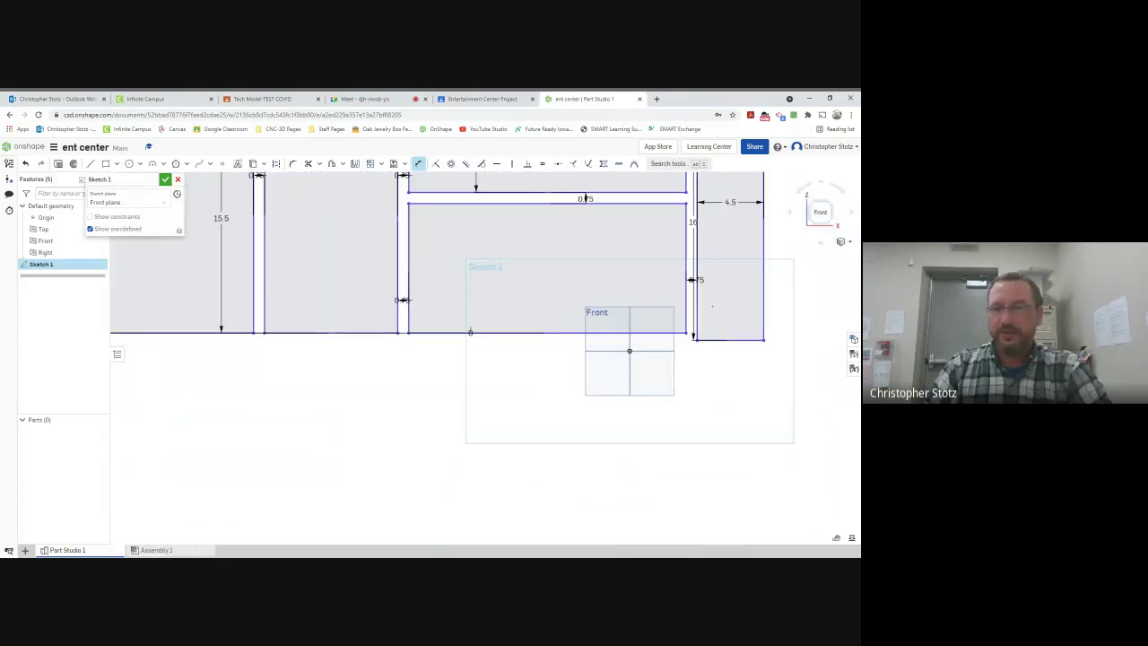
{"action": "middle_click_drag", "start_coordinate": [722, 190], "coordinate": [670, 281]}
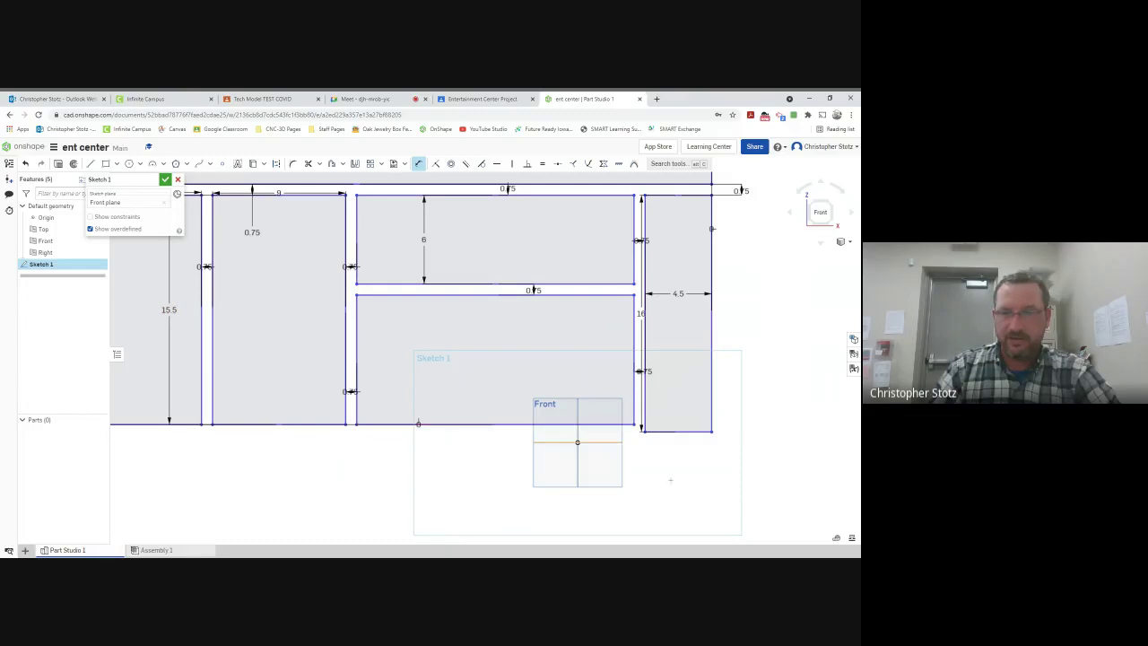
{"action": "middle_click_drag", "start_coordinate": [487, 432], "coordinate": [582, 407]}
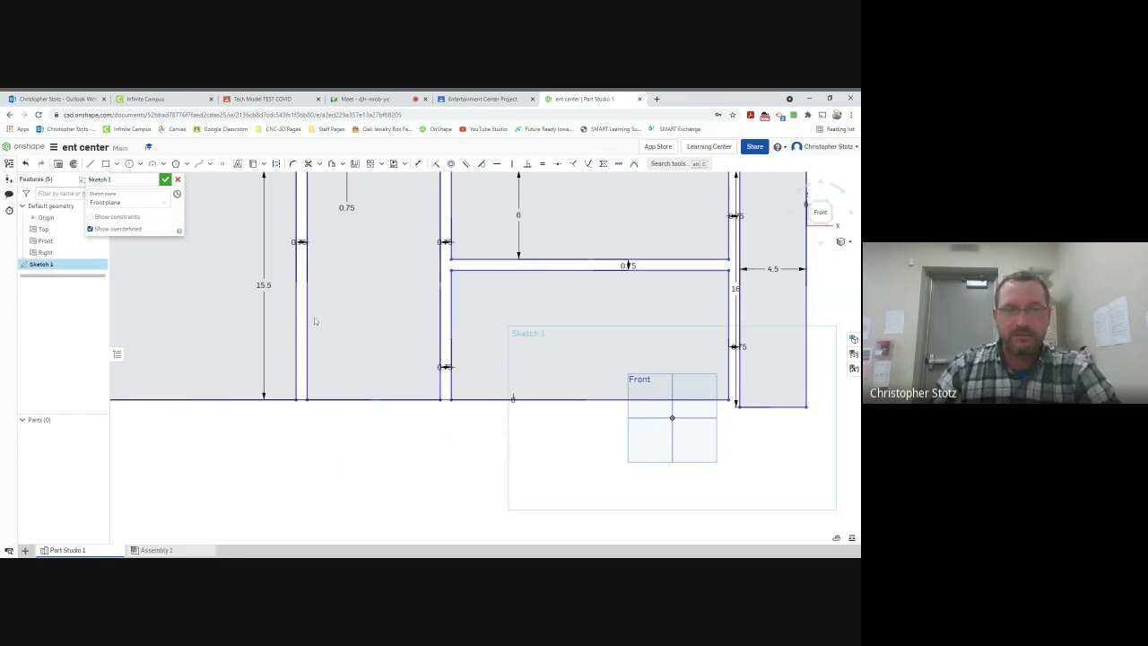
{"action": "scroll", "coordinate": [335, 326], "scroll_direction": "down", "scroll_amount": 3}
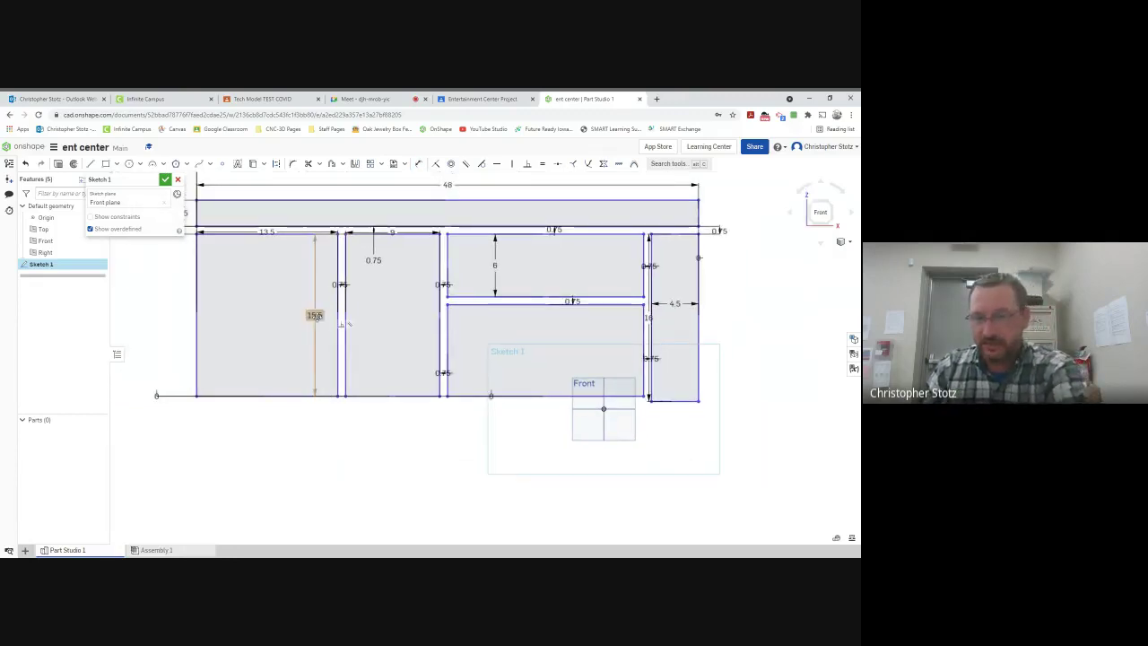
{"action": "left_click", "coordinate": [314, 314]}
{"action": "key", "text": "Delete"}
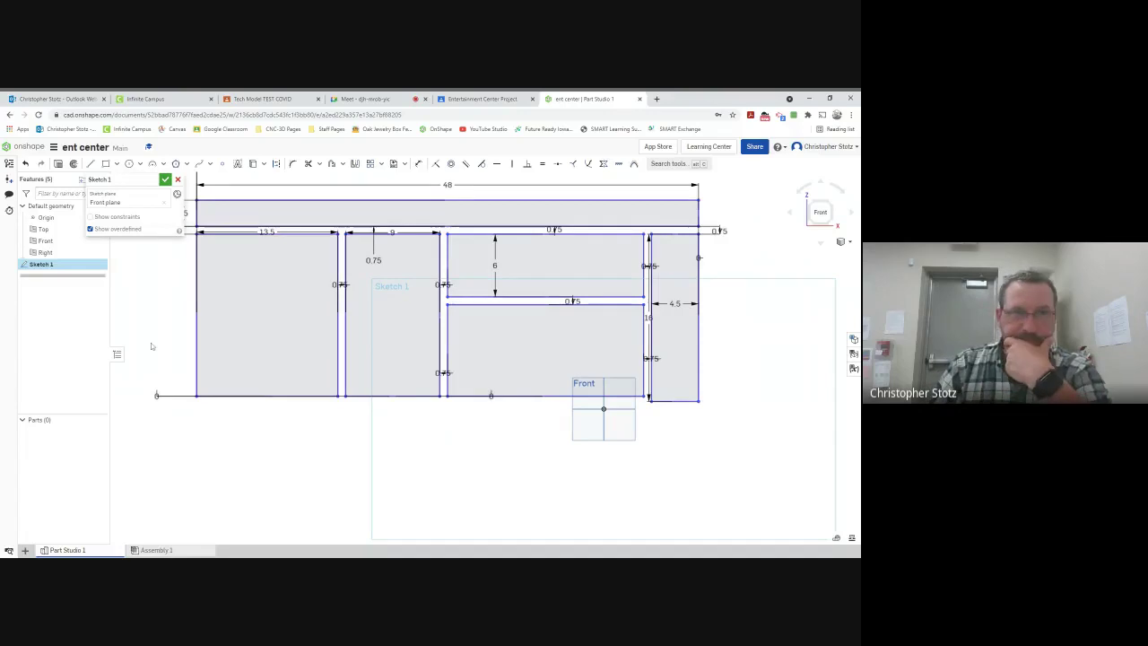
{"action": "left_click", "coordinate": [418, 164]}
{"action": "left_click", "coordinate": [267, 395]}
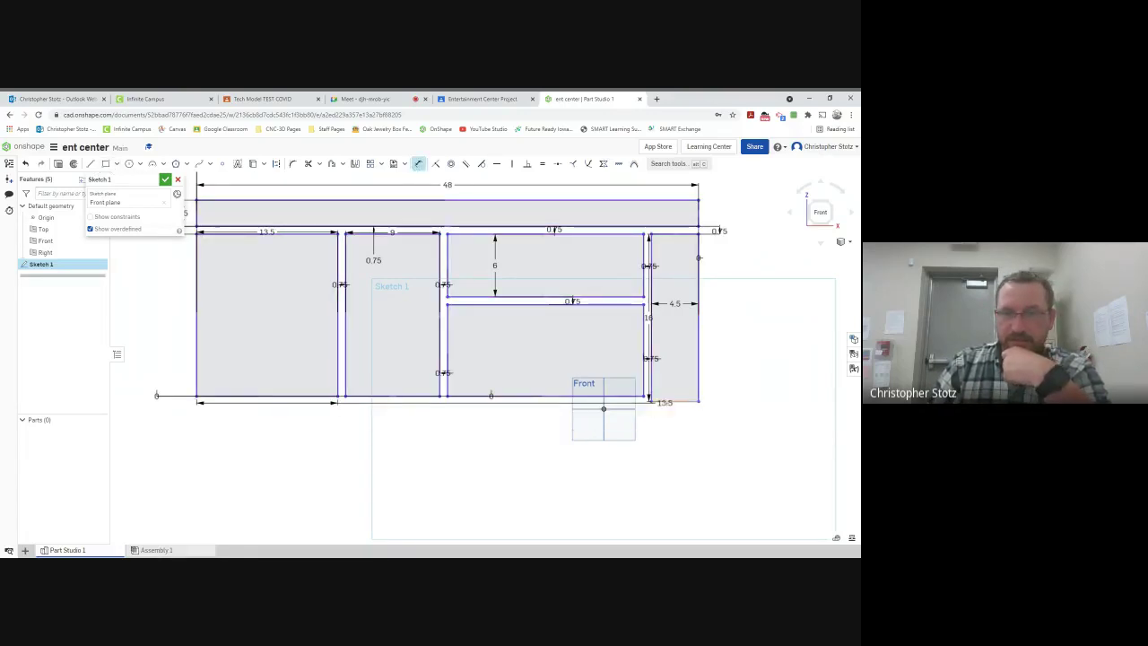
{"action": "left_click", "coordinate": [668, 404]}
{"action": "key", "text": "Return"}
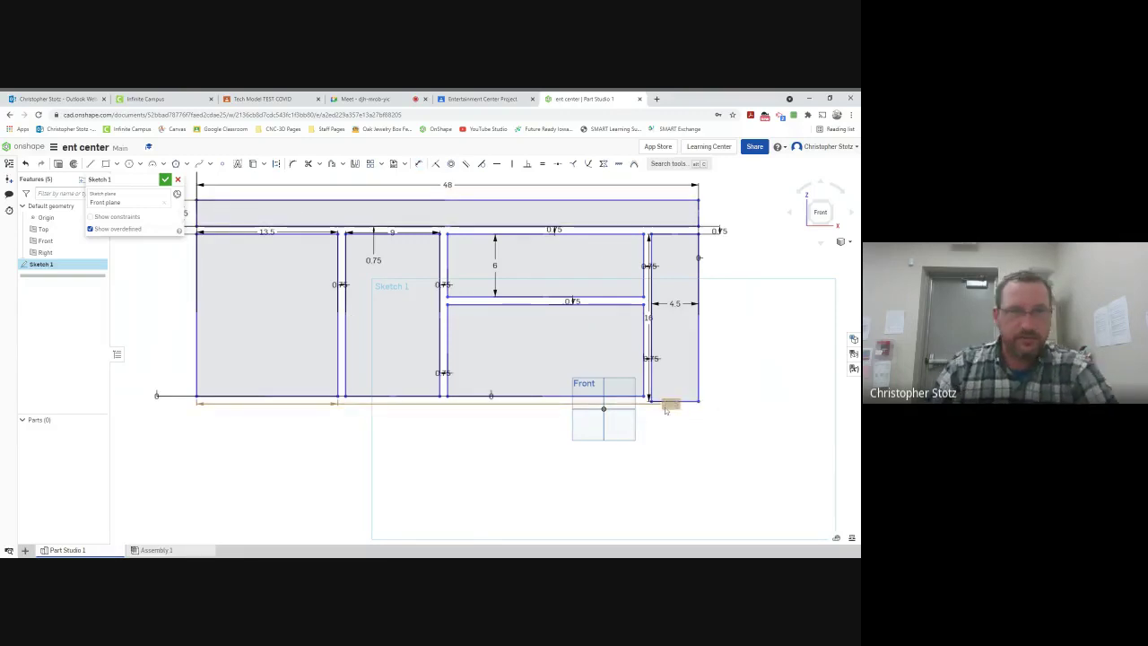
Align the bottom edges of the 4.5 by 16 rectangle and the 13.5-wide rectangle with a vertical dimension of 0
{"action": "left_click", "coordinate": [418, 165]}
{"action": "left_click", "coordinate": [674, 401]}
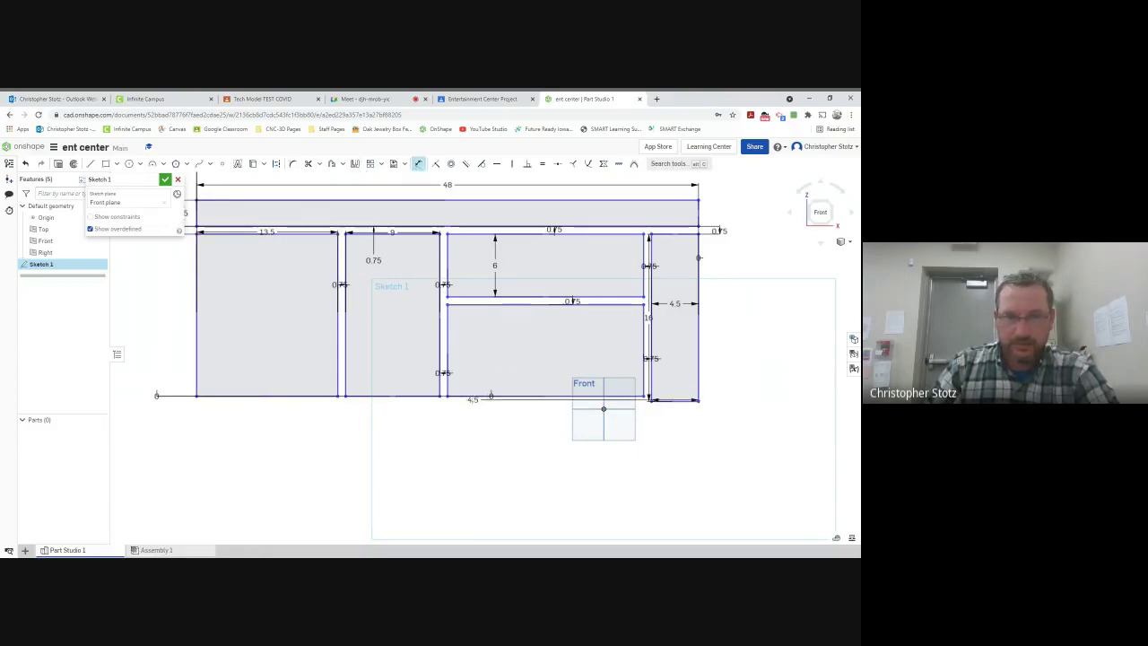
{"action": "left_click", "coordinate": [283, 395]}
{"action": "left_click", "coordinate": [285, 408]}
{"action": "type", "text": "0"}
{"action": "key", "text": "Return"}
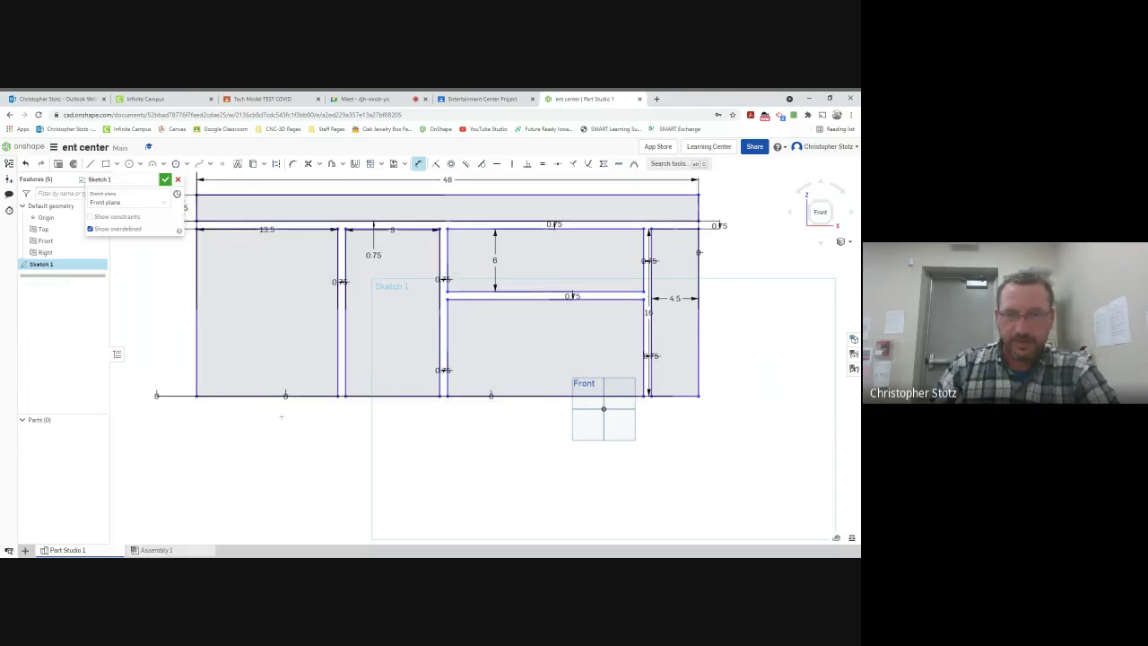
Sketch a large rectangle of about 65 by 35.6 enclosing all the pieces
{"action": "scroll", "coordinate": [491, 416], "scroll_direction": "up", "scroll_amount": 4}
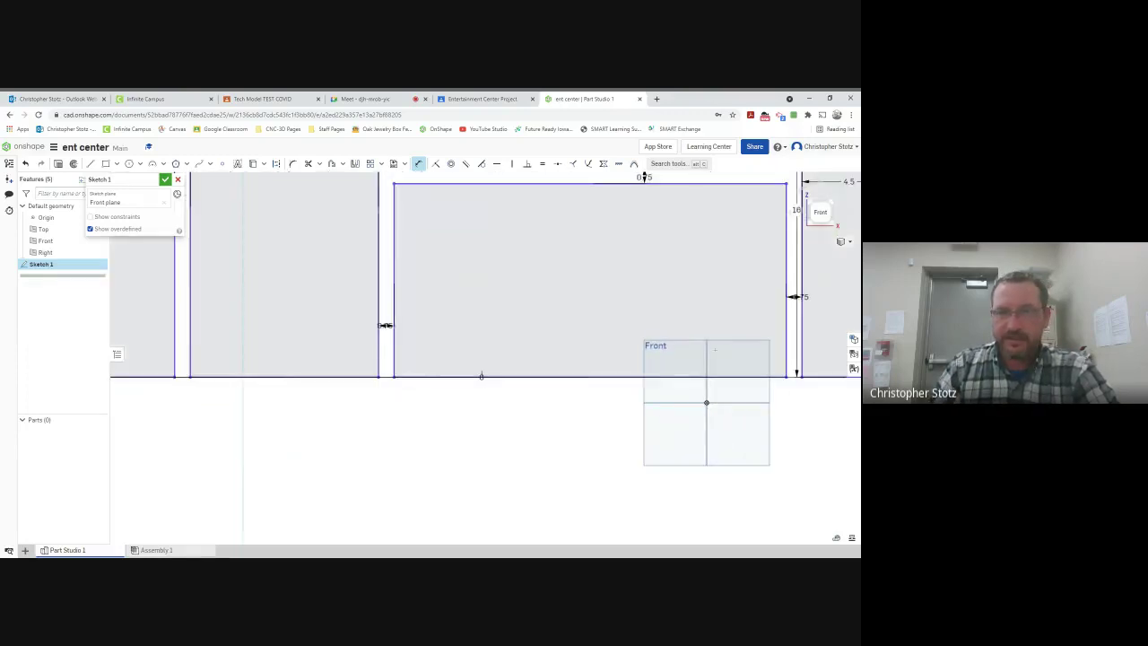
{"action": "scroll", "coordinate": [626, 368], "scroll_direction": "down", "scroll_amount": 3}
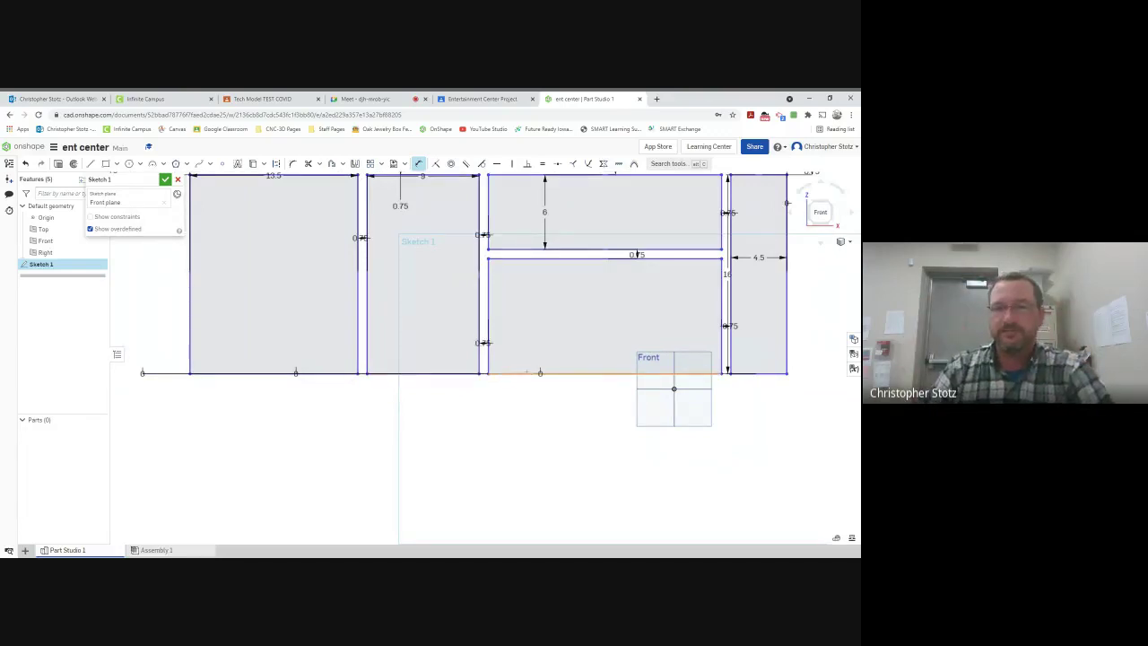
{"action": "scroll", "coordinate": [527, 371], "scroll_direction": "down", "scroll_amount": 4}
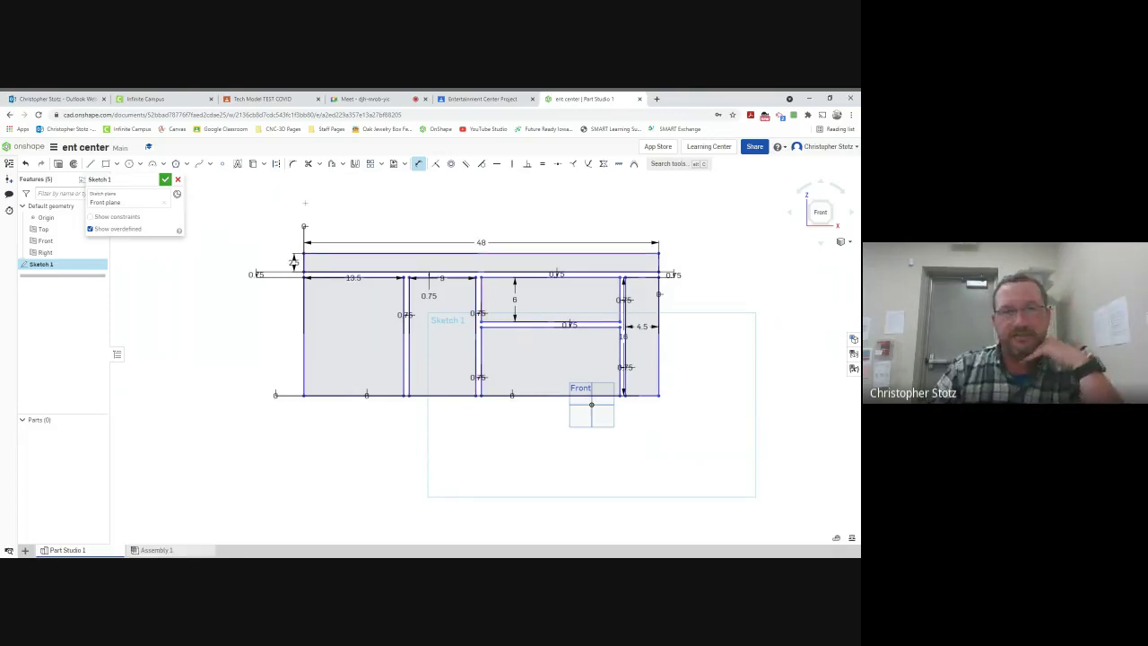
{"action": "left_click", "coordinate": [105, 163]}
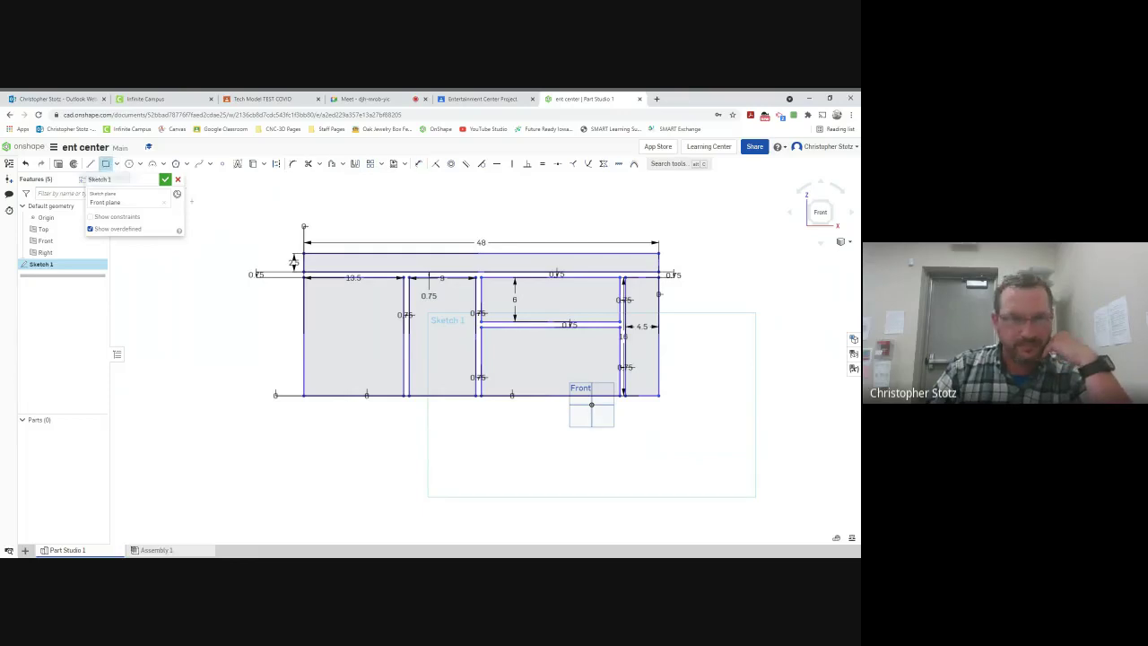
{"action": "left_click", "coordinate": [235, 191]}
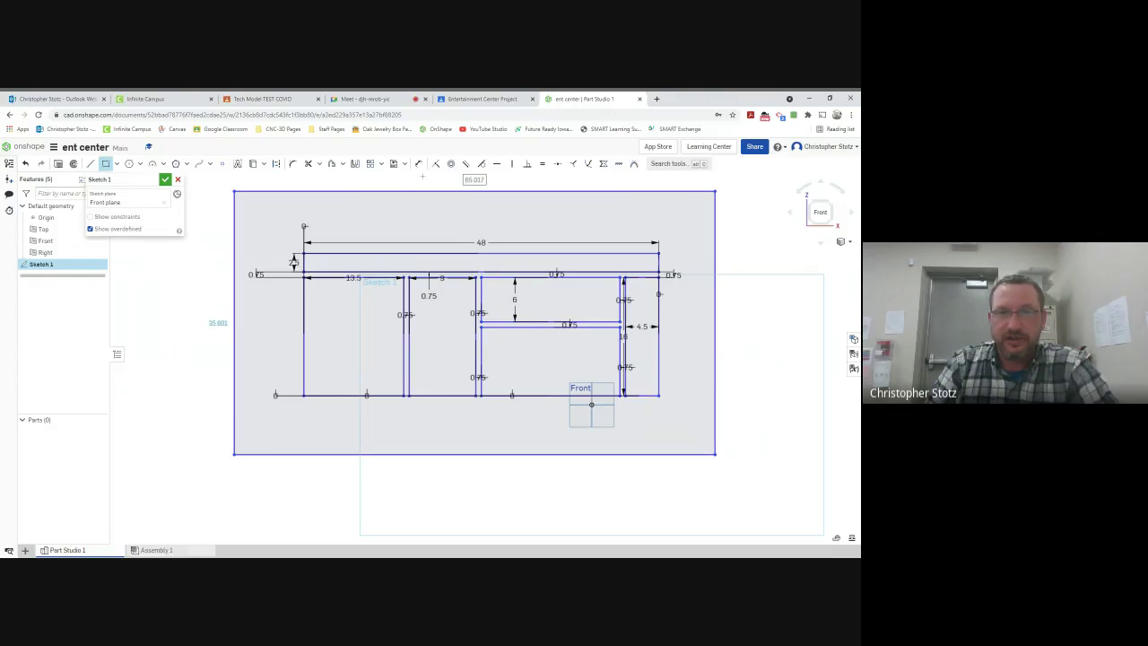
Dimension the gap between the enclosing rectangle's top edge and the top edge of the 48-long strip as 0.75
{"action": "left_click", "coordinate": [418, 164]}
{"action": "left_click", "coordinate": [437, 191]}
{"action": "left_click", "coordinate": [436, 253]}
{"action": "left_click", "coordinate": [435, 231]}
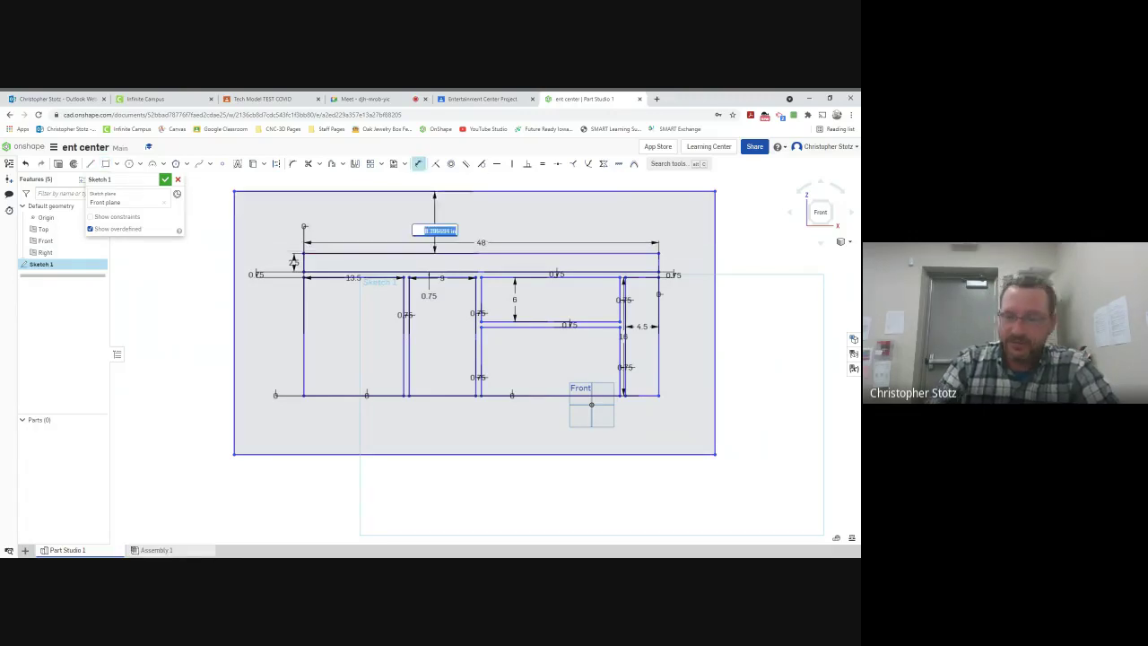
{"action": "type", "text": ".75"}
{"action": "key", "text": "Return"}
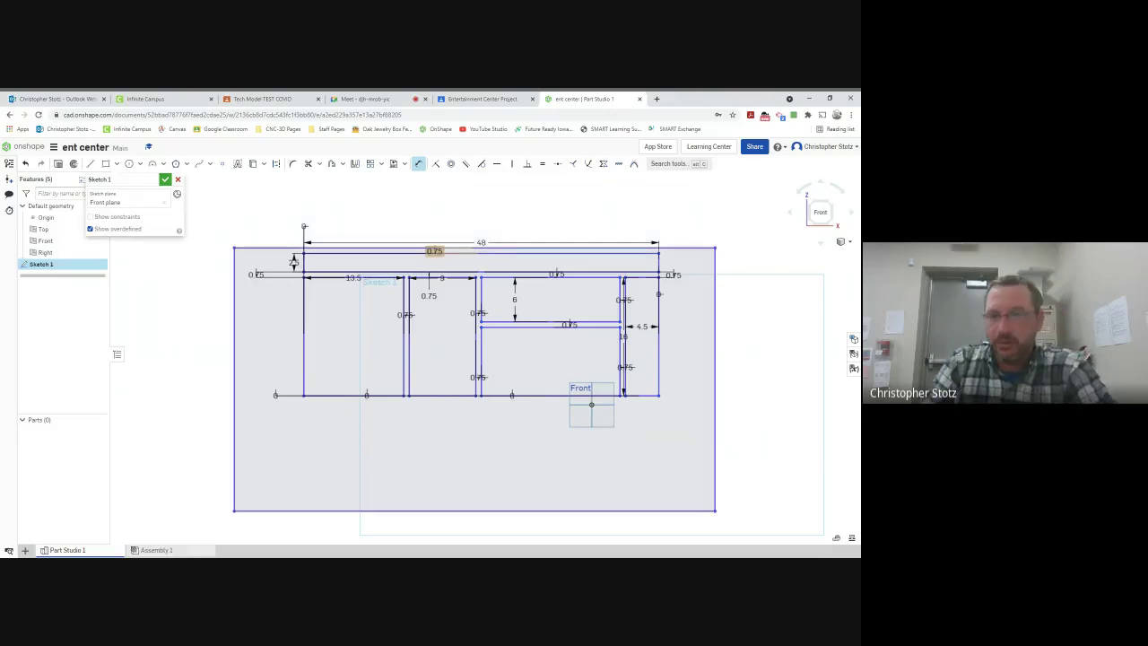
Dimension the gap between the enclosing rectangle's right edge and the 4.5 by 16 rectangle as 0.75
{"action": "left_click", "coordinate": [659, 347]}
{"action": "left_click", "coordinate": [714, 336]}
{"action": "left_click", "coordinate": [692, 339]}
{"action": "type", "text": ".75"}
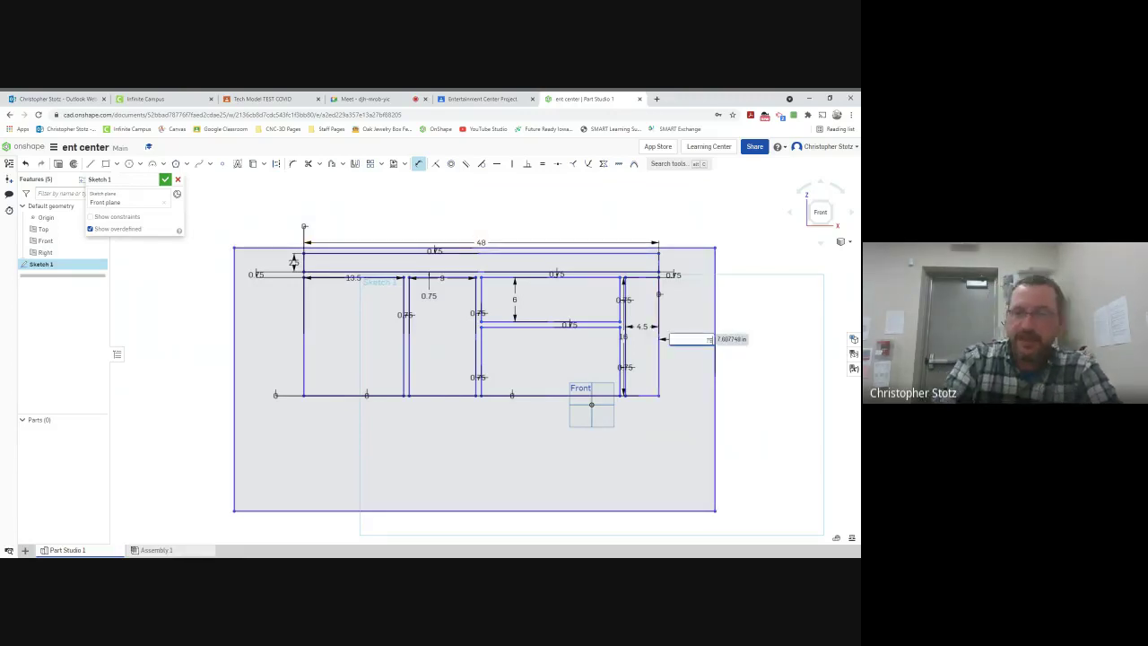
{"action": "key", "text": "Return"}
Dimension the gap between the enclosing rectangle's bottom edge and the bottom edge of the 9-wide rectangle as 0.75
{"action": "left_click", "coordinate": [499, 511]}
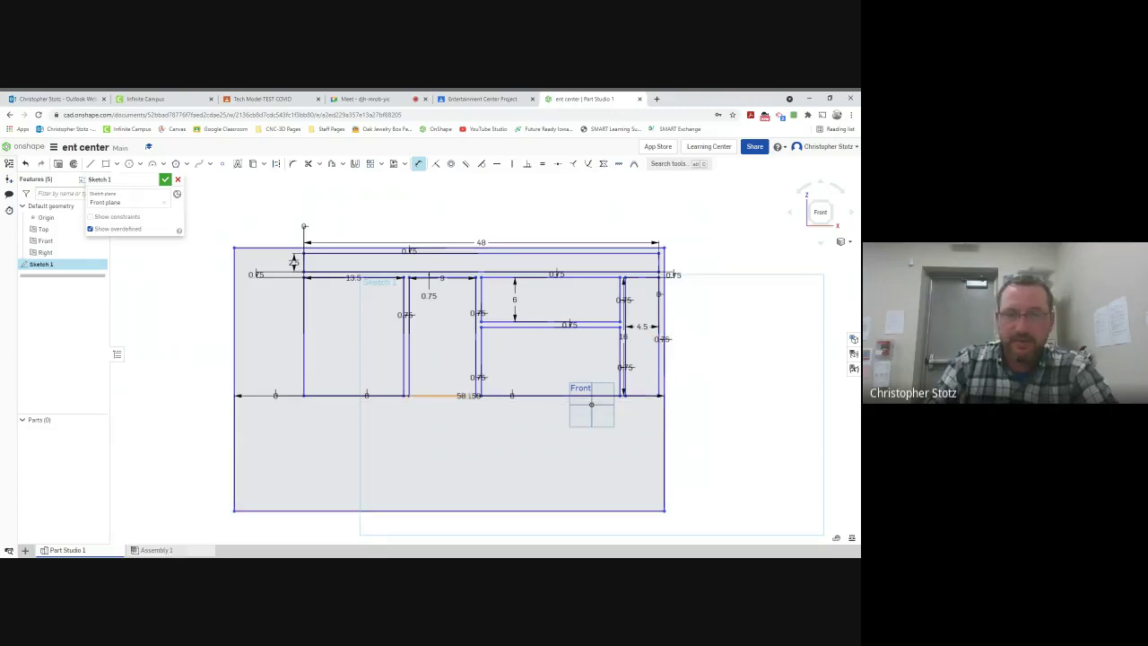
{"action": "left_click", "coordinate": [468, 395]}
{"action": "type", "text": ".75"}
{"action": "key", "text": "Return"}
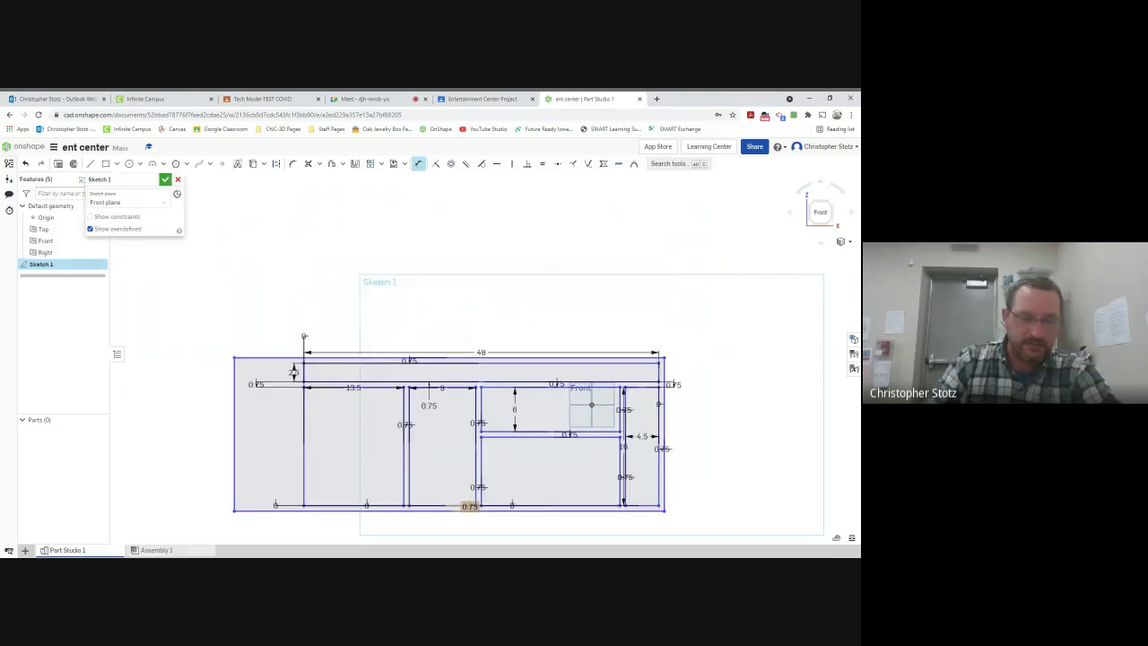
Dimension the gap between the enclosing rectangle's left edge and the left edge of the 13.5-wide rectangle as 0.75
{"action": "left_click", "coordinate": [234, 418]}
{"action": "left_click", "coordinate": [303, 431]}
{"action": "left_click", "coordinate": [293, 430]}
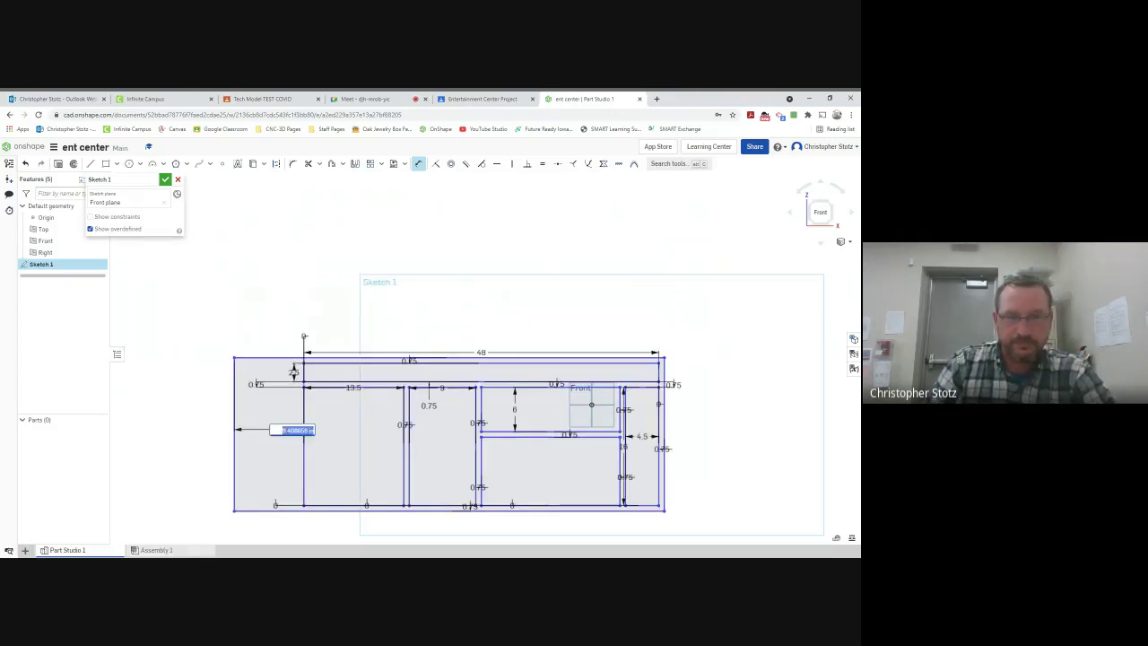
{"action": "type", "text": ".7.75"}
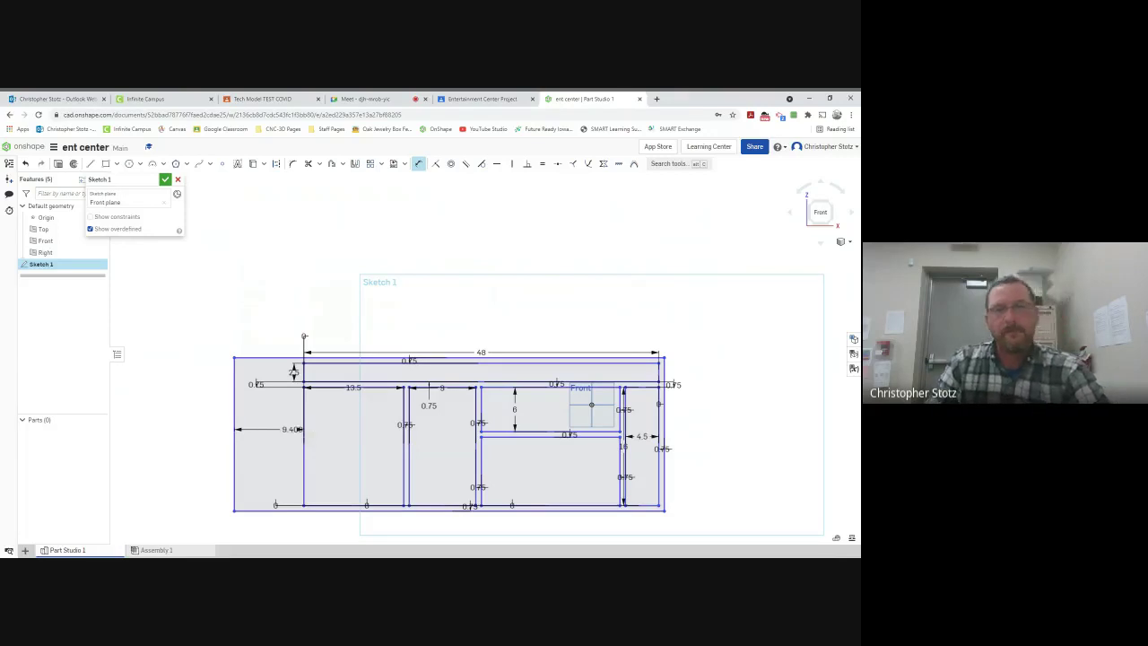
{"action": "key", "text": "Return"}
{"action": "middle_click_drag", "start_coordinate": [397, 452], "coordinate": [467, 389]}
{"action": "scroll", "coordinate": [461, 384], "scroll_direction": "up", "scroll_amount": 4}
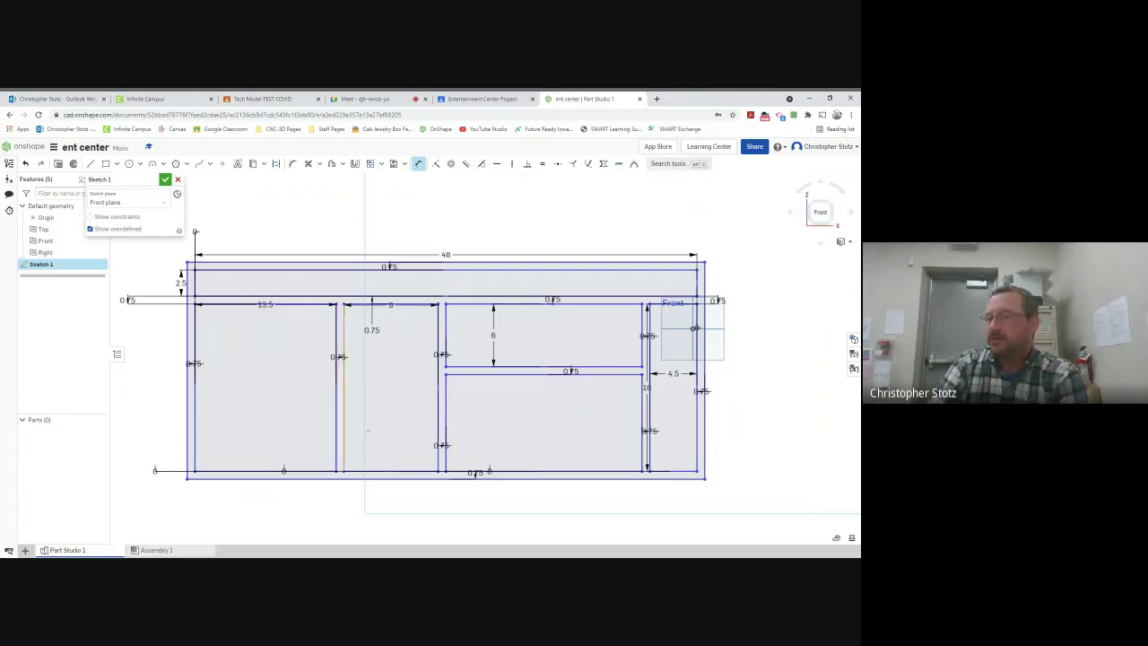
Try a 0.75 horizontal line from the 48-long strip's top-right corner to the outer frame's right edge
{"action": "scroll", "coordinate": [428, 308], "scroll_direction": "up", "scroll_amount": 10}
{"action": "scroll", "coordinate": [428, 308], "scroll_direction": "down", "scroll_amount": 5}
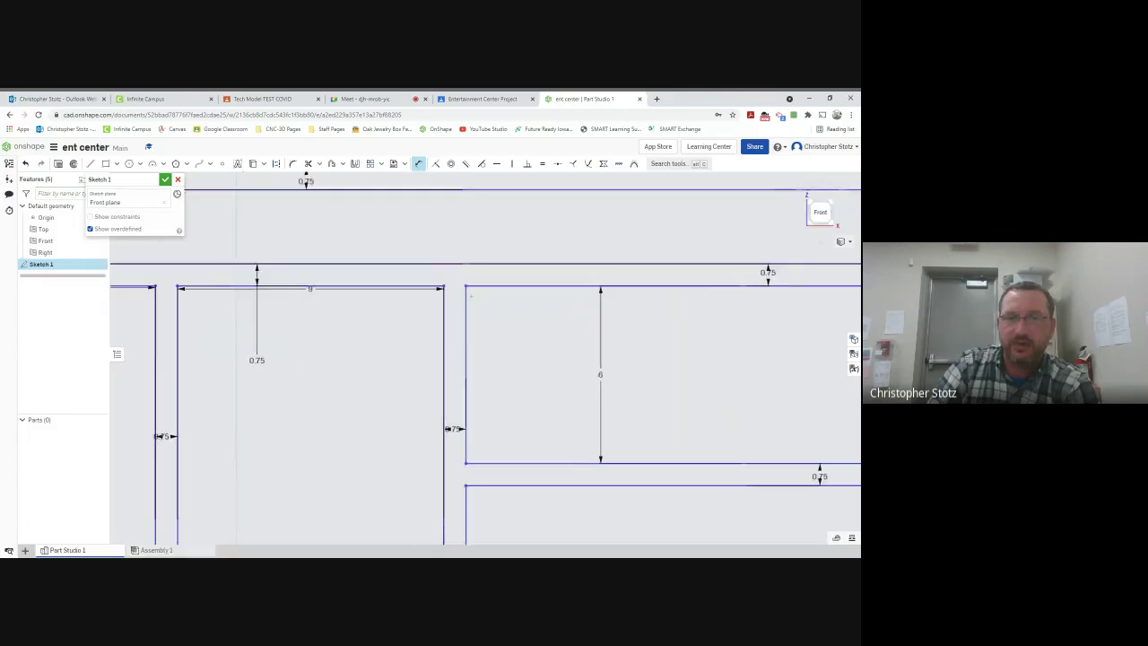
{"action": "middle_click_drag", "start_coordinate": [472, 296], "coordinate": [503, 308]}
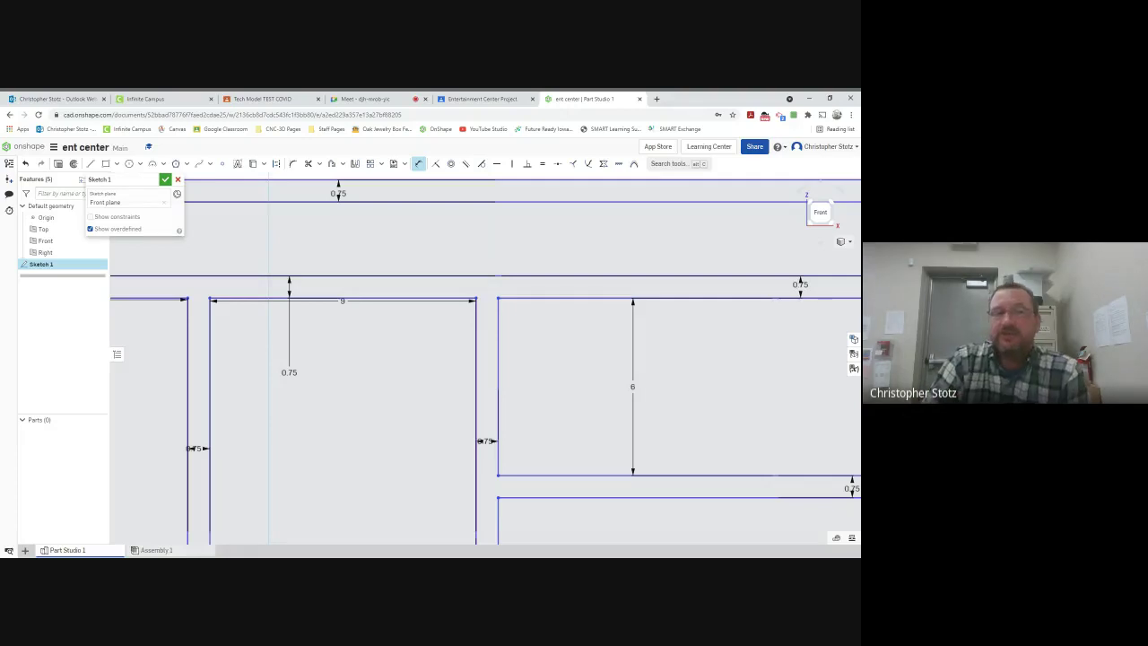
{"action": "left_click", "coordinate": [90, 164]}
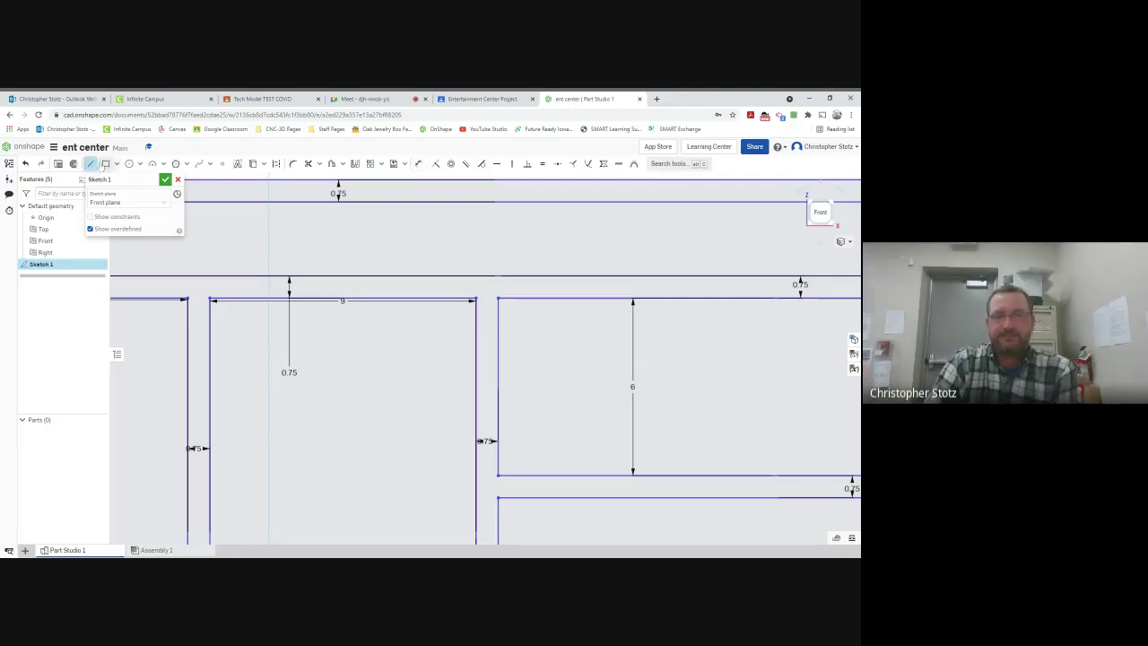
{"action": "scroll", "coordinate": [206, 233], "scroll_direction": "down", "scroll_amount": 4}
{"action": "mouse_move", "coordinate": [205, 233]}
{"action": "middle_mouse_down"}
{"action": "mouse_move", "coordinate": [597, 346]}
{"action": "mouse_move", "coordinate": [364, 331]}
{"action": "middle_mouse_up"}
{"action": "scroll", "coordinate": [432, 342], "scroll_direction": "up", "scroll_amount": 1}
{"action": "scroll", "coordinate": [432, 342], "scroll_direction": "up", "scroll_amount": 1}
{"action": "mouse_move", "coordinate": [663, 346]}
{"action": "middle_mouse_down"}
{"action": "mouse_move", "coordinate": [352, 321]}
{"action": "mouse_move", "coordinate": [168, 320]}
{"action": "middle_mouse_up"}
{"action": "scroll", "coordinate": [539, 247], "scroll_direction": "up", "scroll_amount": 5}
{"action": "scroll", "coordinate": [416, 291], "scroll_direction": "up", "scroll_amount": 1}
{"action": "scroll", "coordinate": [416, 291], "scroll_direction": "down", "scroll_amount": 4}
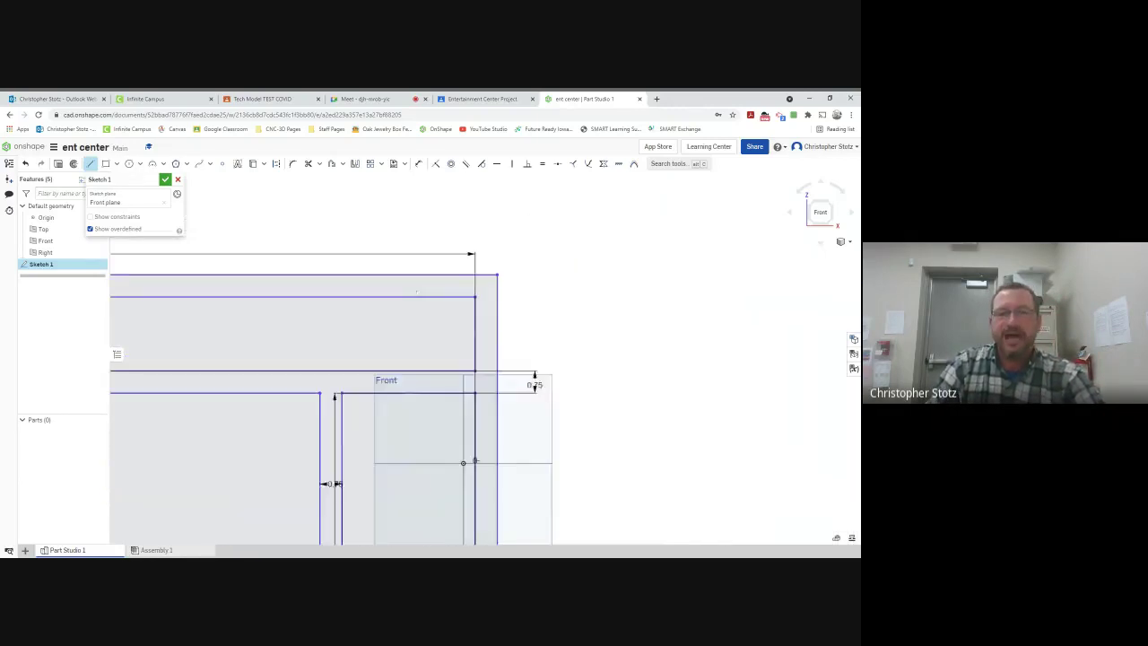
{"action": "scroll", "coordinate": [416, 292], "scroll_direction": "down", "scroll_amount": 2}
{"action": "middle_click_drag", "start_coordinate": [377, 285], "coordinate": [348, 289]}
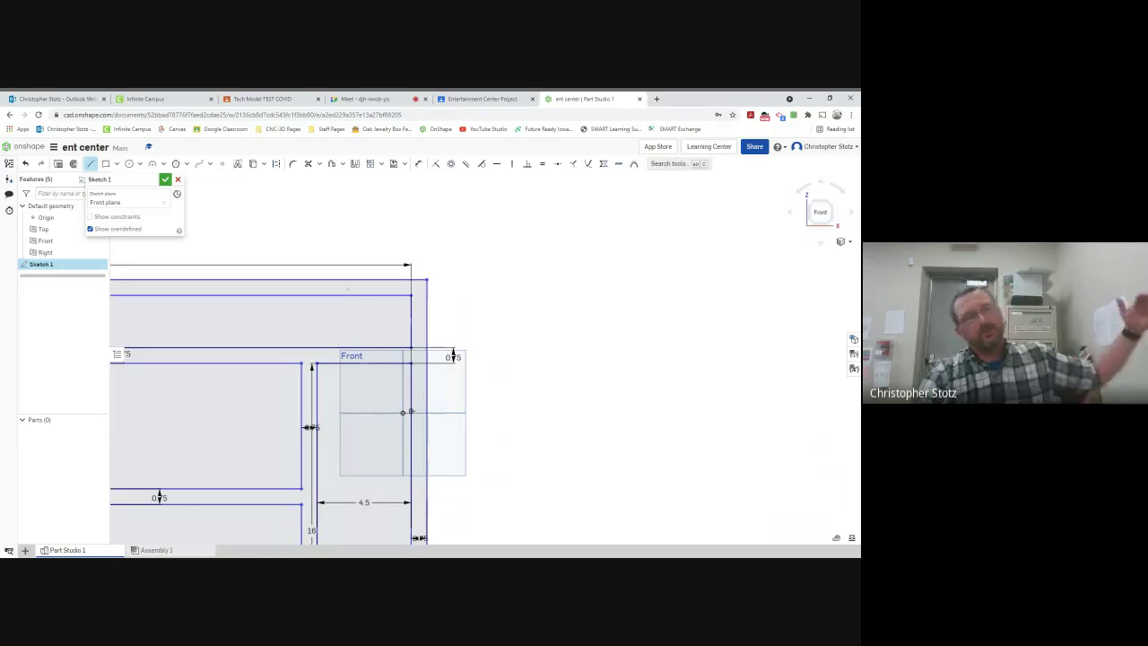
{"action": "scroll", "coordinate": [358, 292], "scroll_direction": "up", "scroll_amount": 5}
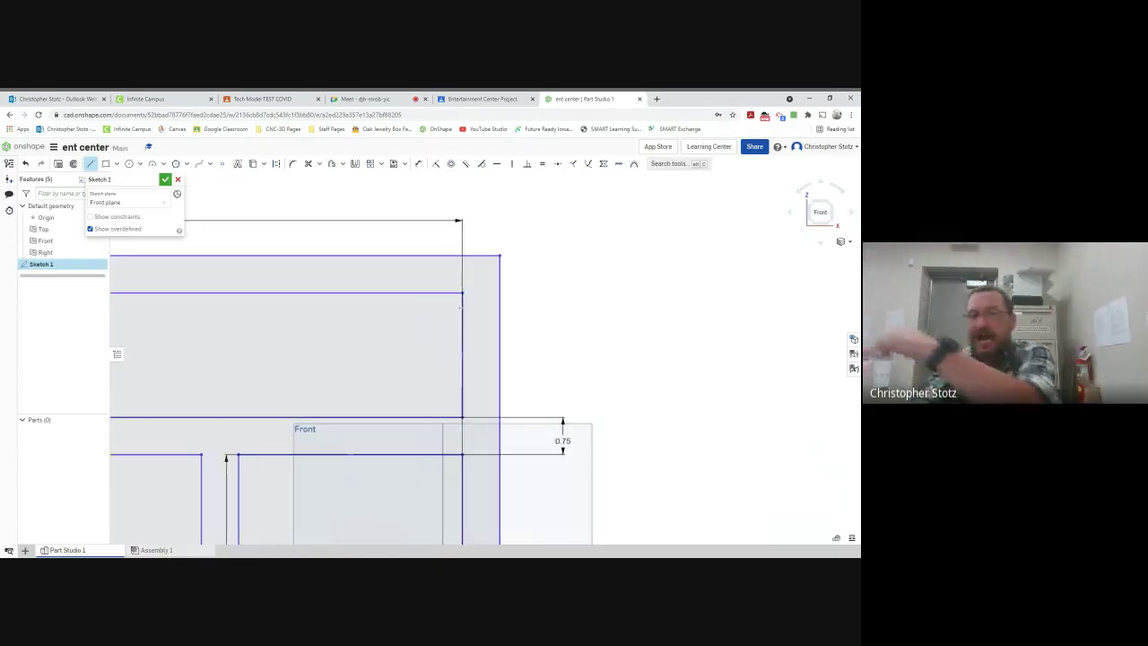
{"action": "left_click", "coordinate": [463, 293]}
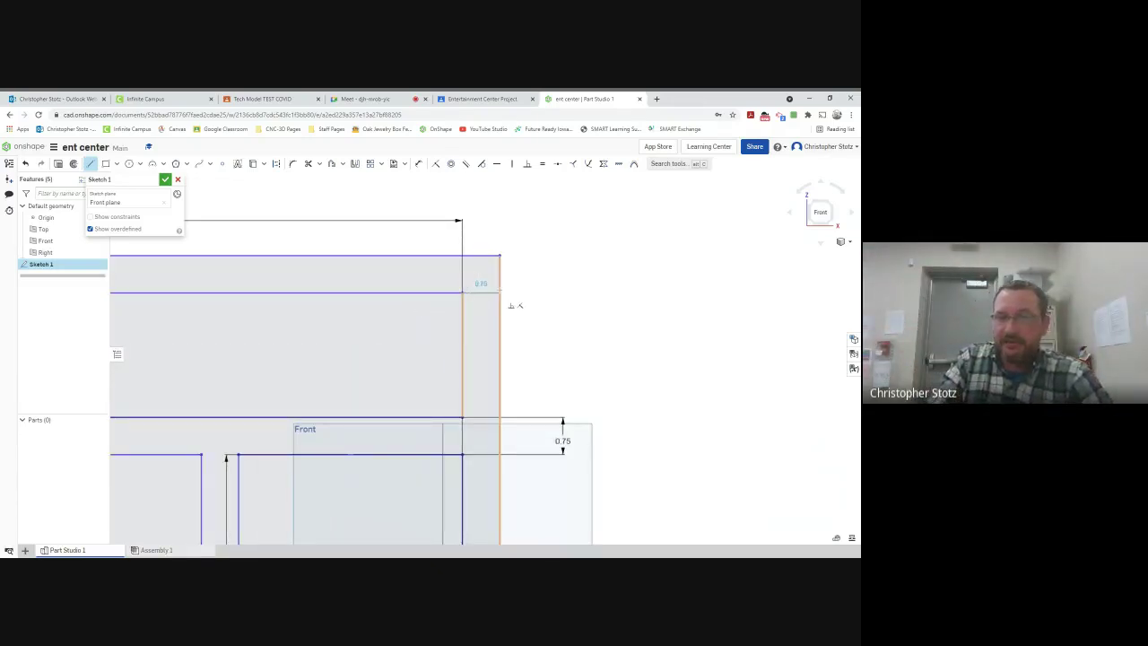
{"action": "left_click", "coordinate": [500, 293]}
{"action": "key", "text": "Escape"}
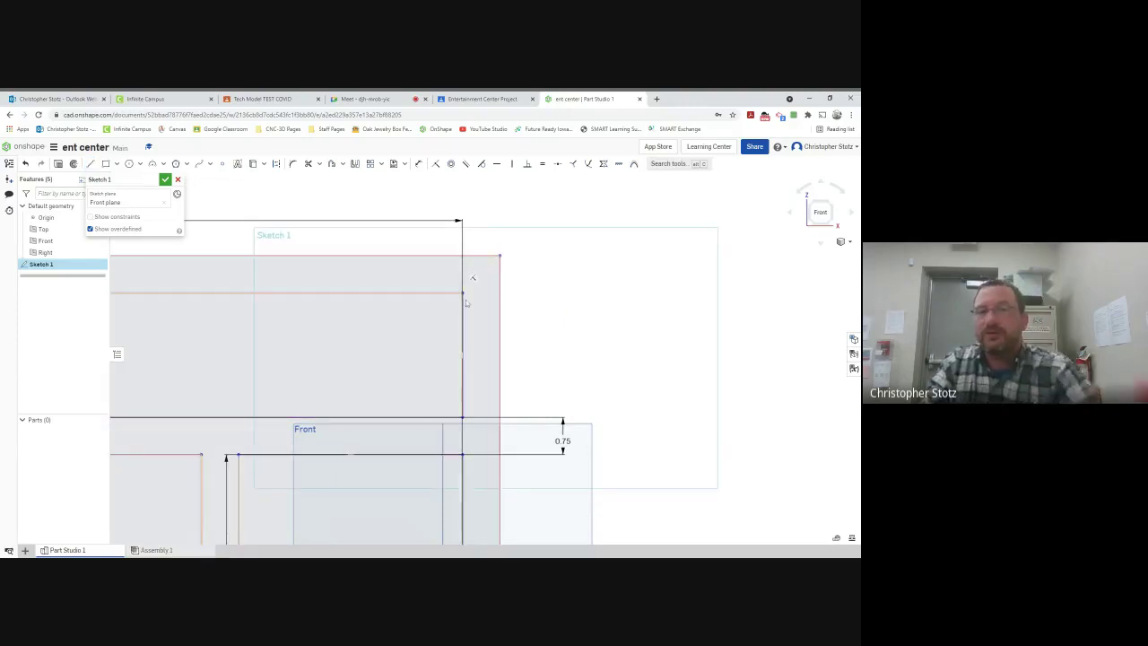
Draw a 0.75 vertical line from the 48-long strip's top-right corner to the frame's top edge and delete it
{"action": "left_click", "coordinate": [90, 164]}
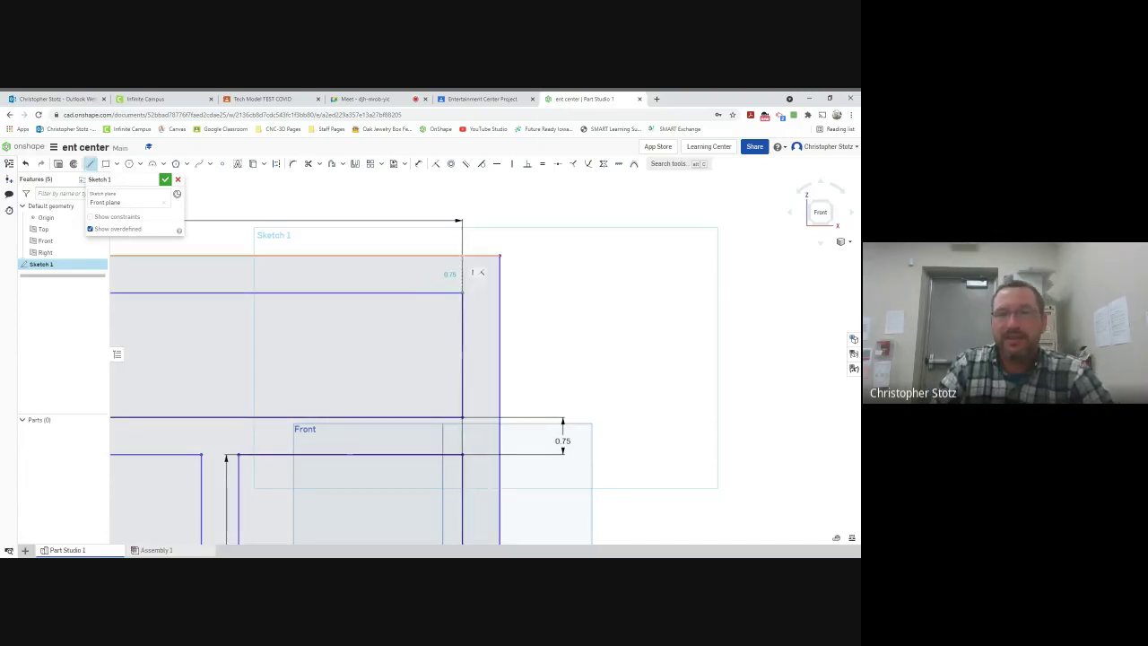
{"action": "left_click", "coordinate": [463, 255]}
{"action": "key", "text": "Escape"}
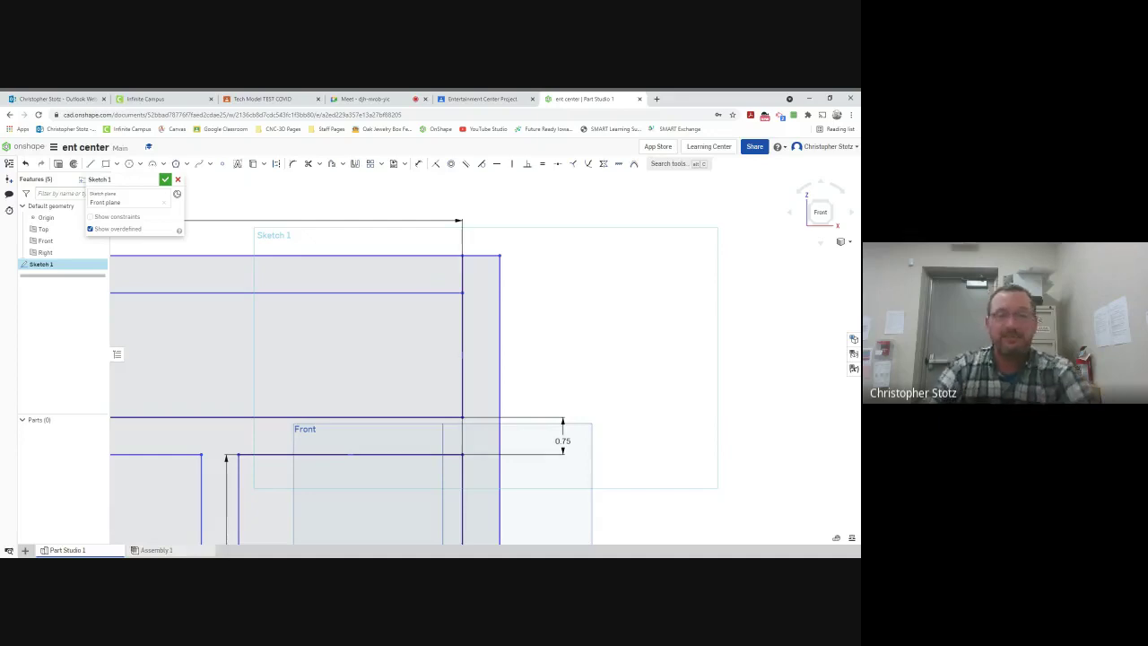
{"action": "left_click", "coordinate": [464, 280]}
{"action": "key", "text": "Delete"}
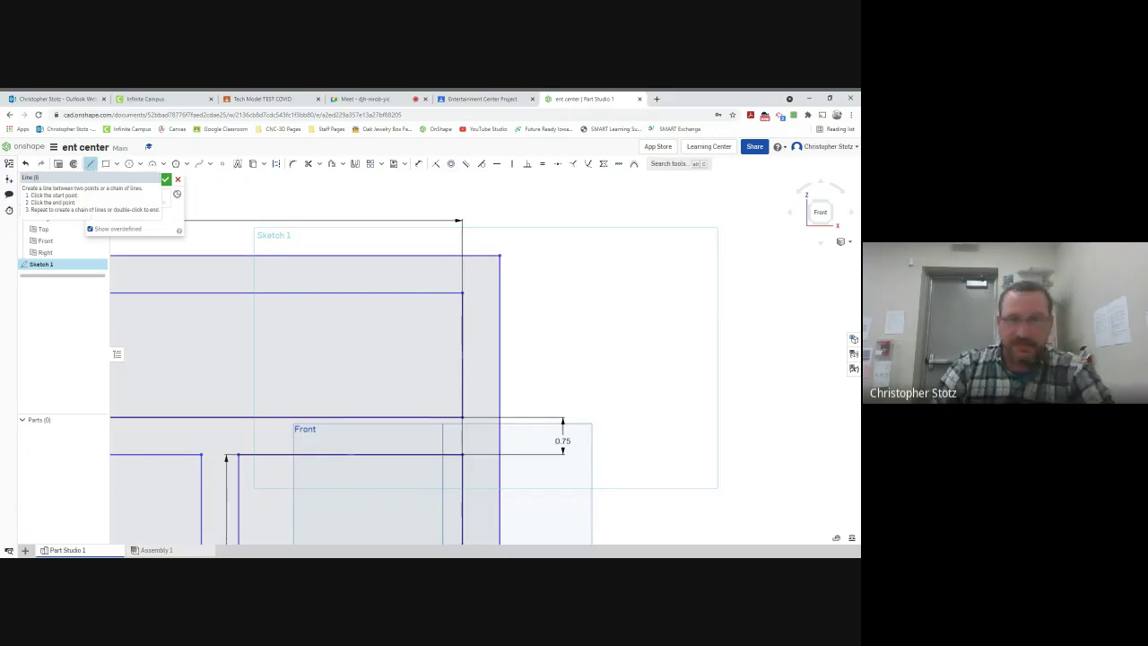
Draw a horizontal line from the 48-long strip's top-right corner to the outer frame's right edge
{"action": "left_click", "coordinate": [463, 307]}
{"action": "left_click", "coordinate": [499, 309]}
{"action": "left_click", "coordinate": [500, 293]}
{"action": "key", "text": "Escape"}
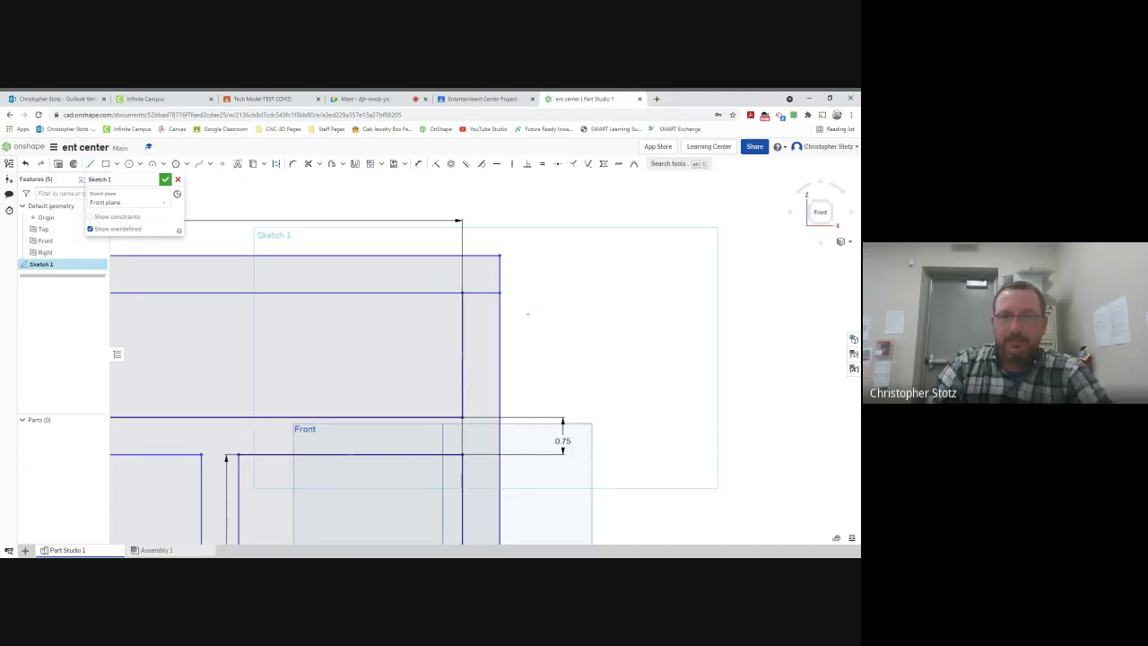
Draw a horizontal line from the 48-long strip's top-left corner to the outer frame's left edge
{"action": "scroll", "coordinate": [460, 265], "scroll_direction": "down", "scroll_amount": 5}
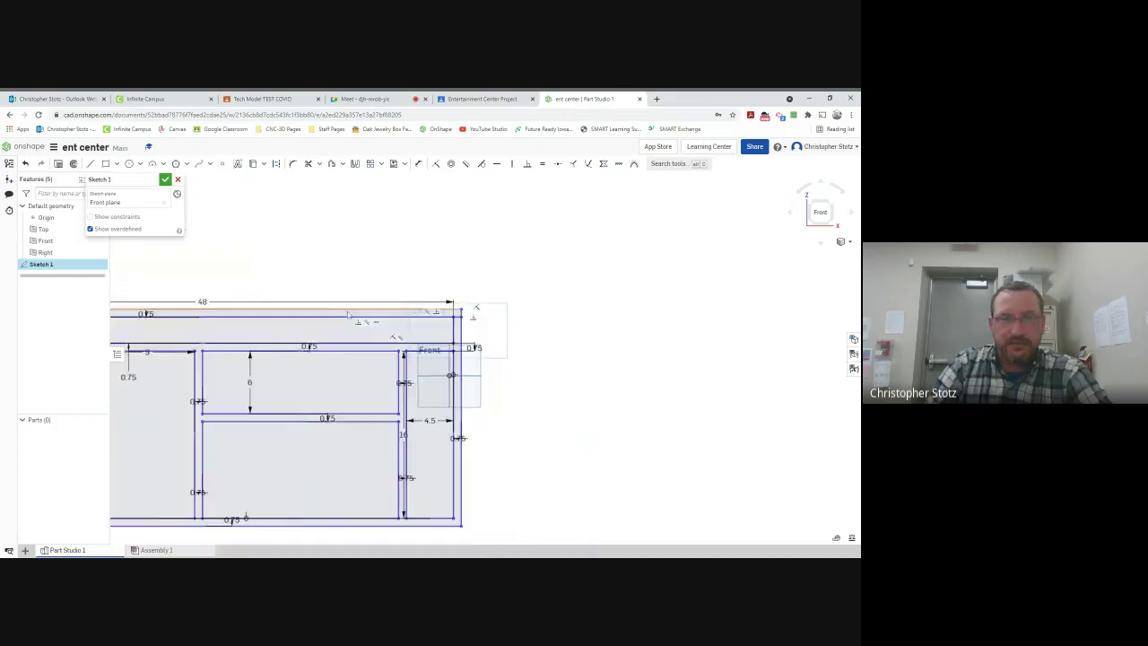
{"action": "scroll", "coordinate": [255, 356], "scroll_direction": "up", "scroll_amount": 5}
{"action": "scroll", "coordinate": [254, 356], "scroll_direction": "up", "scroll_amount": 1}
{"action": "middle_click_drag", "start_coordinate": [254, 356], "coordinate": [452, 259]}
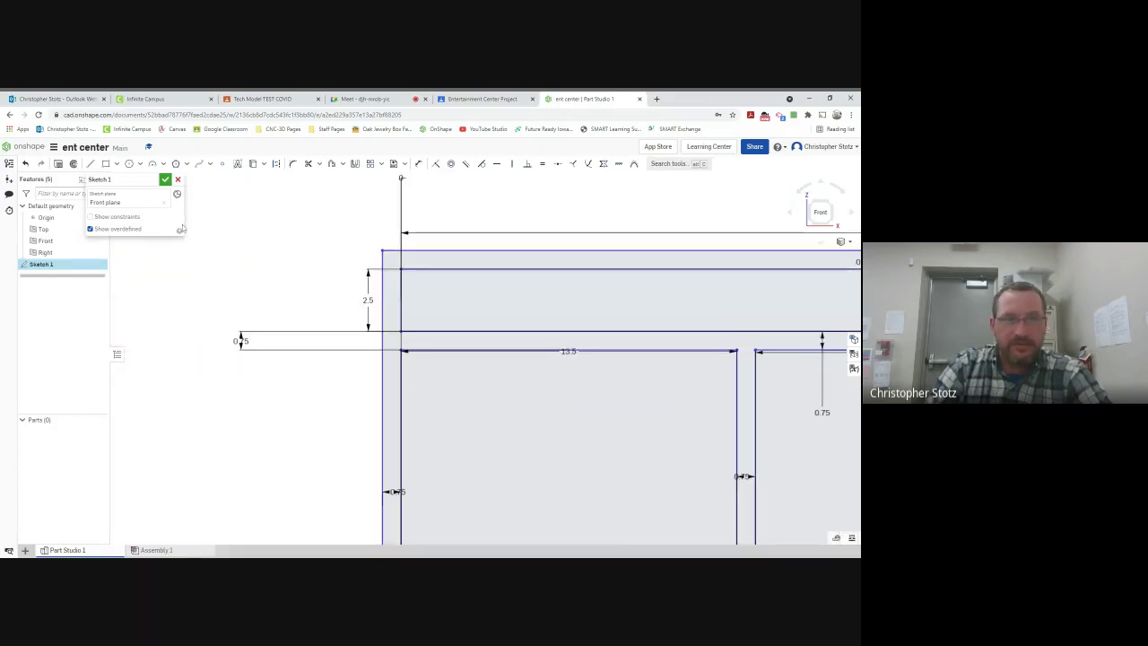
{"action": "left_click", "coordinate": [88, 163]}
{"action": "scroll", "coordinate": [213, 346], "scroll_direction": "up", "scroll_amount": 3}
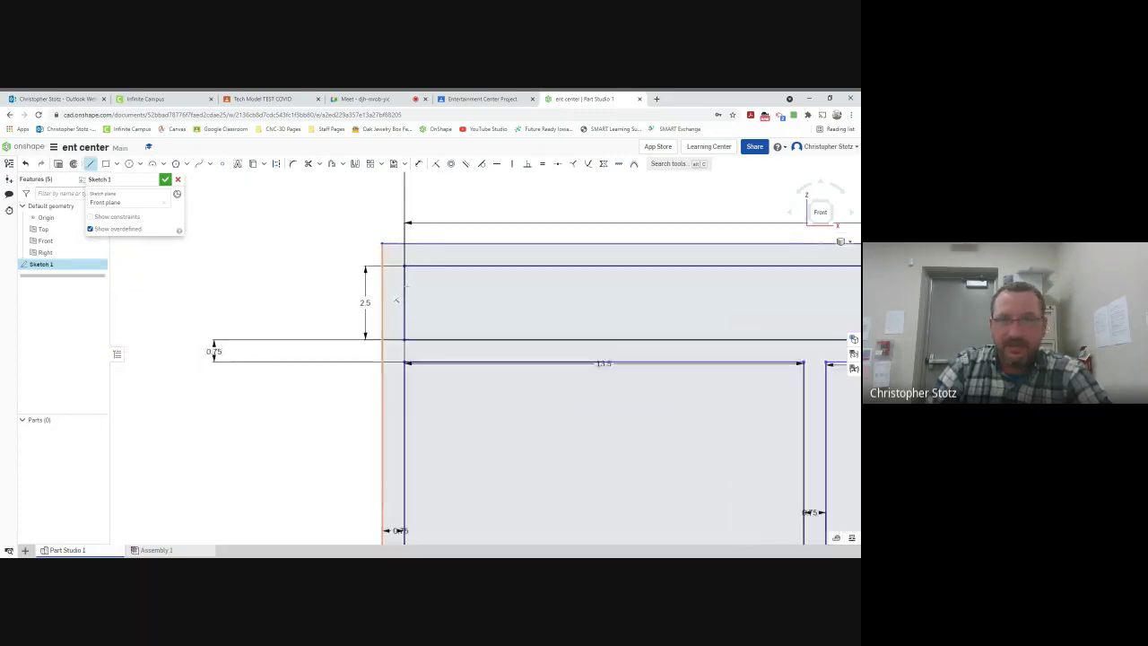
{"action": "left_click", "coordinate": [405, 244]}
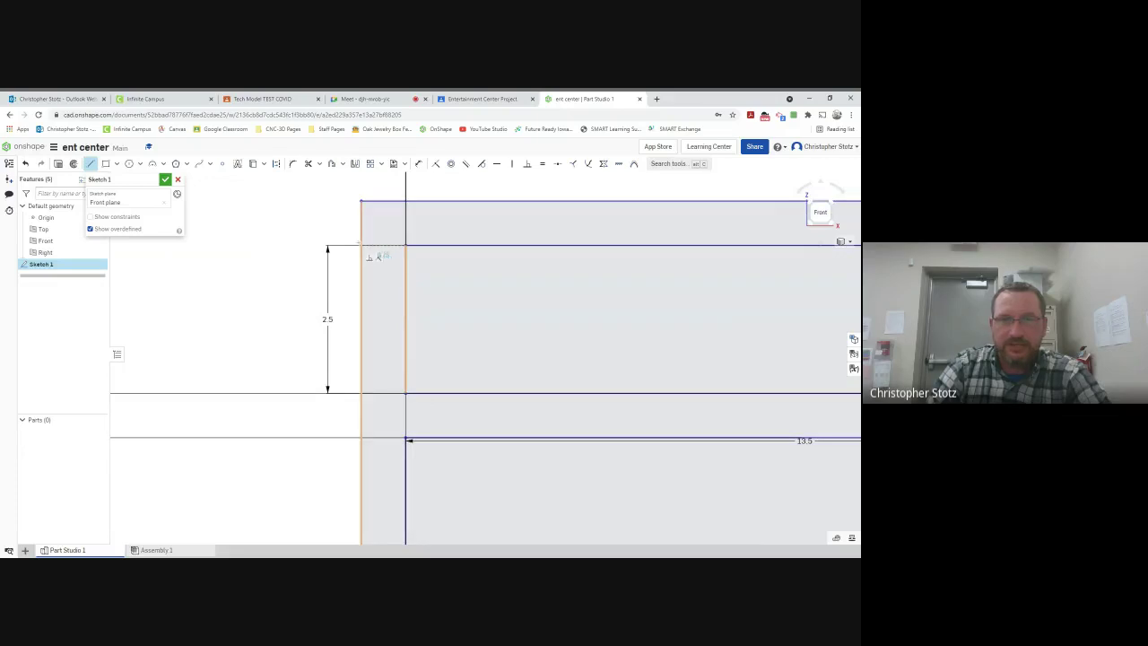
{"action": "scroll", "coordinate": [389, 294], "scroll_direction": "down", "scroll_amount": 3}
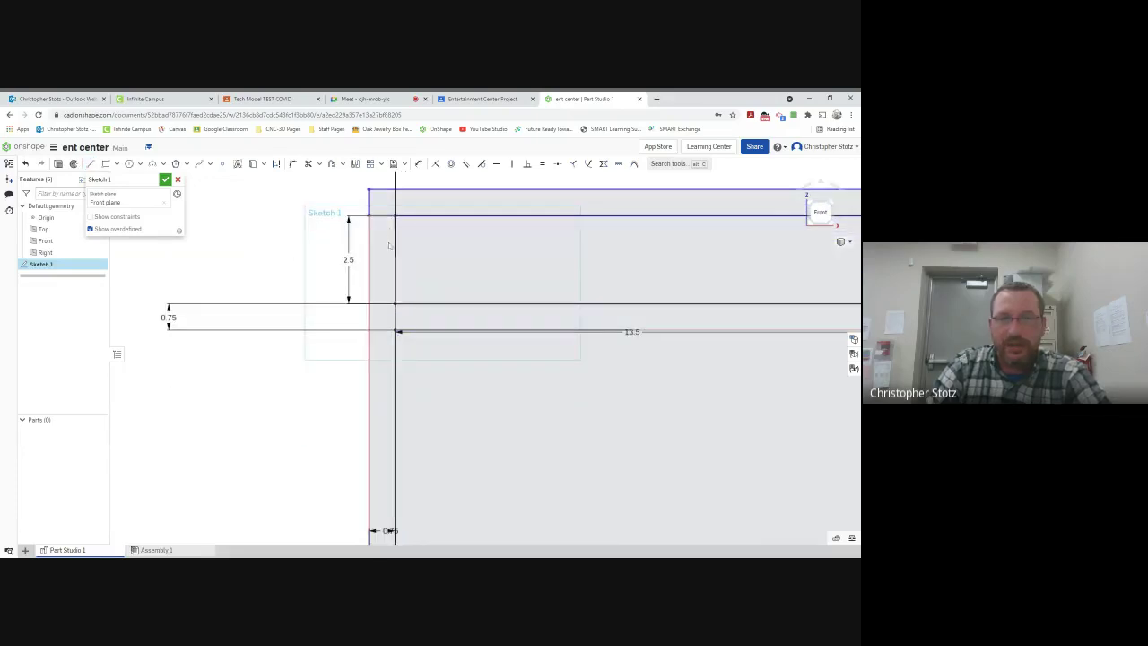
Draw a vertical line closing the gap below the strip's left end and a 0.75 line from the 13.5-wide rectangle's bottom-left corner to the outer frame
{"action": "key", "text": "l"}
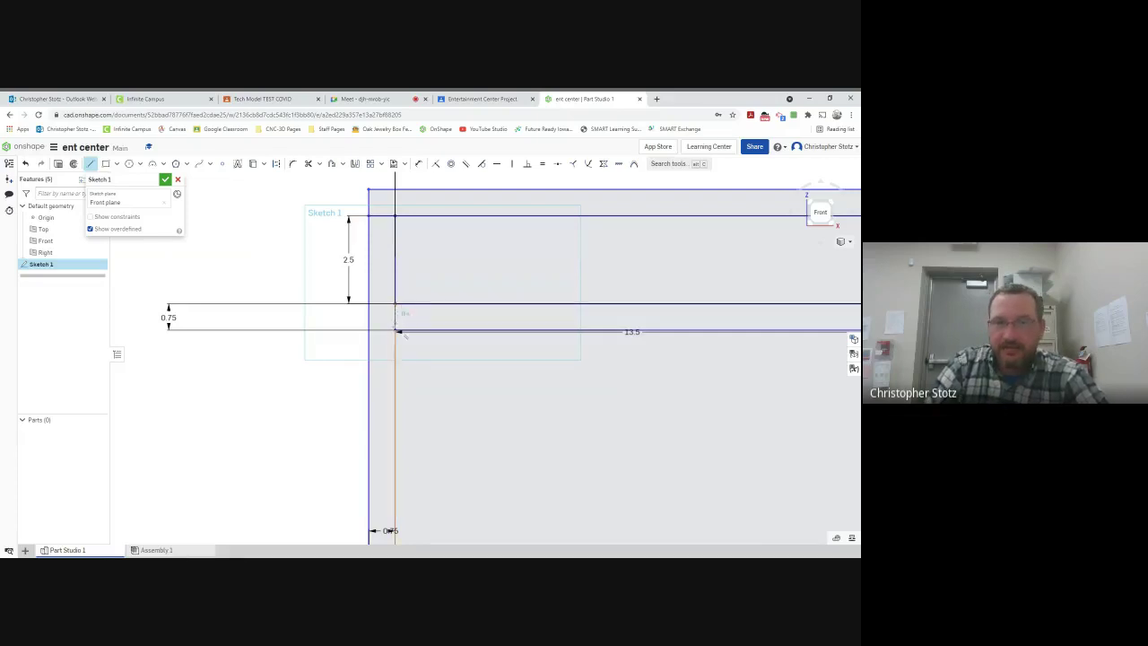
{"action": "scroll", "coordinate": [210, 325], "scroll_direction": "down", "scroll_amount": 5}
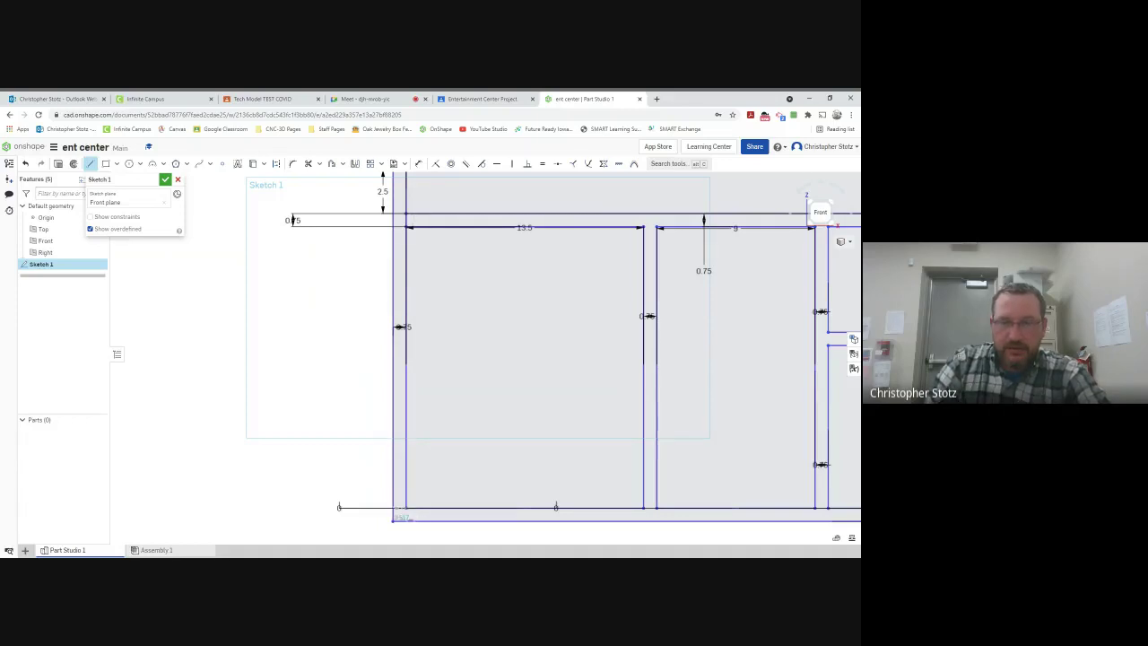
{"action": "scroll", "coordinate": [543, 464], "scroll_direction": "down", "scroll_amount": 3}
{"action": "scroll", "coordinate": [571, 470], "scroll_direction": "up", "scroll_amount": 1}
{"action": "middle_click_drag", "start_coordinate": [571, 470], "coordinate": [448, 461]}
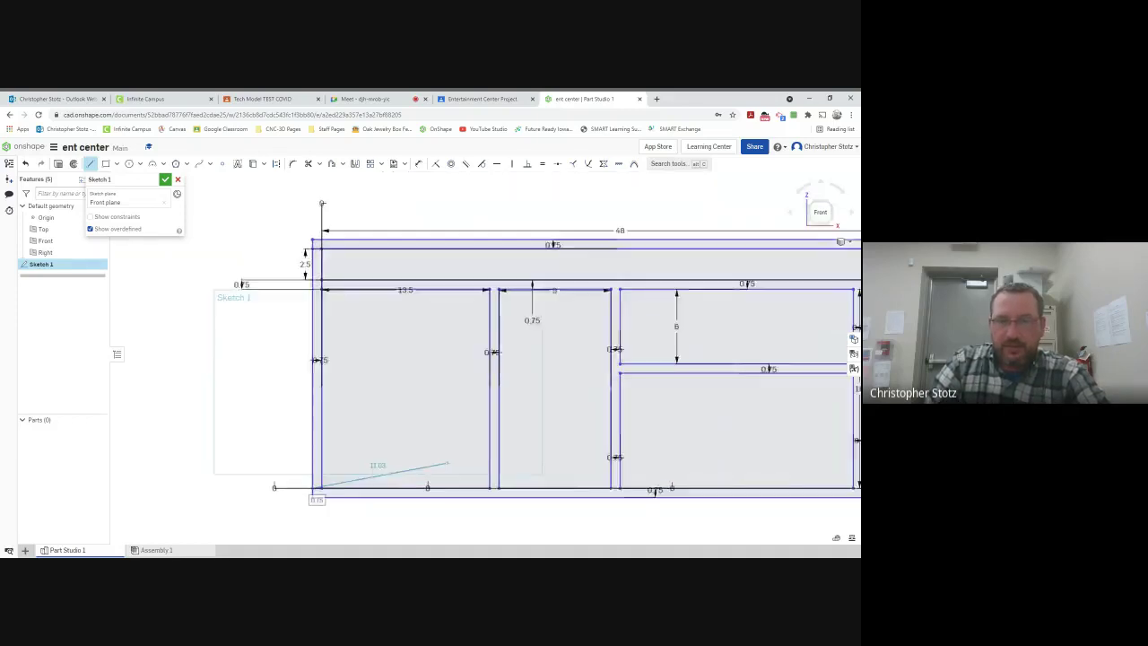
{"action": "scroll", "coordinate": [440, 460], "scroll_direction": "down", "scroll_amount": 1}
{"action": "key", "text": "Escape"}
Draw a line across the bottom of the gap between the 13.5-wide and 9-wide rectangles
{"action": "key", "text": "l"}
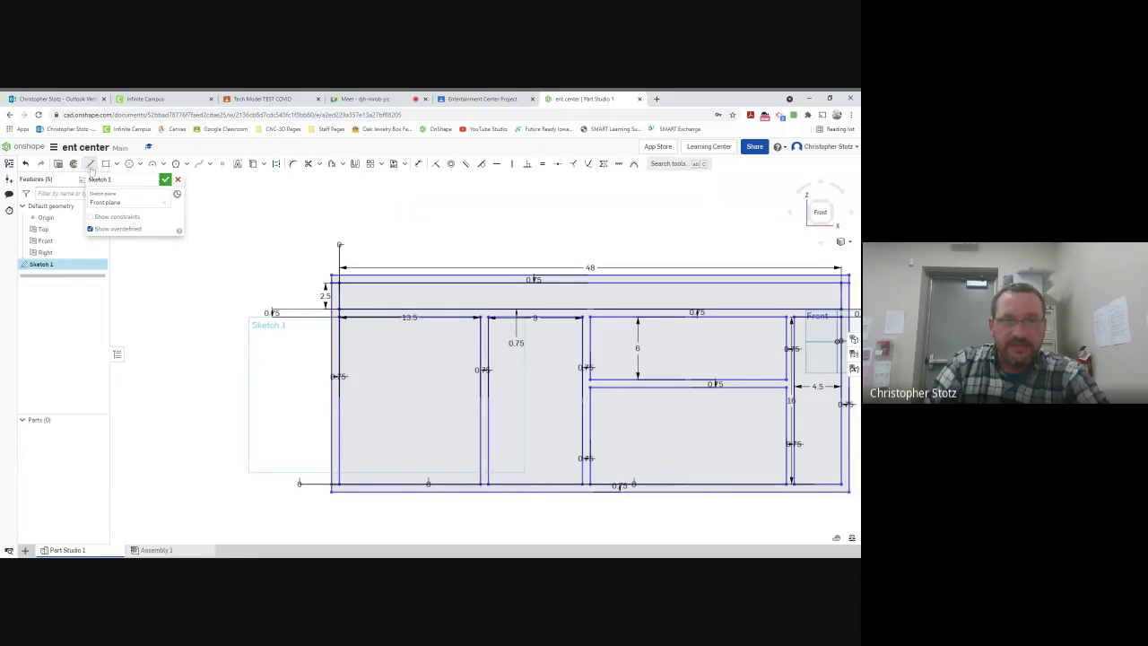
{"action": "scroll", "coordinate": [475, 484], "scroll_direction": "up", "scroll_amount": 10}
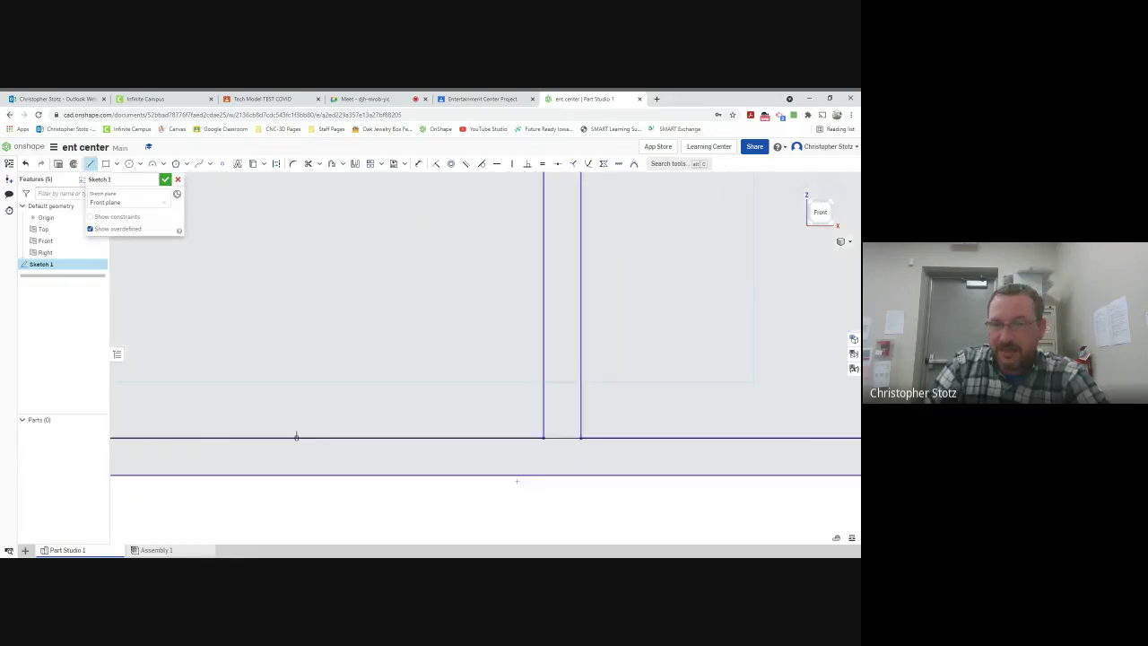
{"action": "left_click", "coordinate": [543, 438]}
{"action": "left_click", "coordinate": [581, 437]}
{"action": "key", "text": "Escape"}
Draw a 0.75 line across the bottom of the gap between the 9-wide rectangle and the large lower rectangle beside it
{"action": "scroll", "coordinate": [707, 436], "scroll_direction": "down", "scroll_amount": 2}
{"action": "scroll", "coordinate": [706, 436], "scroll_direction": "down", "scroll_amount": 1}
{"action": "middle_click_drag", "start_coordinate": [805, 422], "coordinate": [376, 382]}
{"action": "key", "text": "l"}
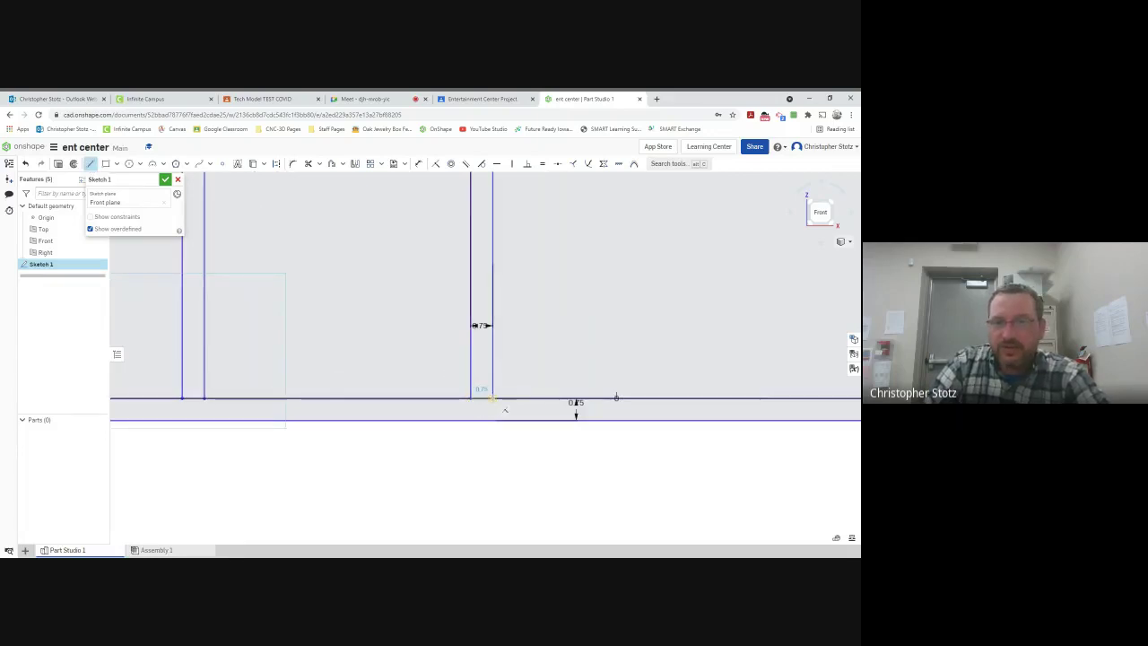
{"action": "scroll", "coordinate": [551, 387], "scroll_direction": "down", "scroll_amount": 2}
{"action": "scroll", "coordinate": [563, 398], "scroll_direction": "down", "scroll_amount": 3}
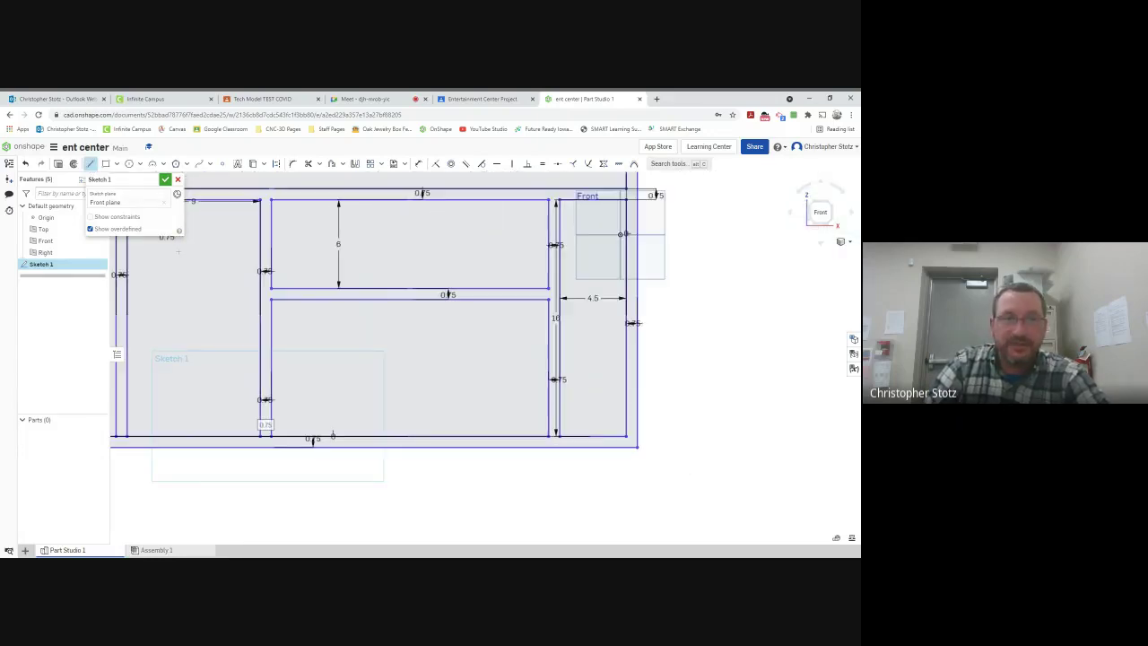
Draw lines closing the bottom of the gap beside the 4.5-wide rectangle and joining its bottom-right corner to the outer frame's right edge
{"action": "scroll", "coordinate": [564, 439], "scroll_direction": "up", "scroll_amount": 5}
{"action": "scroll", "coordinate": [564, 438], "scroll_direction": "up", "scroll_amount": 1}
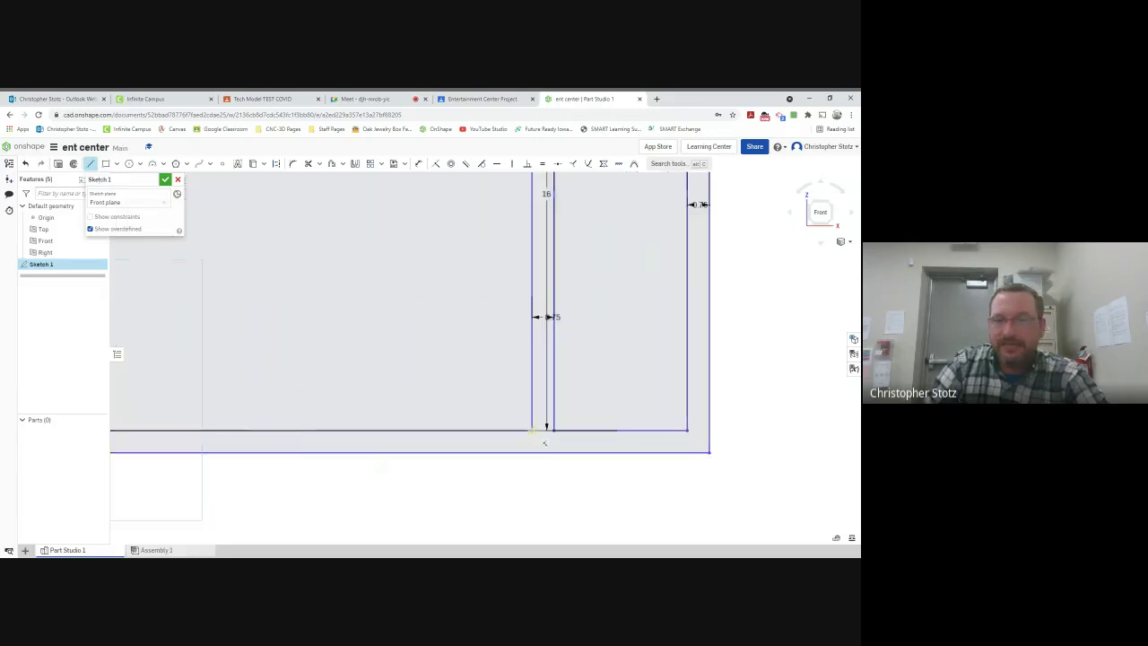
{"action": "scroll", "coordinate": [566, 443], "scroll_direction": "down", "scroll_amount": 3}
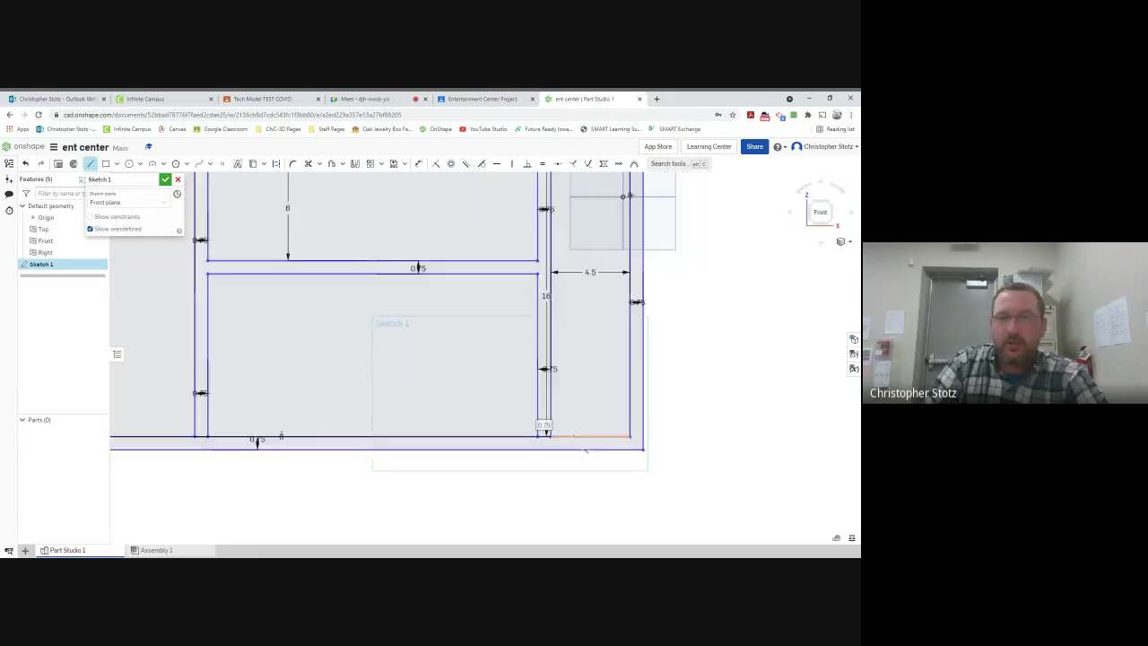
{"action": "scroll", "coordinate": [609, 462], "scroll_direction": "up", "scroll_amount": 3}
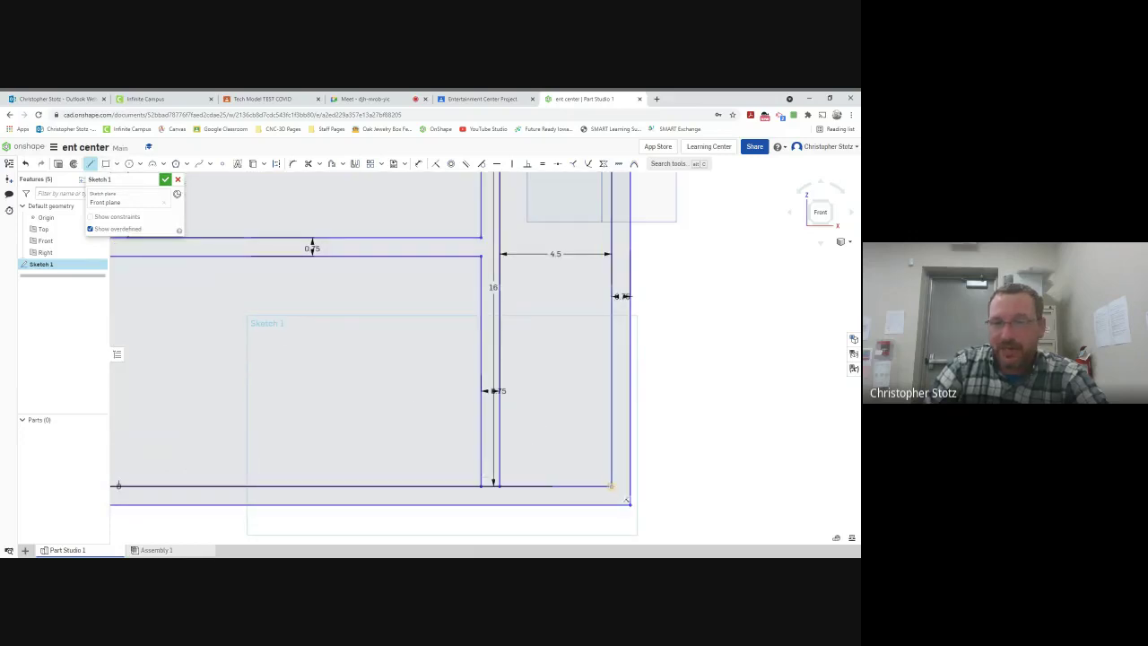
{"action": "scroll", "coordinate": [639, 500], "scroll_direction": "down", "scroll_amount": 5}
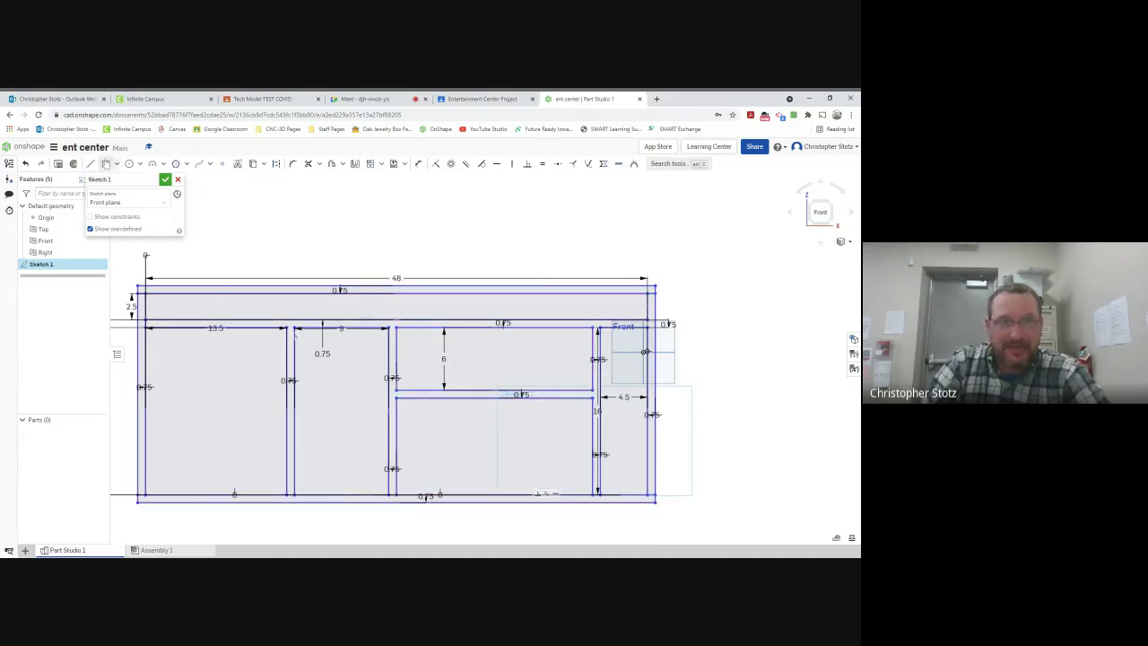
Draw 0.75 vertical lines closing both ends of the horizontal gap between the 6-high rectangle and the rectangle below it
{"action": "left_click", "coordinate": [90, 163]}
{"action": "scroll", "coordinate": [447, 391], "scroll_direction": "up", "scroll_amount": 3}
{"action": "left_click", "coordinate": [346, 390]}
{"action": "left_click", "coordinate": [346, 406]}
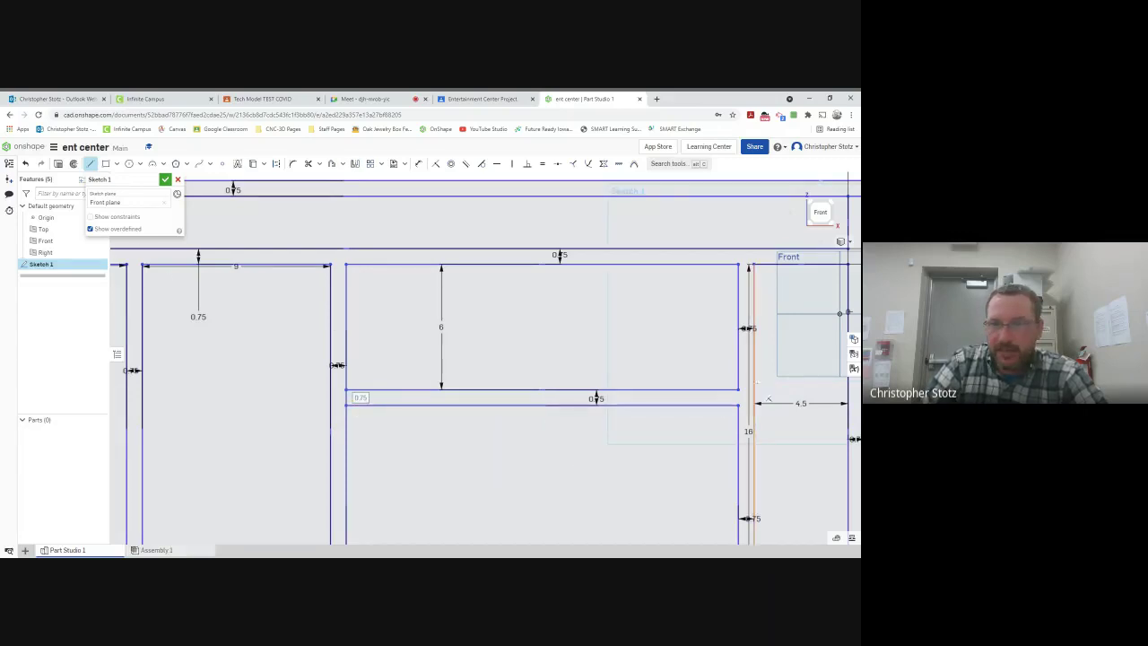
{"action": "left_click", "coordinate": [738, 405]}
{"action": "left_click", "coordinate": [738, 390]}
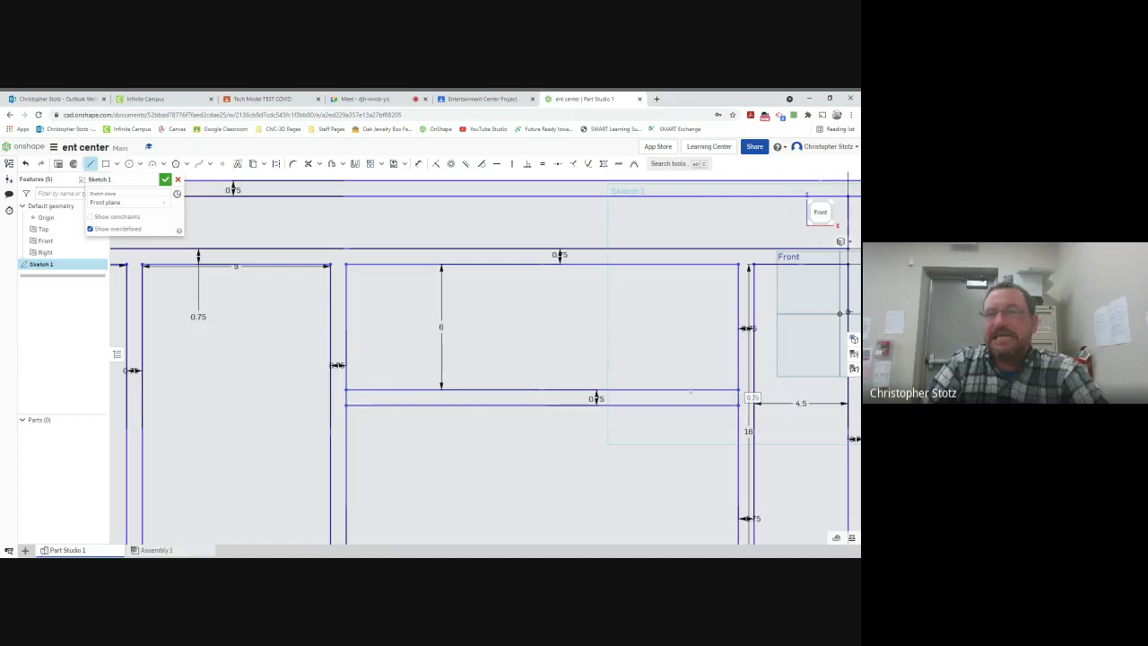
Draw a 0.75 line across the top of the gap between the 6-high rectangle and the 4.5-wide rectangle
{"action": "left_click", "coordinate": [738, 264]}
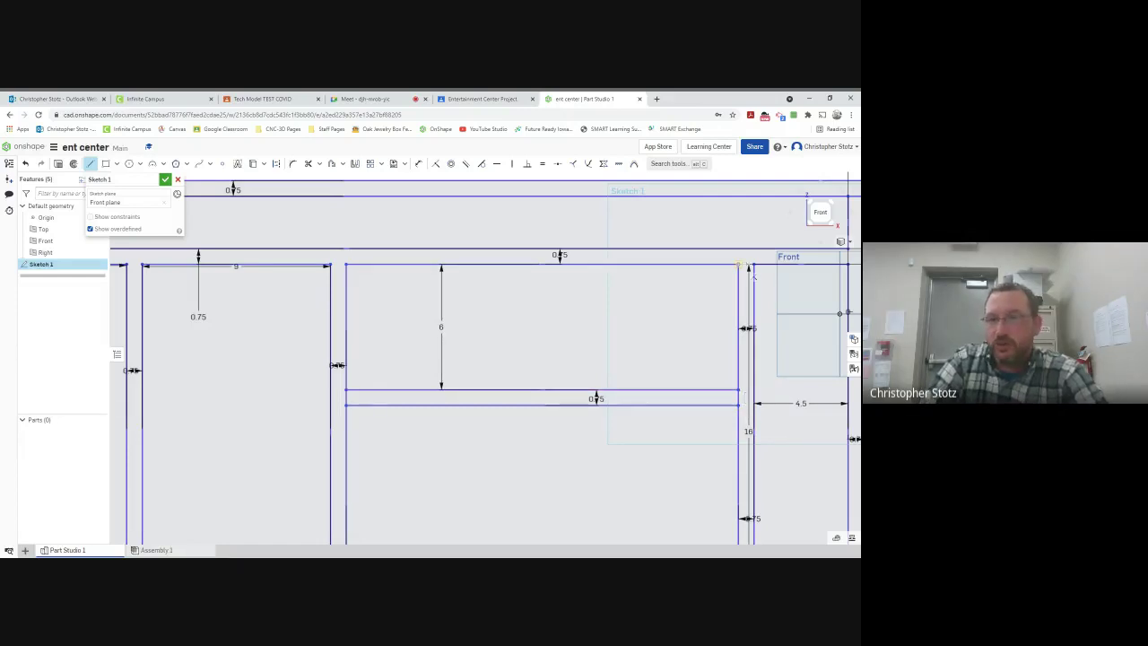
{"action": "left_click", "coordinate": [754, 264]}
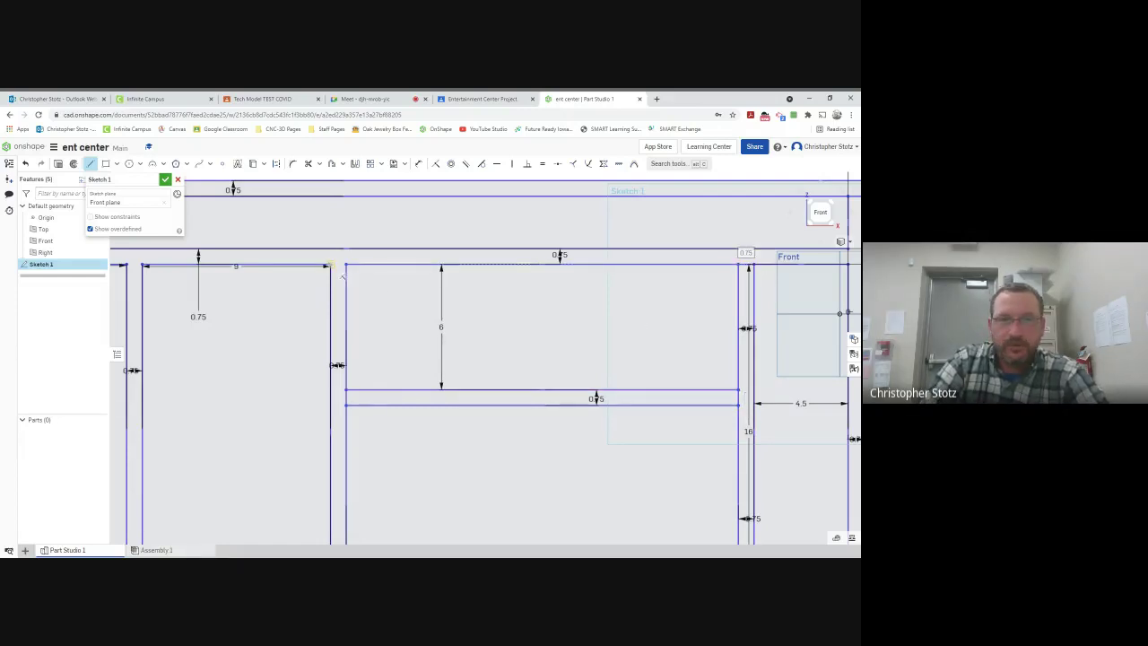
Draw 0.75 lines closing the tops of the gaps beside the 9-wide rectangle and the right end of the gap below the 2.5-high rectangle
{"action": "left_click", "coordinate": [330, 264]}
{"action": "left_click", "coordinate": [330, 248]}
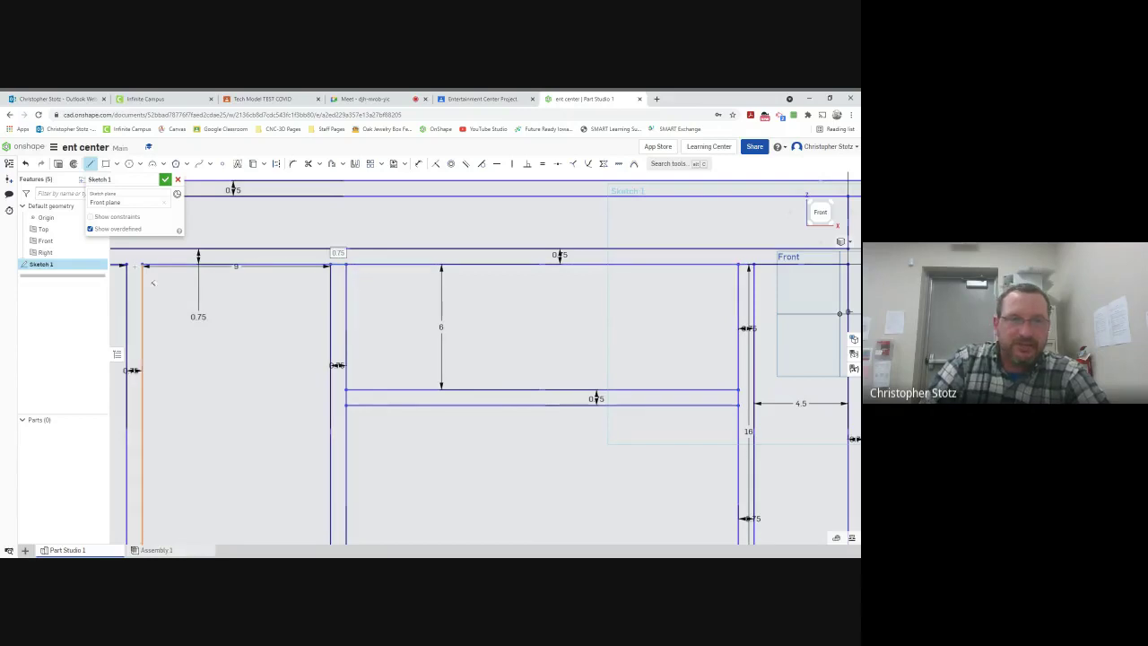
{"action": "left_click", "coordinate": [126, 263]}
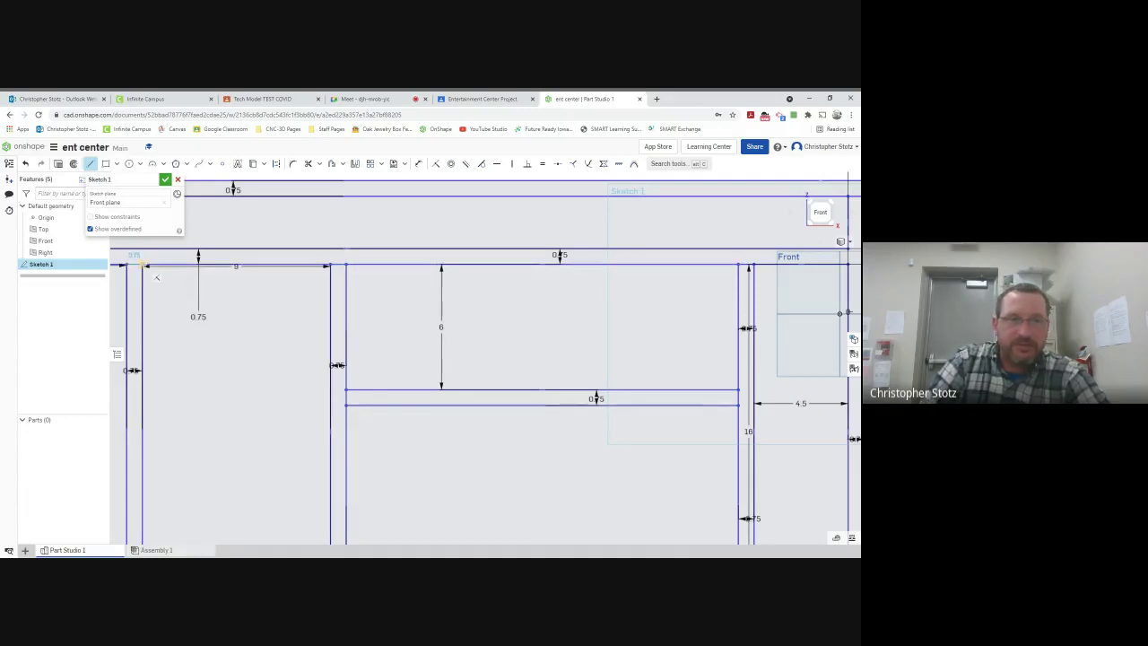
{"action": "scroll", "coordinate": [235, 307], "scroll_direction": "down", "scroll_amount": 4}
{"action": "scroll", "coordinate": [453, 278], "scroll_direction": "up", "scroll_amount": 4}
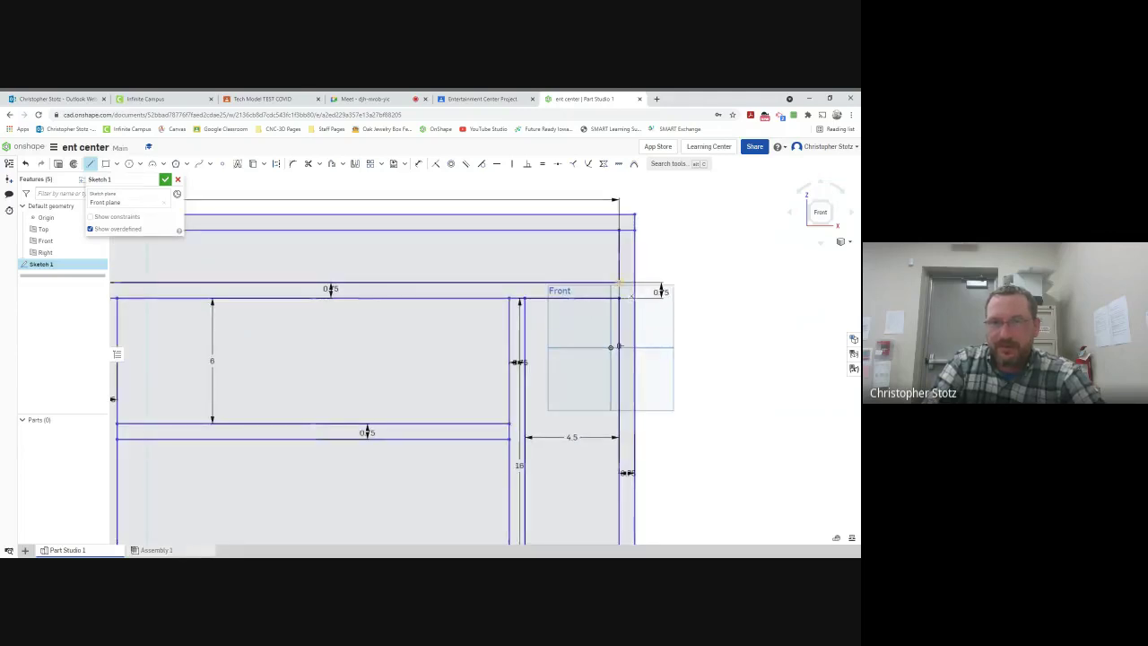
{"action": "scroll", "coordinate": [542, 404], "scroll_direction": "down", "scroll_amount": 2}
{"action": "scroll", "coordinate": [538, 412], "scroll_direction": "down", "scroll_amount": 2}
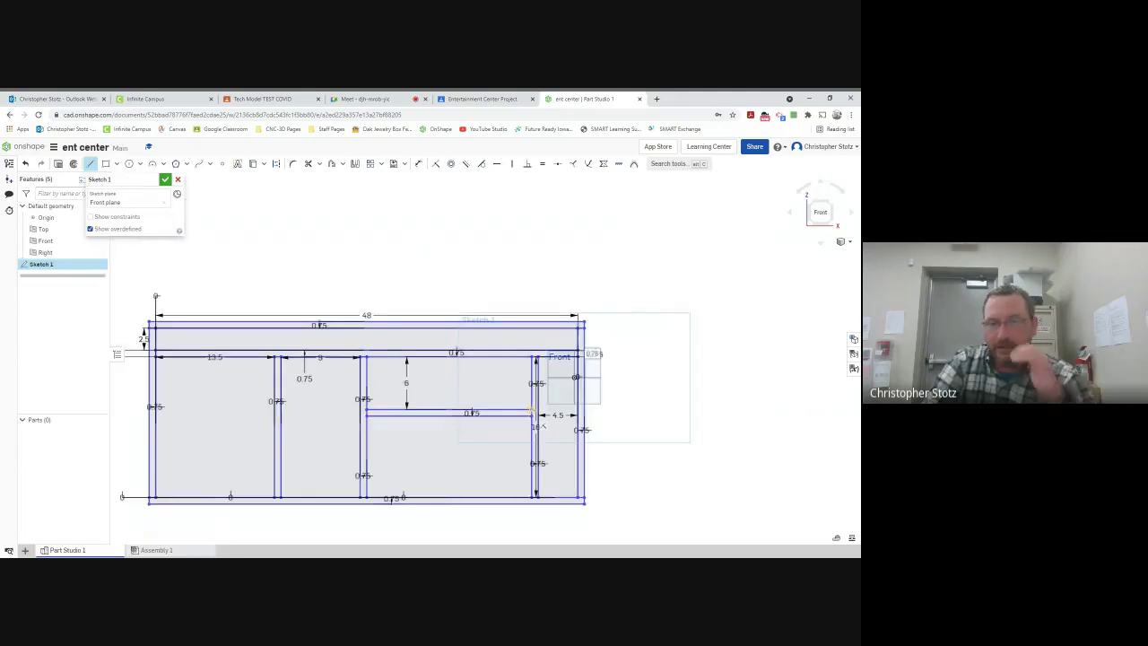
{"action": "scroll", "coordinate": [425, 375], "scroll_direction": "up", "scroll_amount": 1}
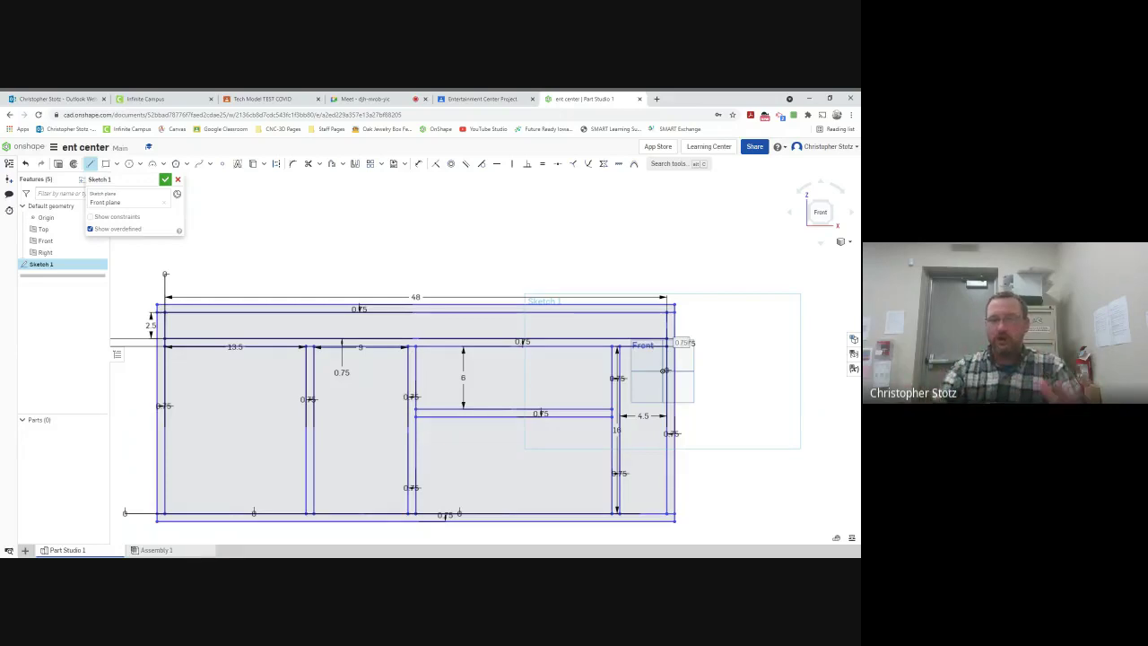
{"action": "scroll", "coordinate": [372, 425], "scroll_direction": "up", "scroll_amount": 5}
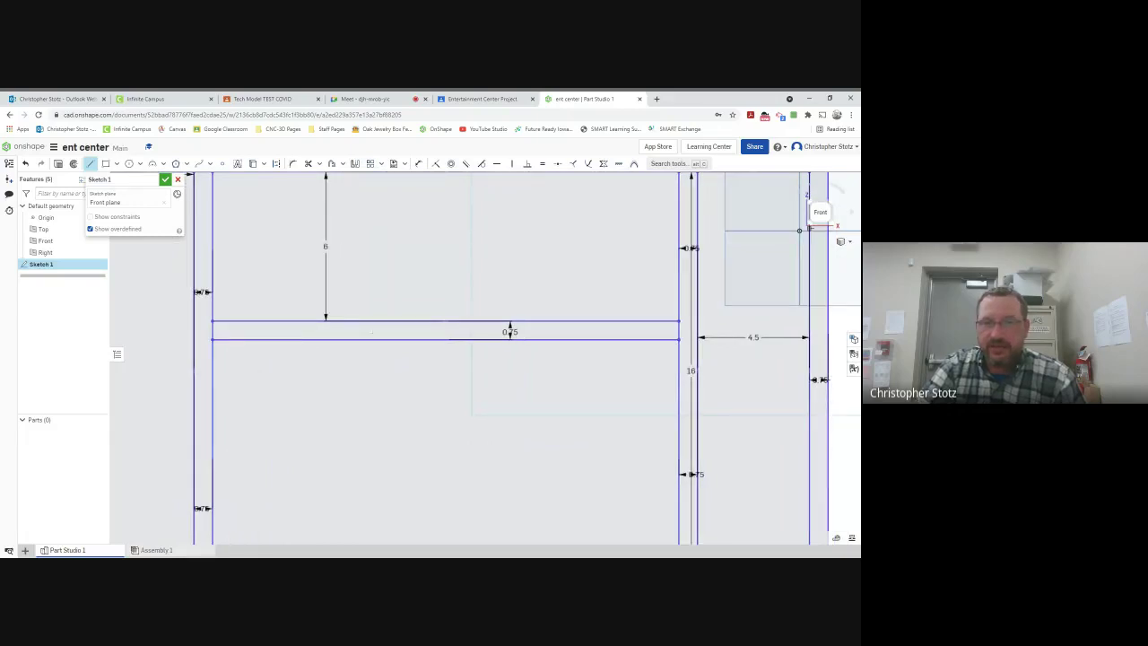
{"action": "scroll", "coordinate": [499, 335], "scroll_direction": "up", "scroll_amount": 1}
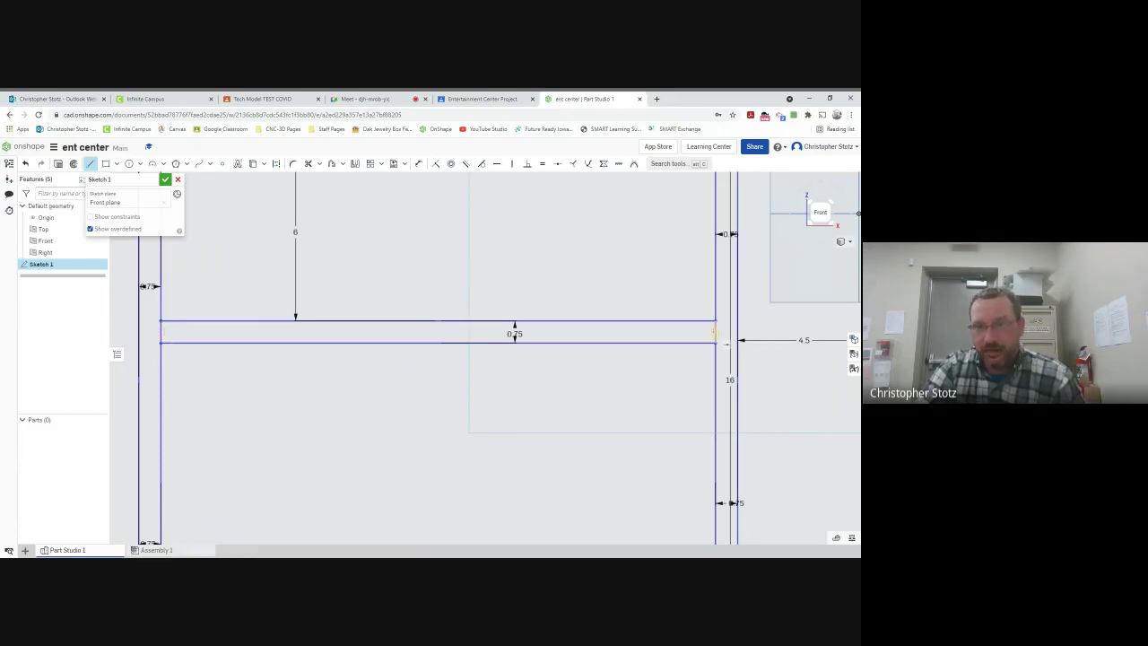
{"action": "key", "text": "f"}
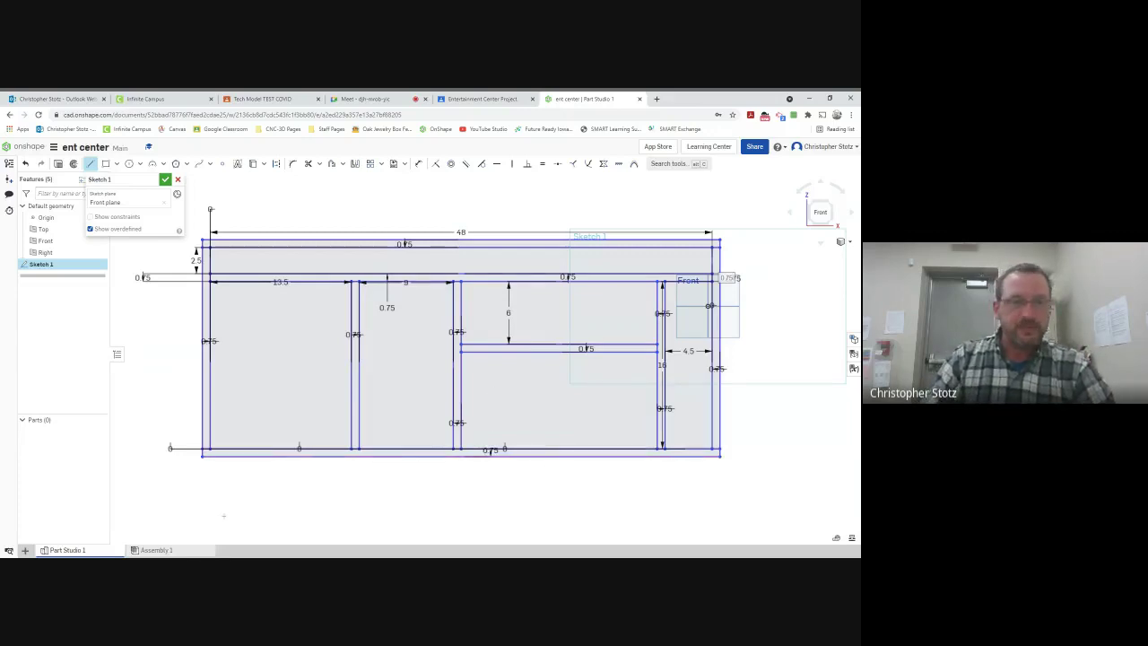
Create a second Part Studio and start a sketch on its Front plane
{"action": "left_click", "coordinate": [25, 550]}
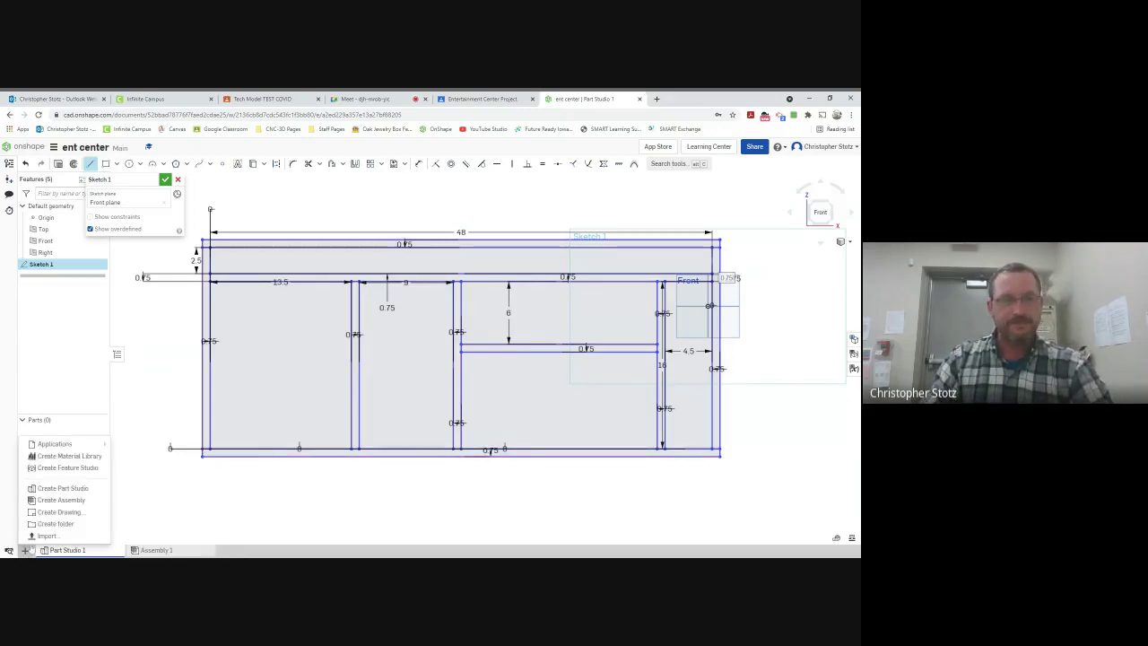
{"action": "left_click", "coordinate": [51, 491]}
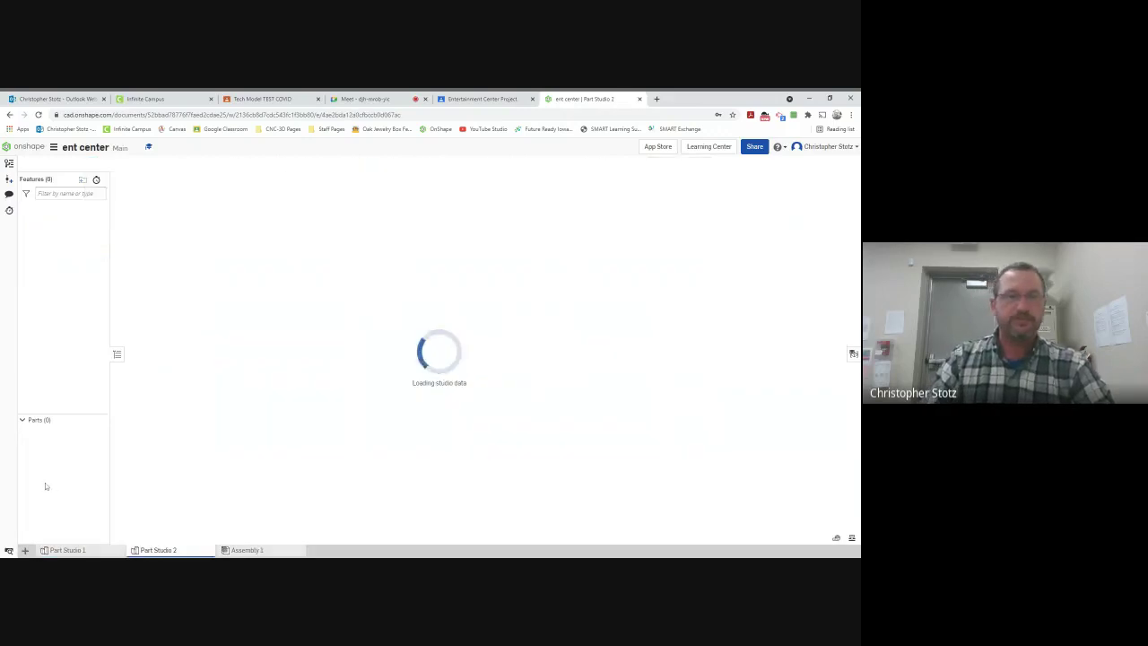
{"action": "left_click", "coordinate": [73, 164]}
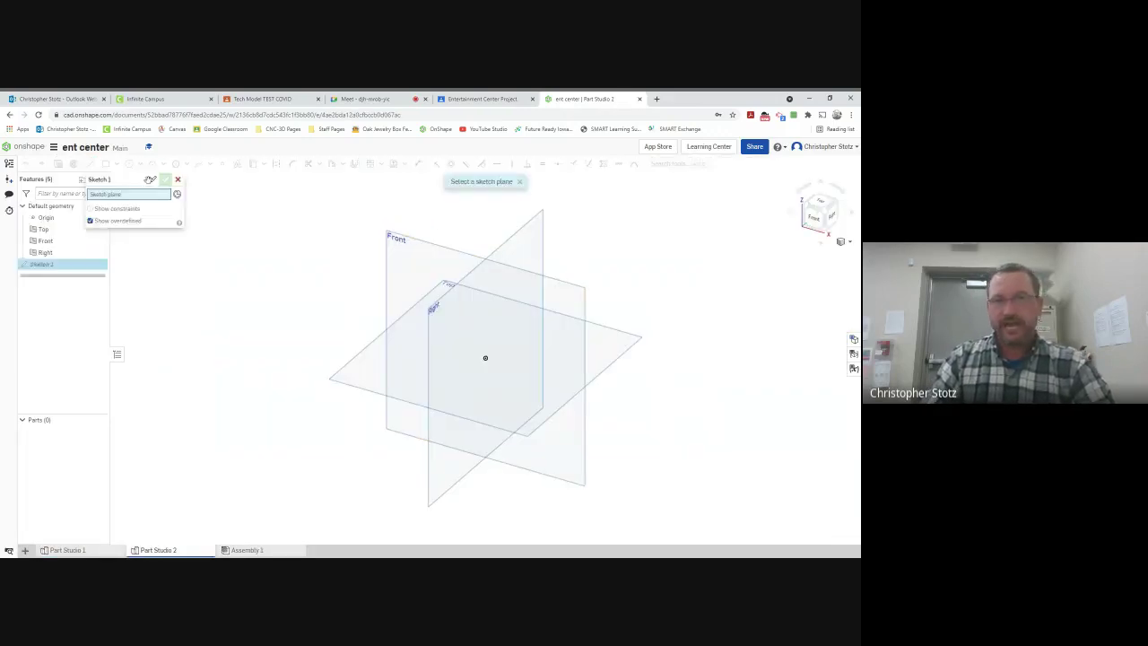
{"action": "left_click", "coordinate": [415, 249]}
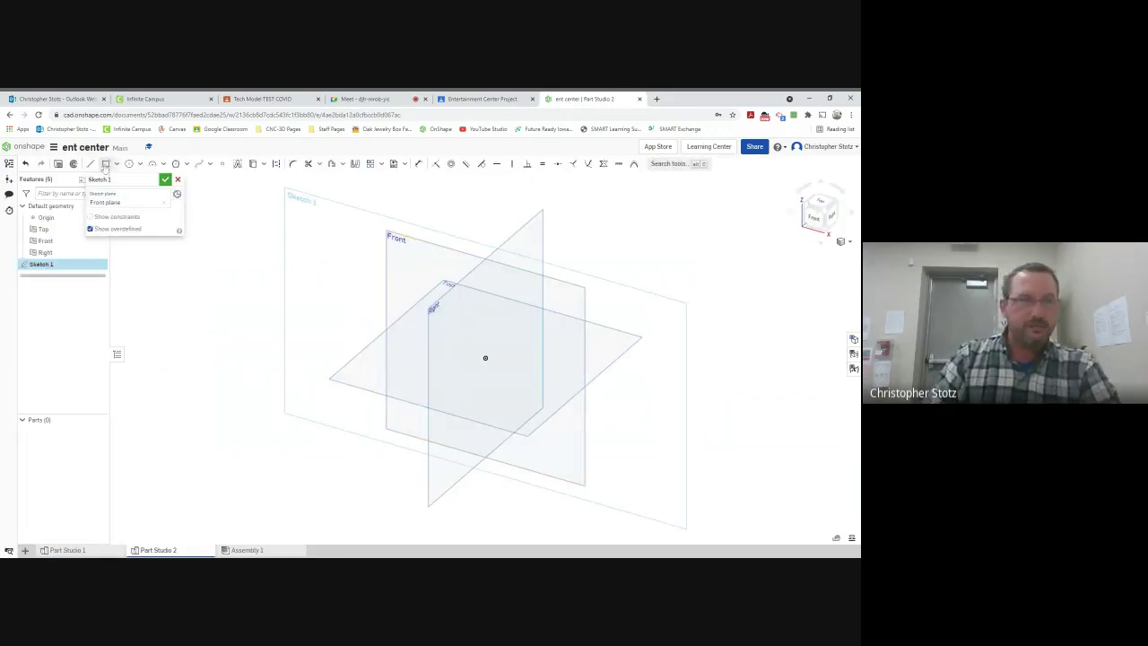
Sketch a corner rectangle with its lower-left corner on the origin
{"action": "left_click", "coordinate": [105, 164]}
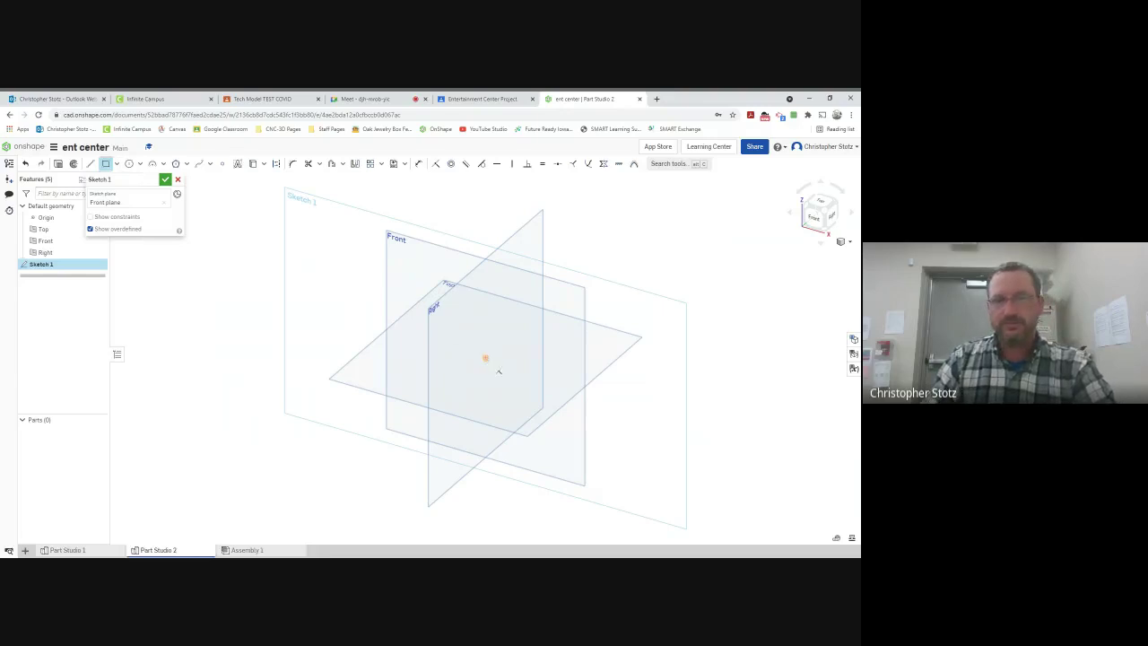
{"action": "left_click", "coordinate": [485, 358]}
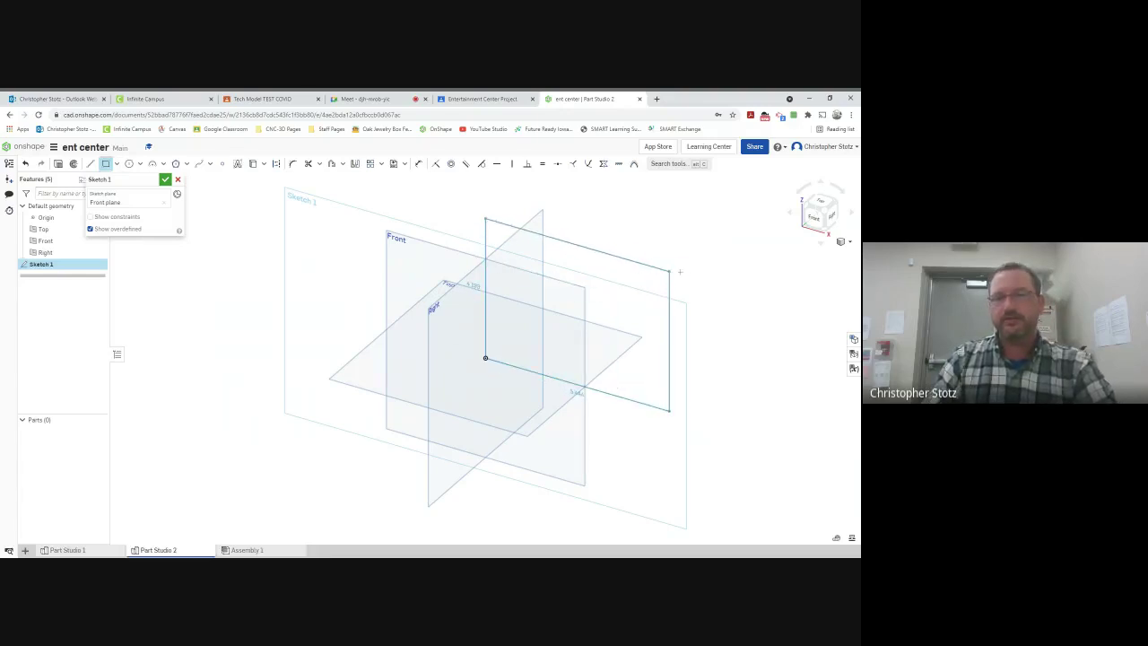
{"action": "left_click", "coordinate": [687, 270]}
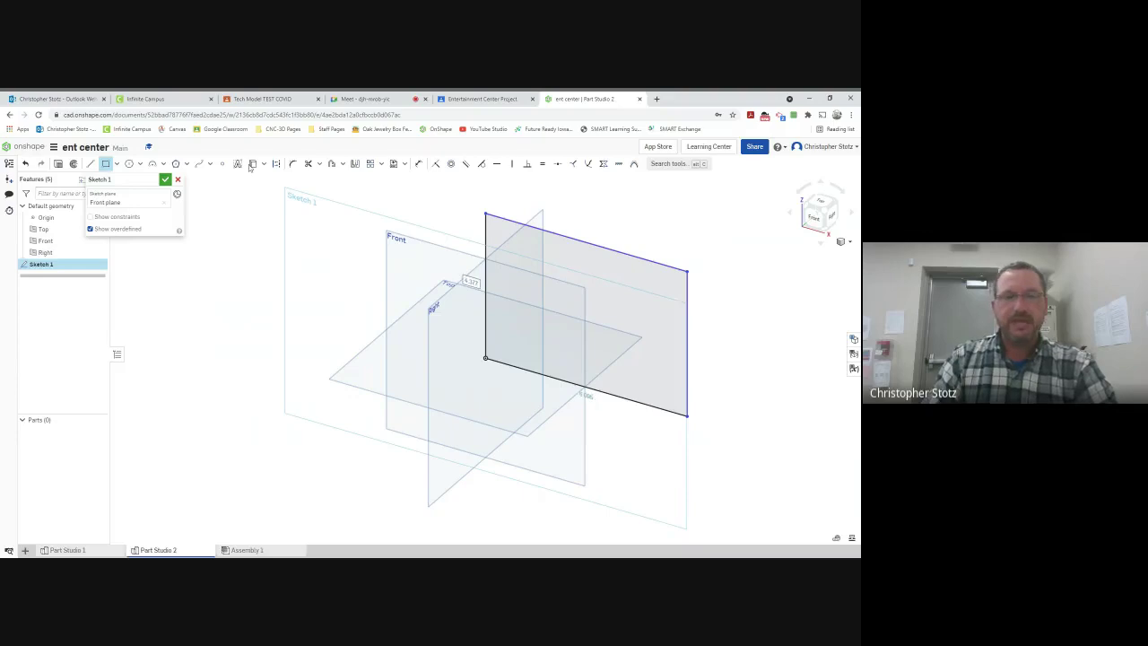
Return to Part Studio 1 and dimension the overall width of the outer frame above its top edge
{"action": "left_click", "coordinate": [73, 554]}
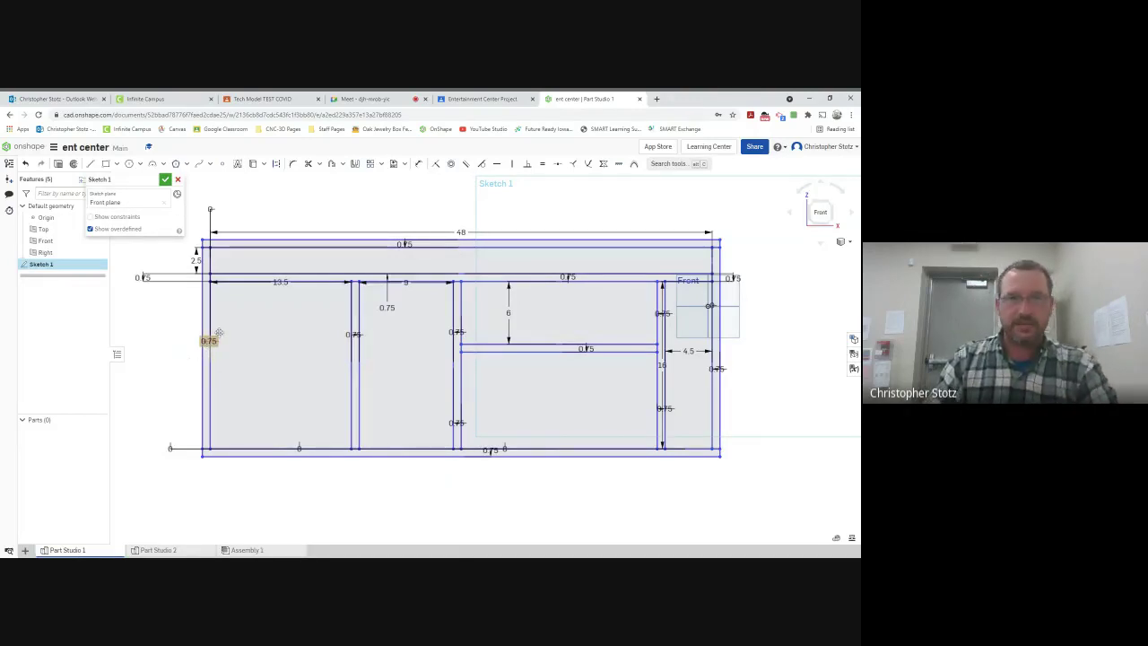
{"action": "left_click", "coordinate": [418, 163]}
{"action": "scroll", "coordinate": [661, 254], "scroll_direction": "up", "scroll_amount": 10}
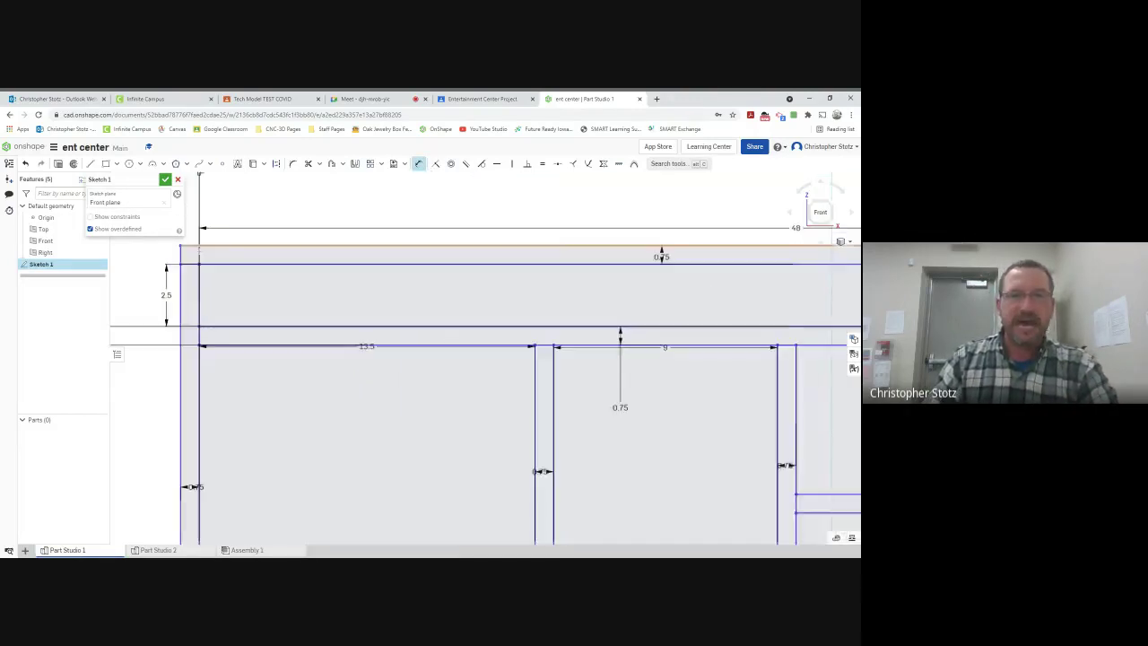
{"action": "scroll", "coordinate": [314, 291], "scroll_direction": "down", "scroll_amount": 10}
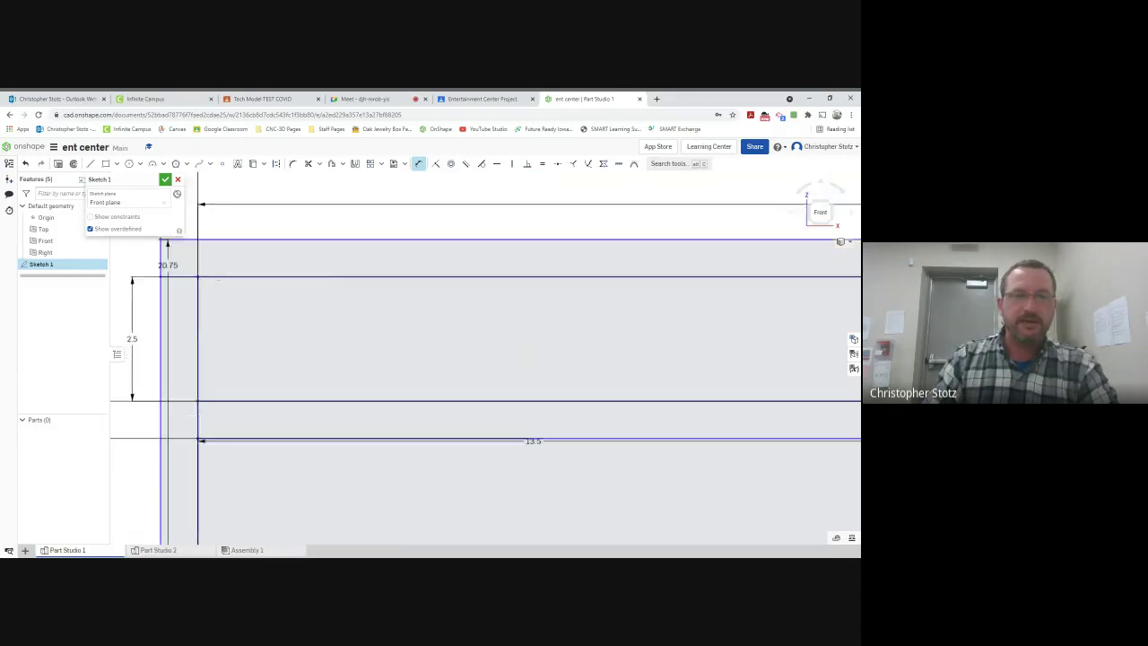
{"action": "middle_click_drag", "start_coordinate": [314, 291], "coordinate": [111, 296]}
{"action": "scroll", "coordinate": [687, 279], "scroll_direction": "up", "scroll_amount": 5}
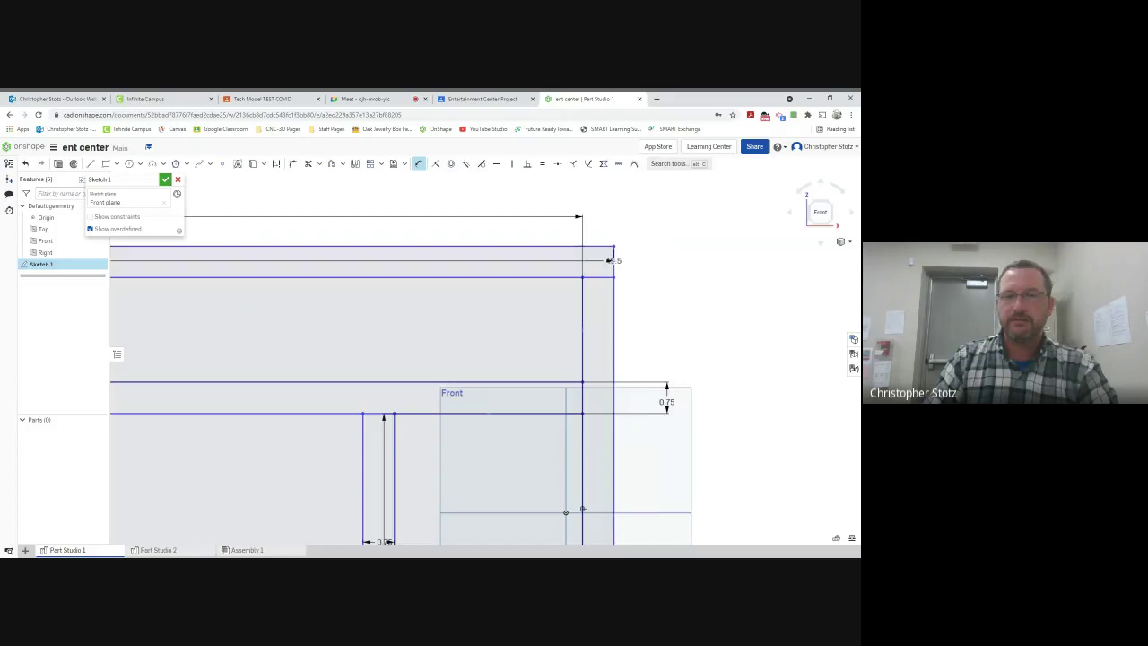
{"action": "scroll", "coordinate": [545, 283], "scroll_direction": "down", "scroll_amount": 3}
{"action": "double_click", "coordinate": [429, 204]}
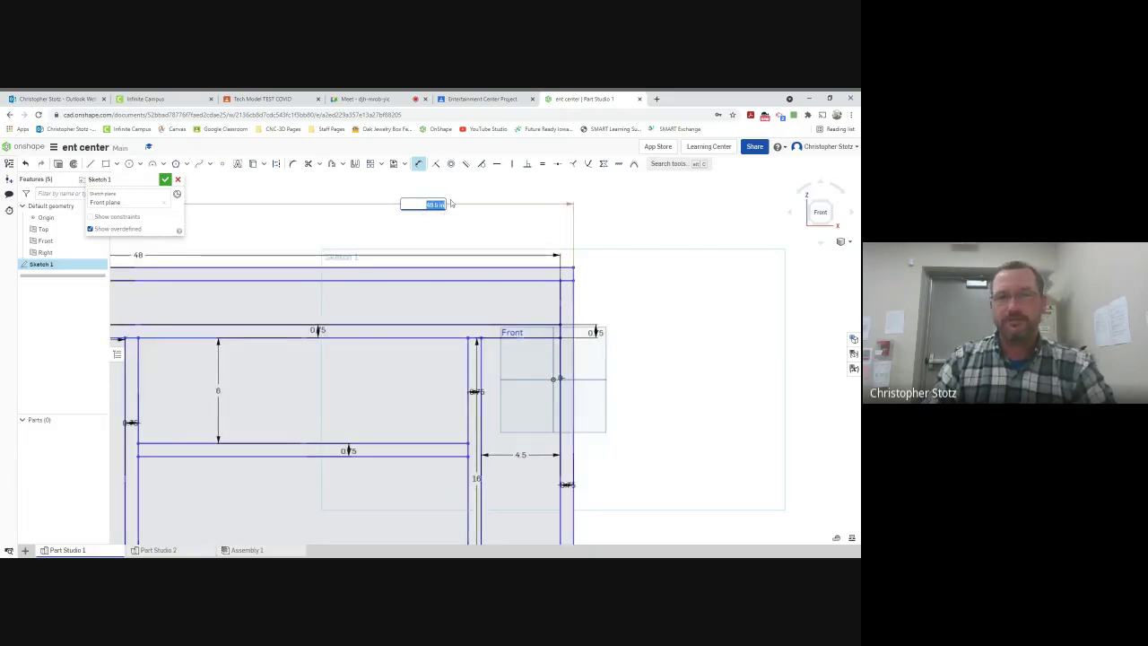
Dimension the top edge of the rectangle in Part Studio 2 to 49.5 in
{"action": "left_click", "coordinate": [156, 550]}
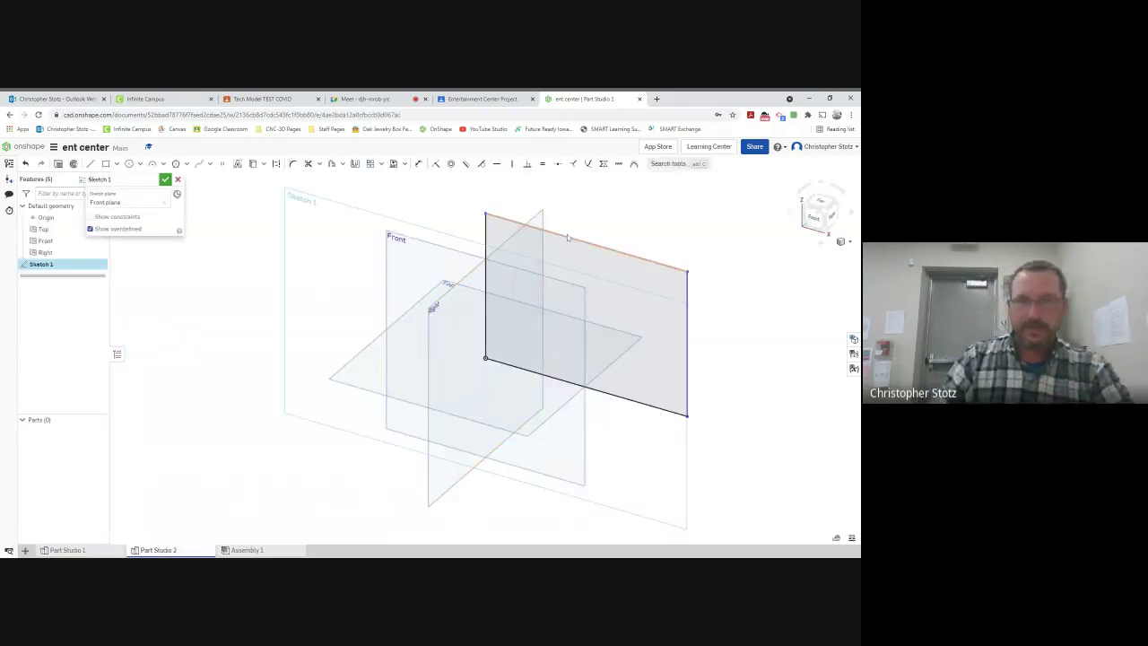
{"action": "left_click", "coordinate": [417, 164]}
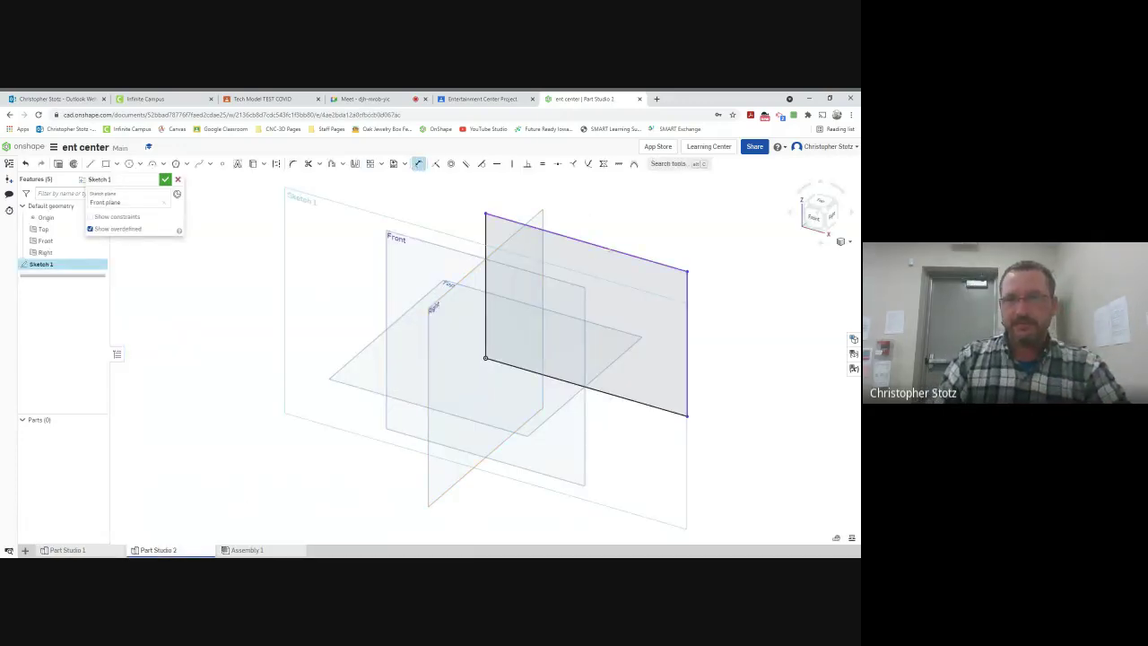
{"action": "left_click", "coordinate": [610, 250]}
{"action": "left_click", "coordinate": [623, 232]}
{"action": "type", "text": "48"}
{"action": "key", "text": "Return"}
Dimension the rectangle's left edge to 13.5 in
{"action": "scroll", "coordinate": [613, 279], "scroll_direction": "down", "scroll_amount": 8}
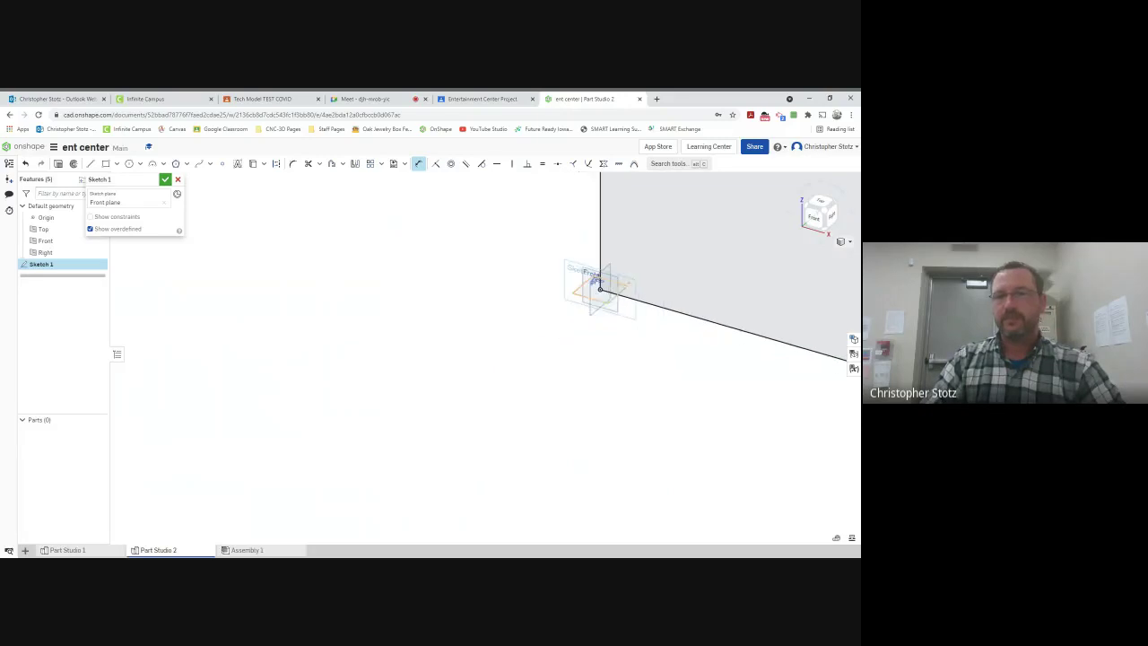
{"action": "scroll", "coordinate": [600, 285], "scroll_direction": "down", "scroll_amount": 3}
{"action": "scroll", "coordinate": [425, 291], "scroll_direction": "up", "scroll_amount": 4}
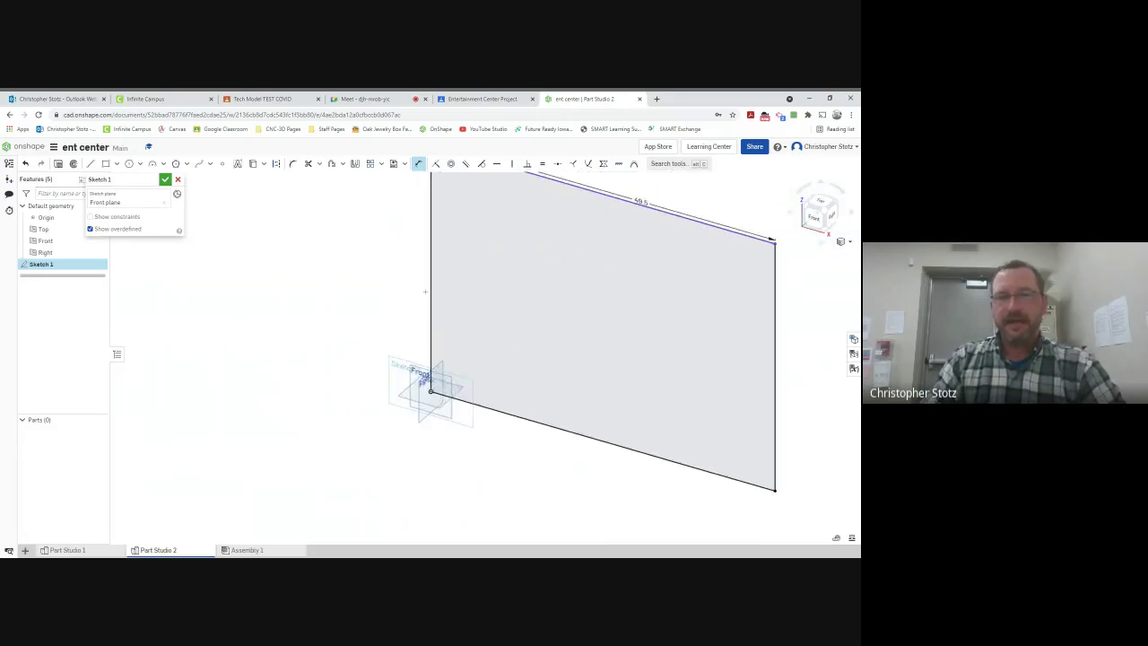
{"action": "left_click", "coordinate": [431, 291]}
{"action": "left_click", "coordinate": [414, 294]}
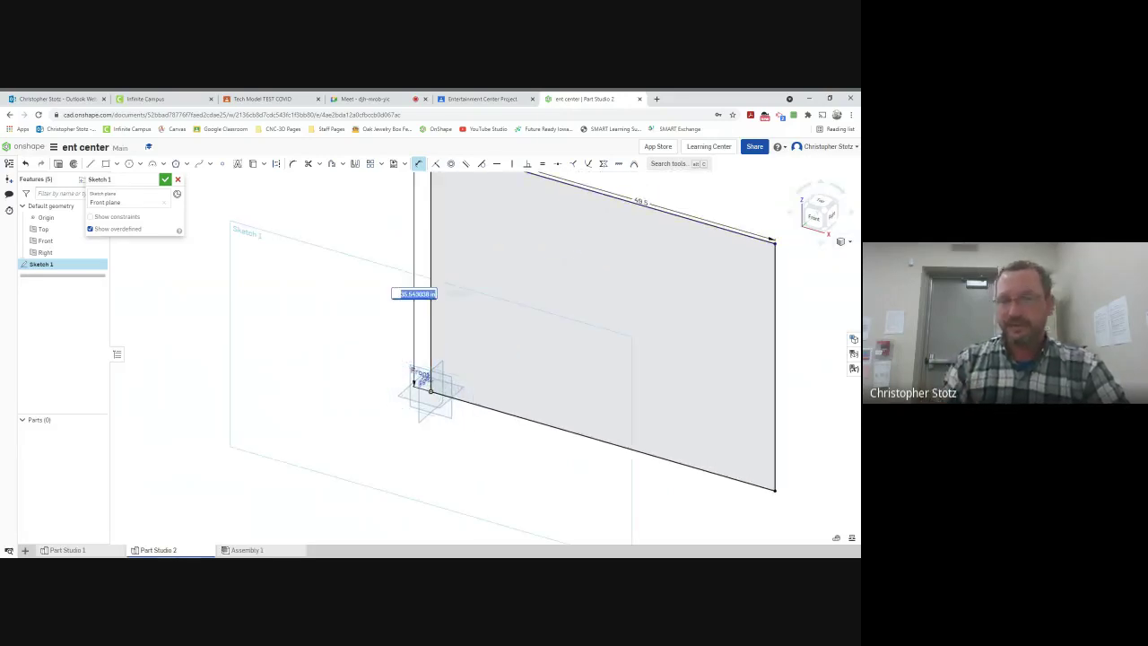
{"action": "key", "text": "BackSpace"}
{"action": "type", "text": "13.5"}
{"action": "key", "text": "Return"}
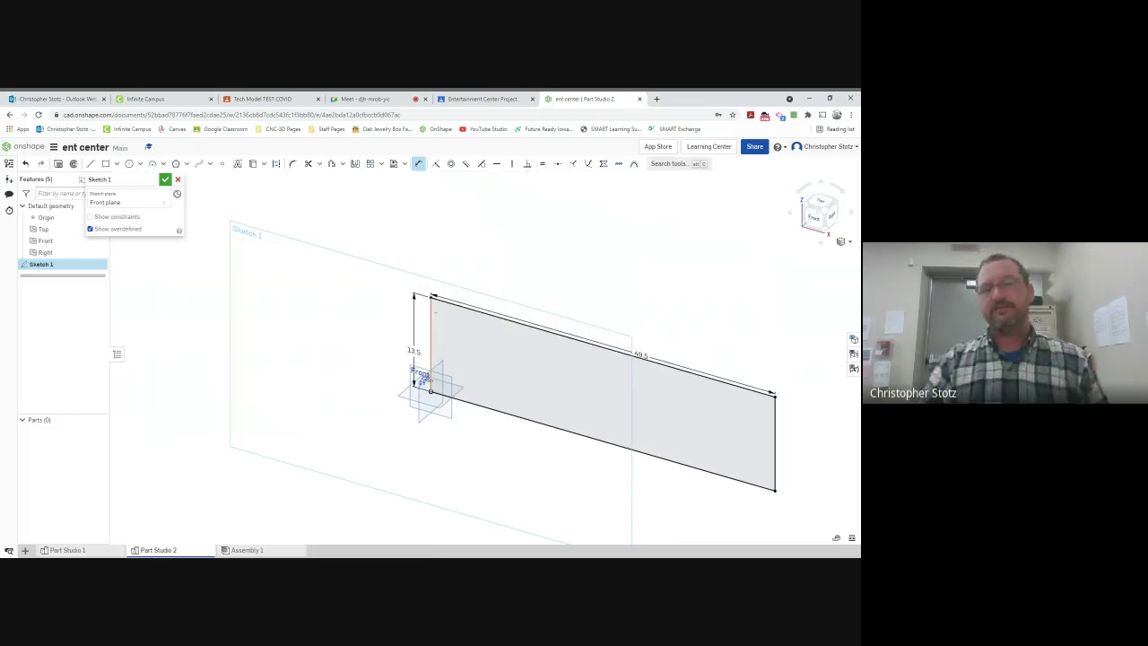
Extrude the rectangle as a new solid board with a blind depth of 0.75 in
{"action": "scroll", "coordinate": [570, 360], "scroll_direction": "up", "scroll_amount": 2}
{"action": "middle_click_drag", "start_coordinate": [571, 360], "coordinate": [432, 301]}
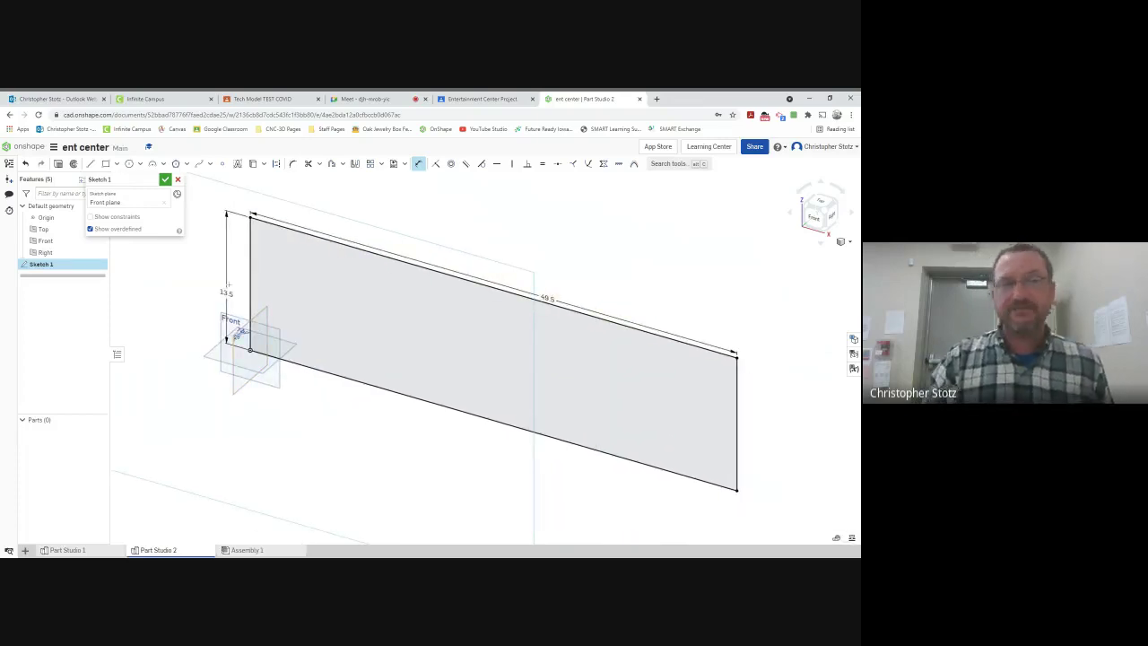
{"action": "key", "text": "shift+e"}
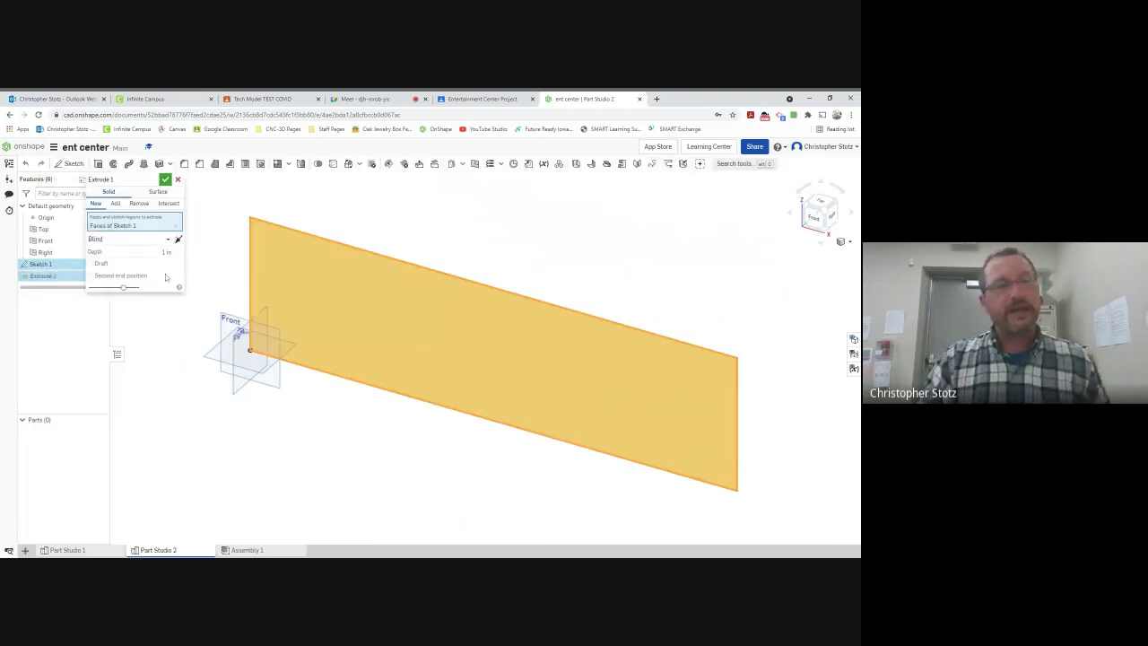
{"action": "type", "text": ".75"}
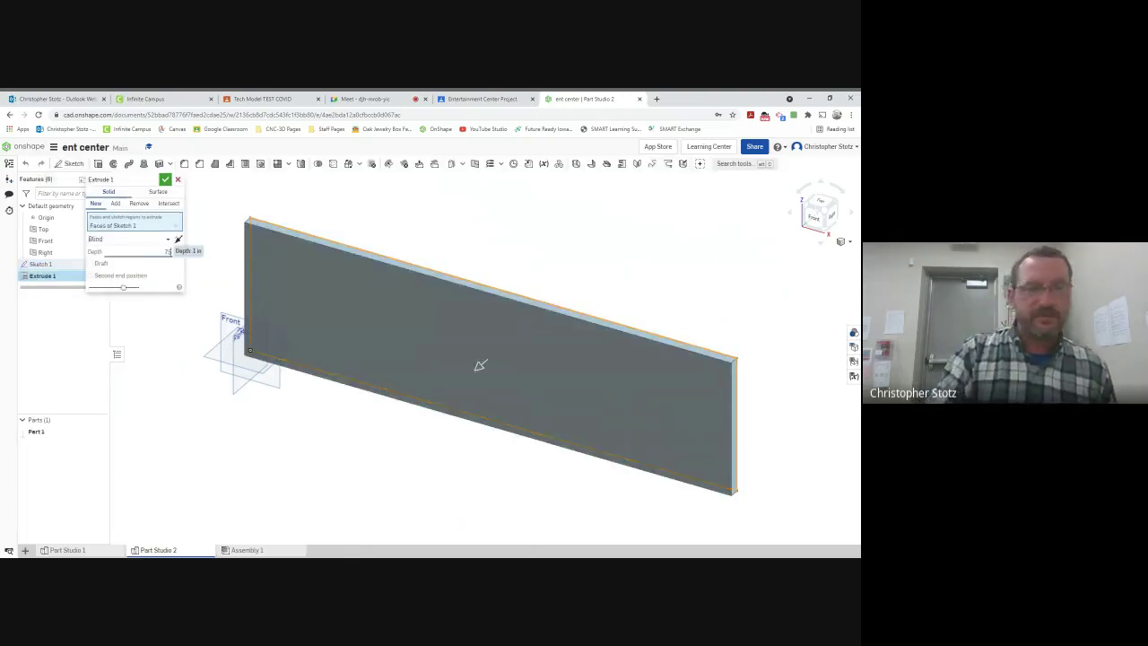
{"action": "key", "text": "Return"}
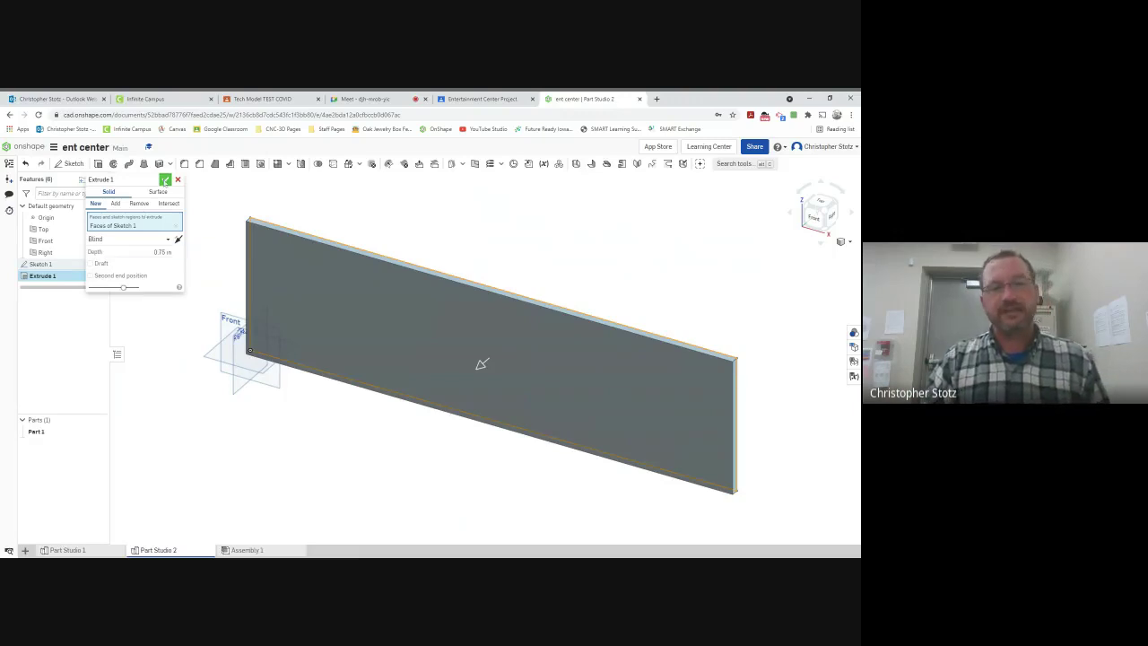
{"action": "left_click", "coordinate": [165, 179]}
Rename the Part Studio 2 tab containing the finished 49.5 in board as top/bottom
{"action": "right_click_drag", "start_coordinate": [454, 297], "coordinate": [433, 342]}
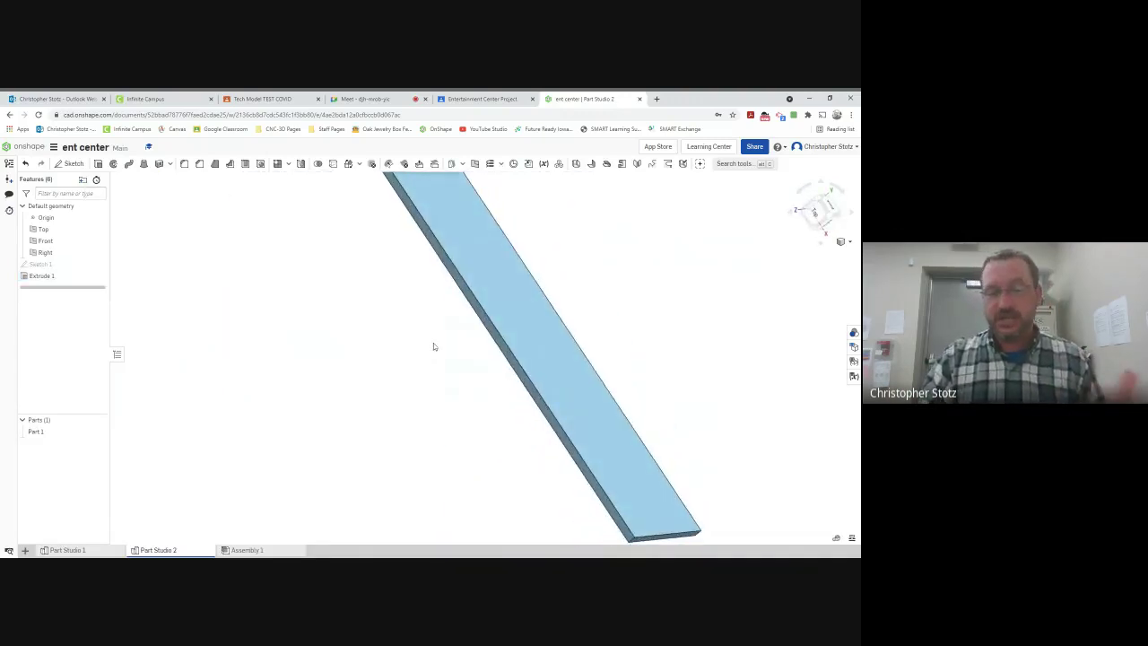
{"action": "right_click_drag", "start_coordinate": [351, 405], "coordinate": [502, 406]}
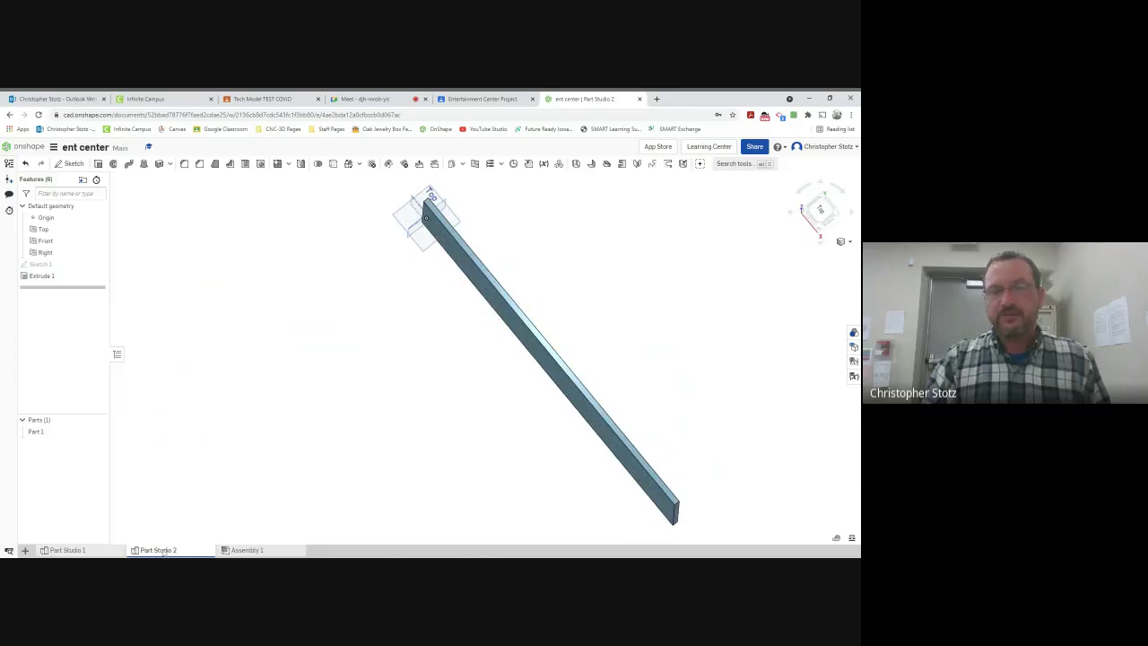
{"action": "mouse_move", "coordinate": [164, 553]}
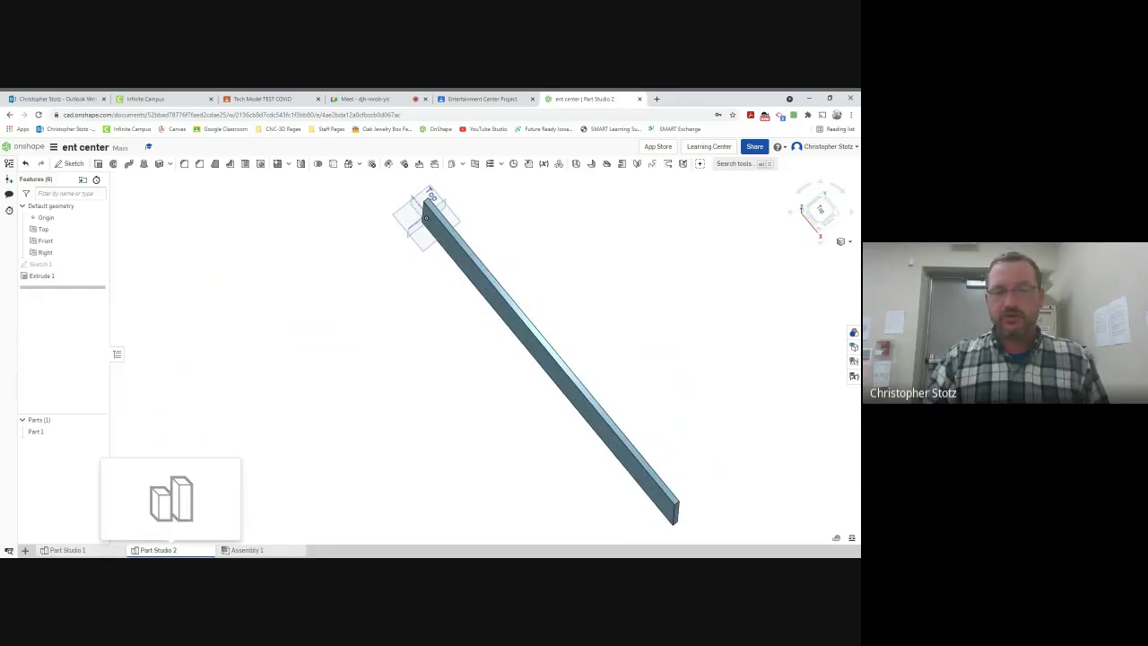
{"action": "right_click", "coordinate": [164, 549]}
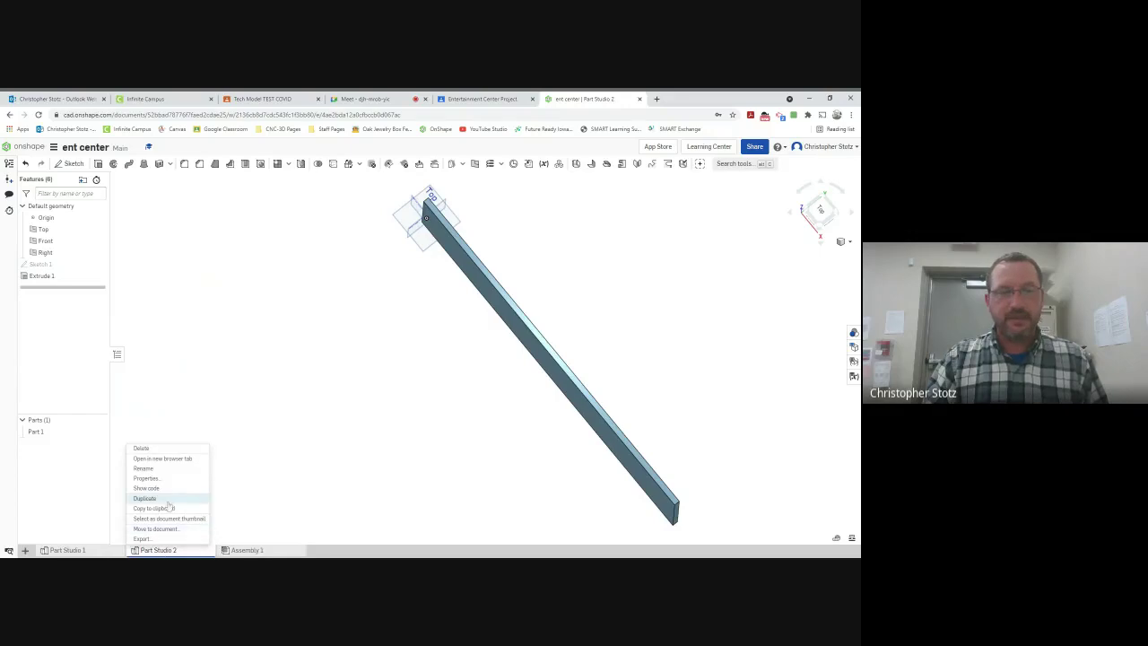
{"action": "left_click", "coordinate": [162, 469]}
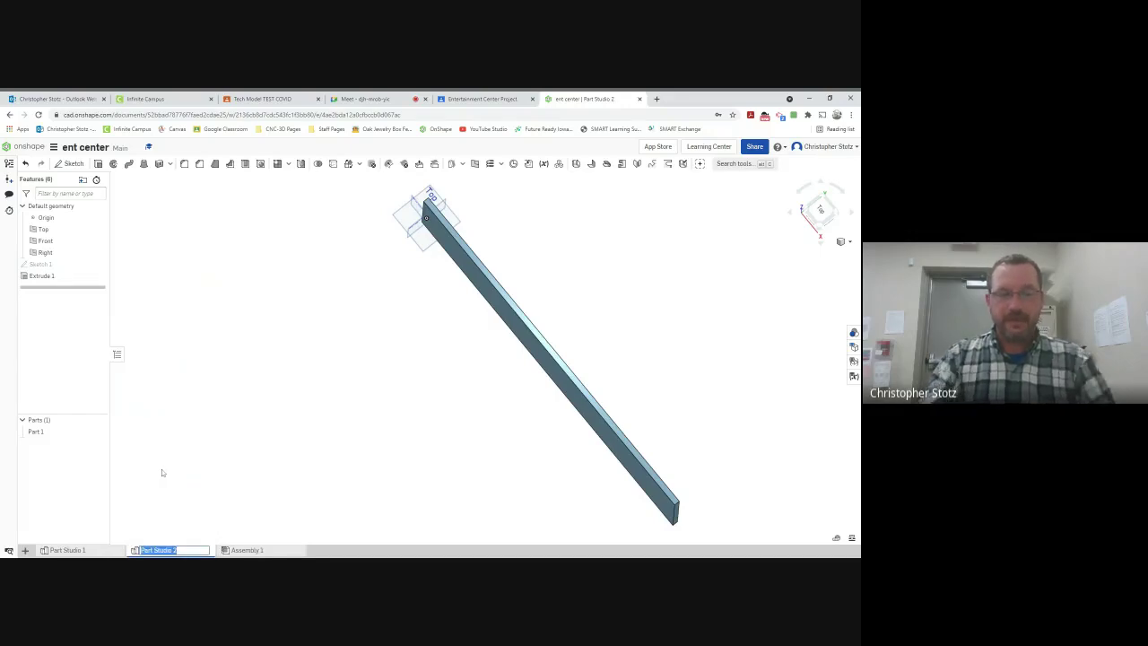
{"action": "type", "text": "top"}
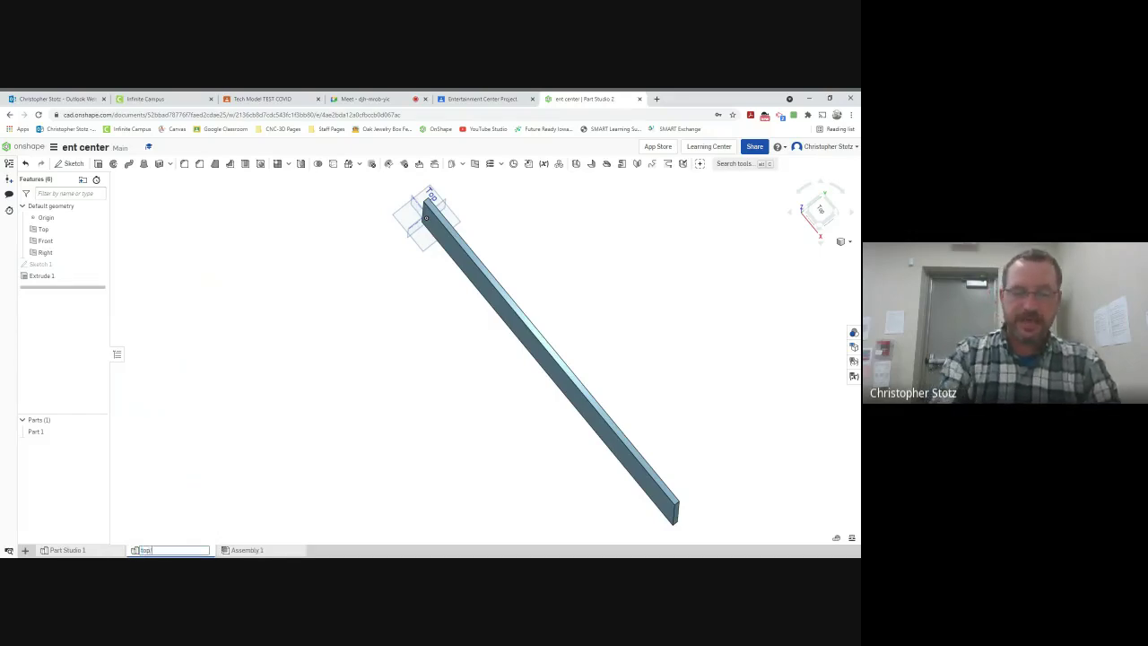
{"action": "type", "text": "/bottom"}
{"action": "key", "text": "Return"}
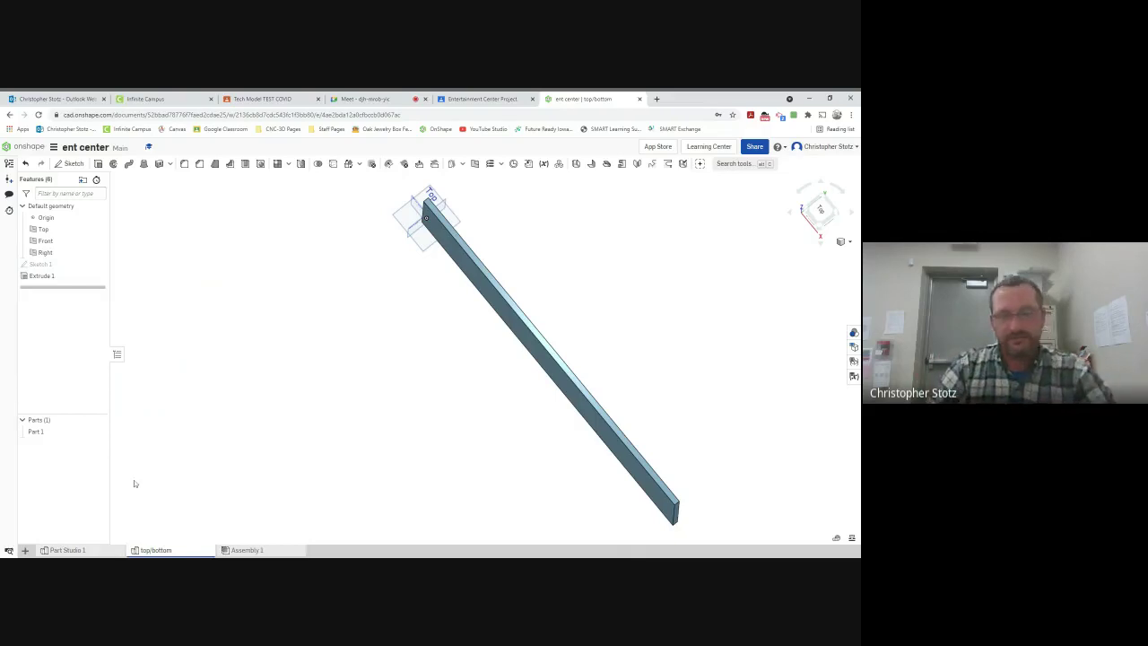
Return to Part Studio 1 and dimension the height of the outer side board between the top and bottom boards
{"action": "scroll", "coordinate": [353, 395], "scroll_direction": "down", "scroll_amount": 1}
{"action": "right_click_drag", "start_coordinate": [349, 395], "coordinate": [355, 404]}
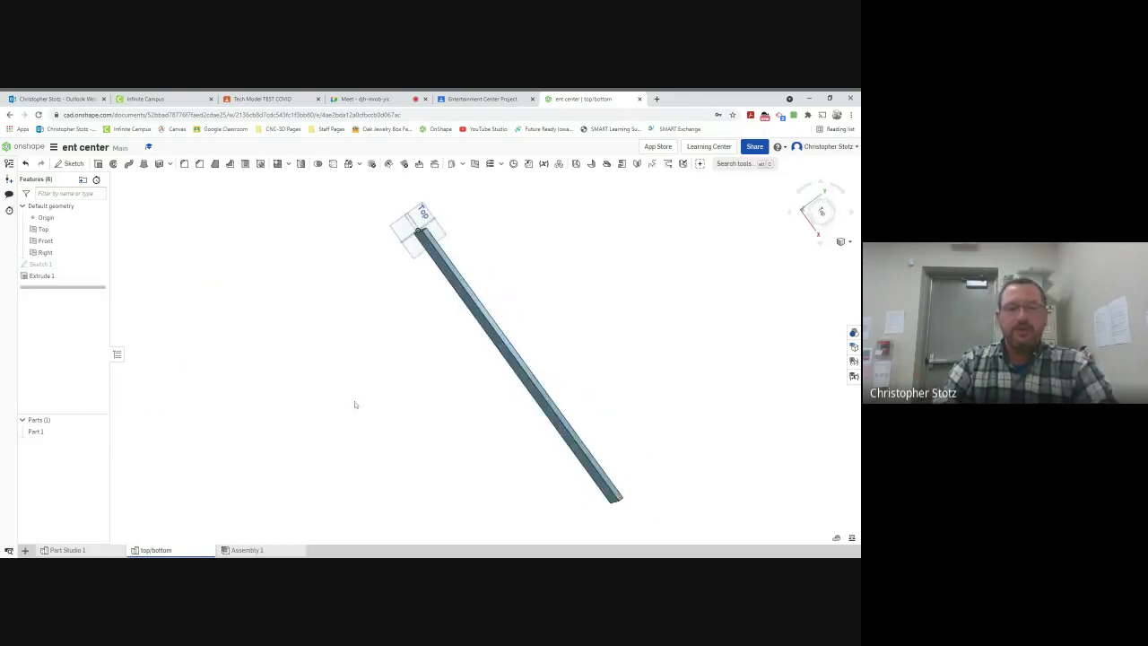
{"action": "left_click", "coordinate": [73, 551]}
{"action": "scroll", "coordinate": [405, 310], "scroll_direction": "up", "scroll_amount": 1}
{"action": "scroll", "coordinate": [405, 311], "scroll_direction": "down", "scroll_amount": 1}
{"action": "middle_click_drag", "start_coordinate": [404, 310], "coordinate": [287, 240]}
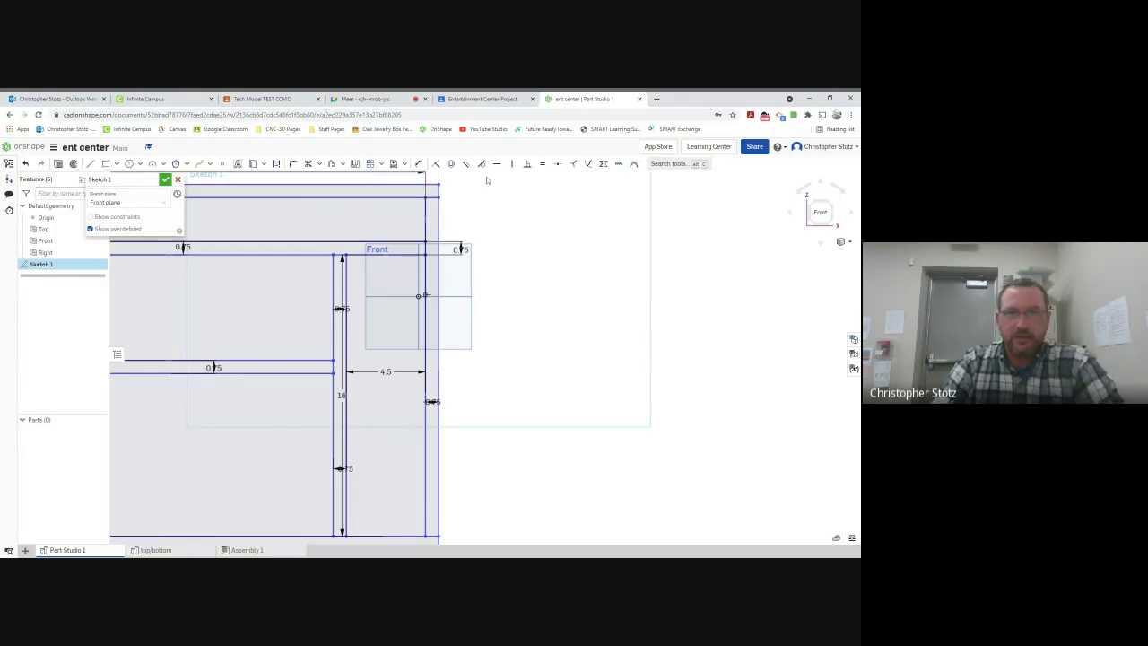
{"action": "left_click", "coordinate": [418, 163]}
{"action": "scroll", "coordinate": [432, 193], "scroll_direction": "up", "scroll_amount": 1}
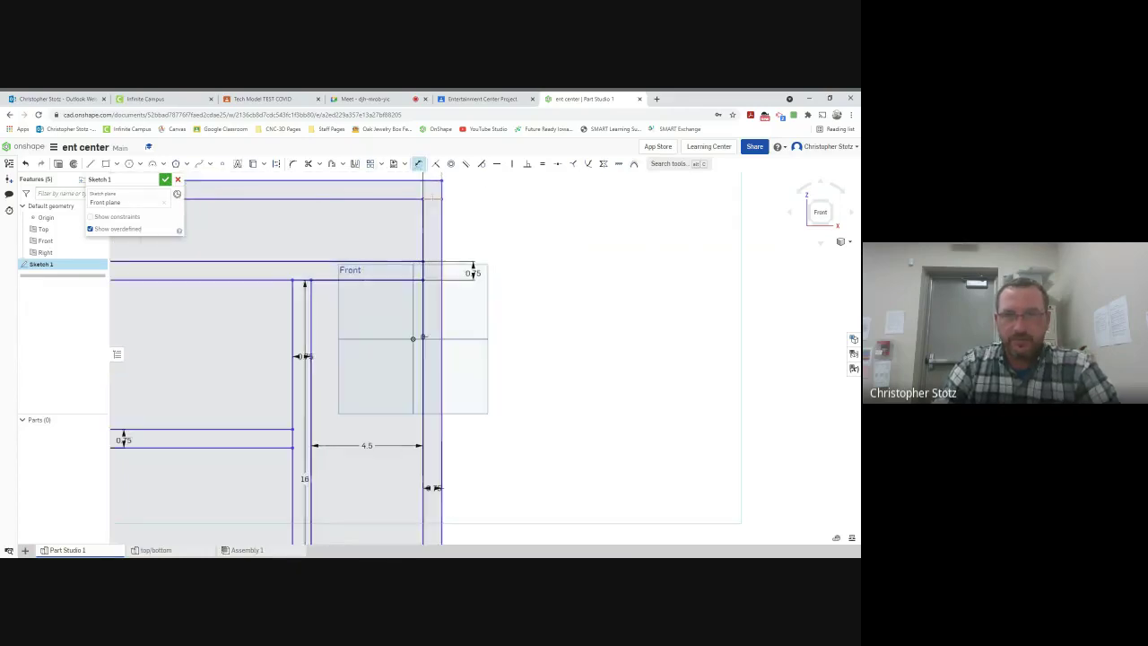
{"action": "scroll", "coordinate": [467, 263], "scroll_direction": "down", "scroll_amount": 4}
{"action": "scroll", "coordinate": [467, 269], "scroll_direction": "up", "scroll_amount": 5}
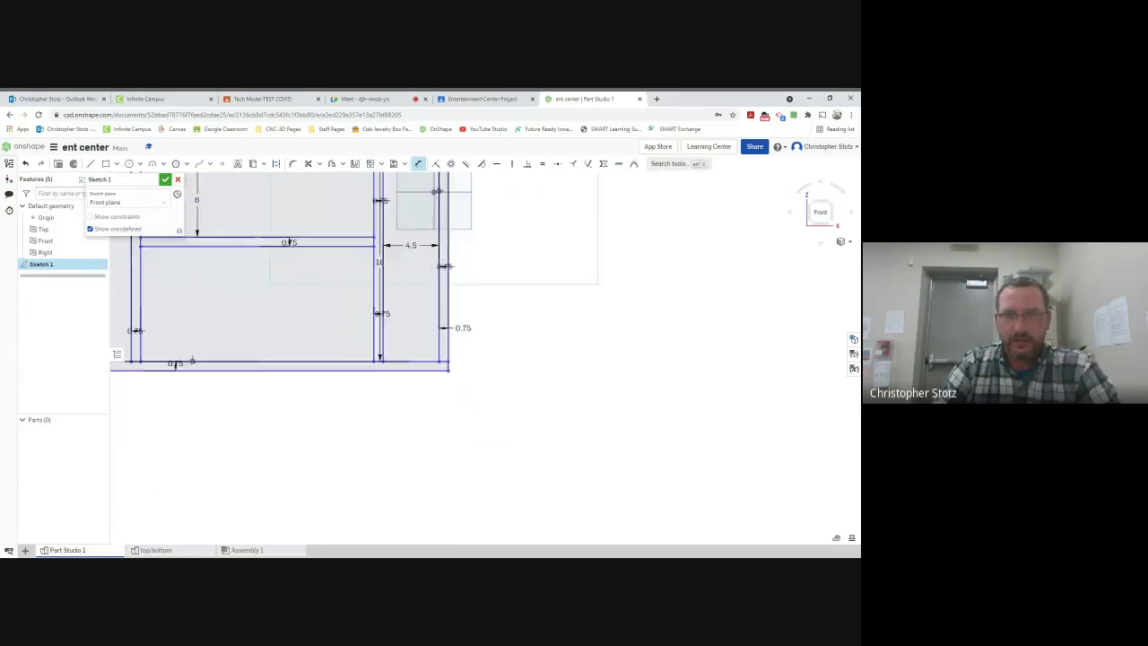
{"action": "scroll", "coordinate": [475, 310], "scroll_direction": "down", "scroll_amount": 3}
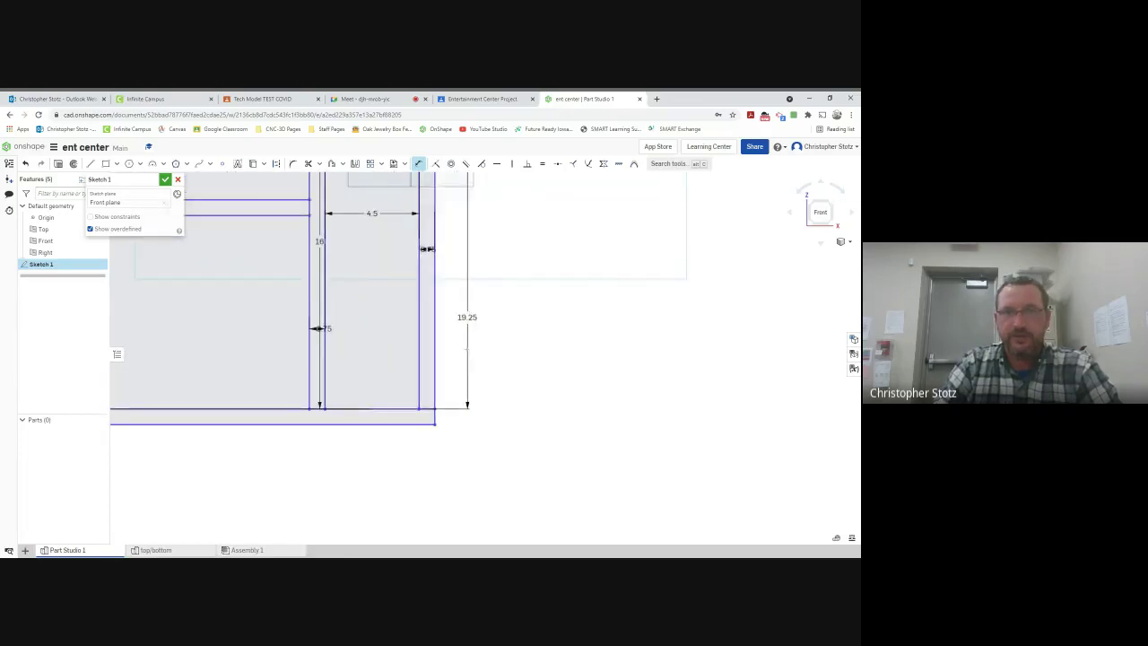
{"action": "double_click", "coordinate": [486, 301]}
{"action": "scroll", "coordinate": [487, 313], "scroll_direction": "down", "scroll_amount": 3}
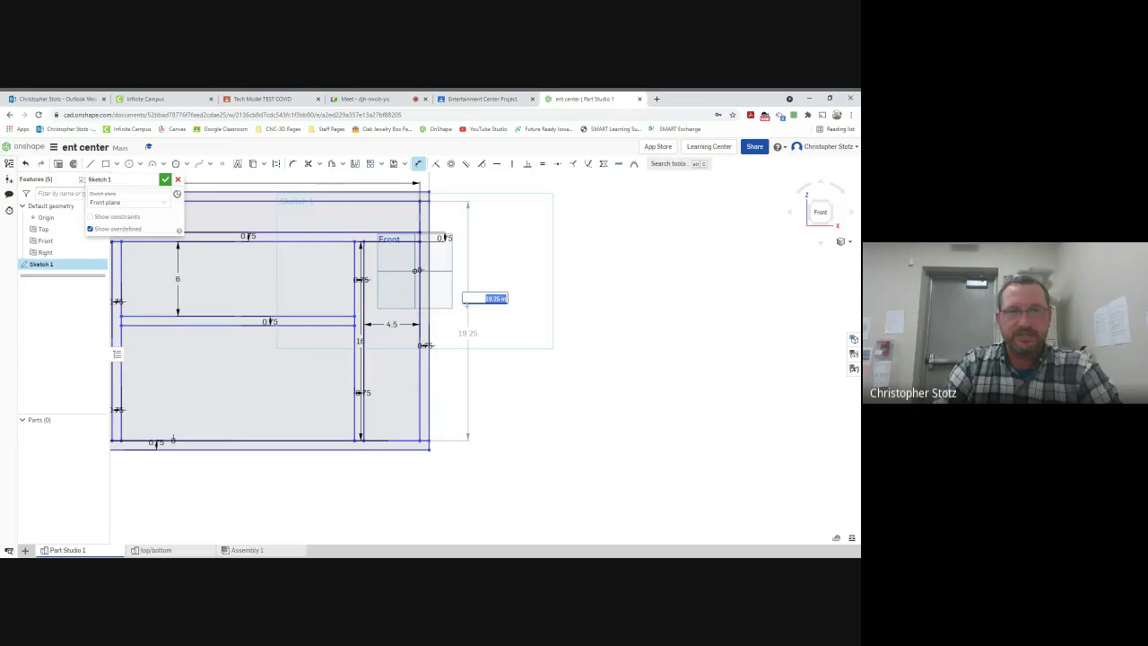
Create a new Part Studio and sketch a corner rectangle about 2 in high from the origin on the Front plane
{"action": "left_click", "coordinate": [25, 550]}
{"action": "left_click", "coordinate": [55, 488]}
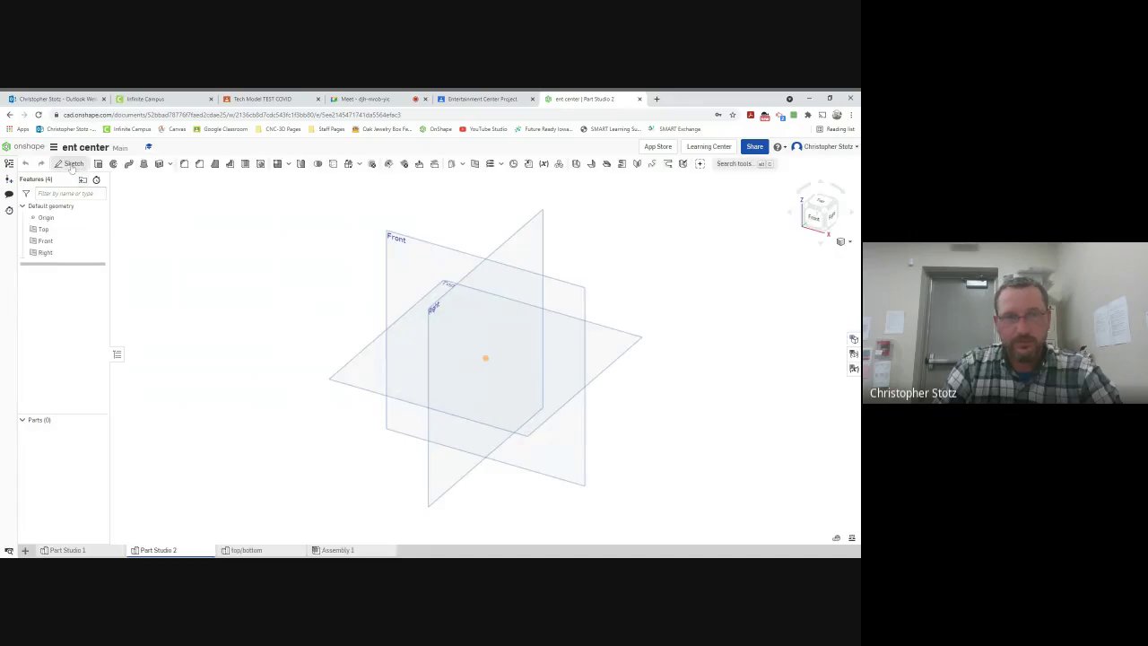
{"action": "left_click", "coordinate": [70, 164]}
{"action": "left_click", "coordinate": [407, 260]}
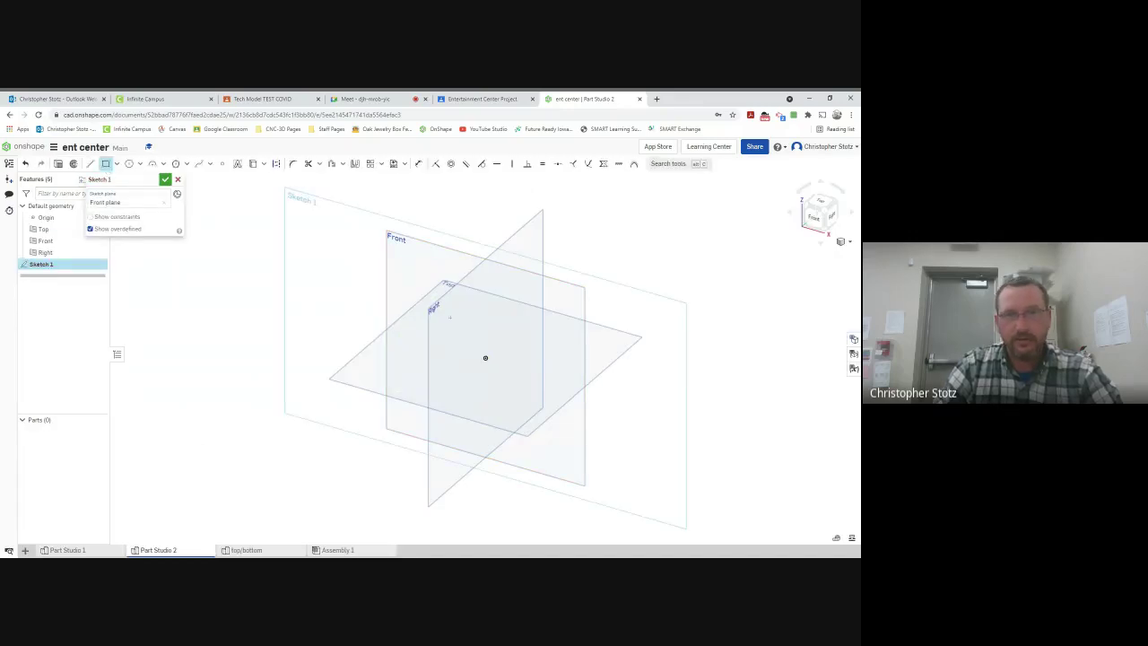
{"action": "left_click", "coordinate": [486, 357]}
{"action": "left_click", "coordinate": [574, 384]}
Set the rectangle's horizontal length to 19.25 in and enter its vertical dimension
{"action": "type", "text": "18.25"}
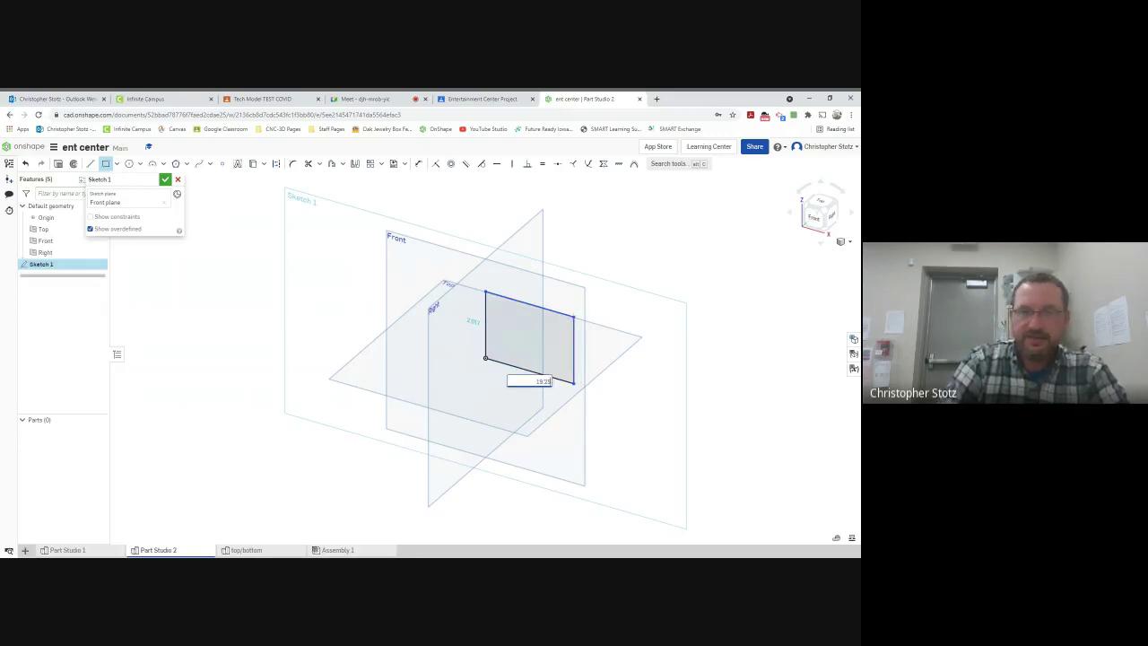
{"action": "key", "text": "Return"}
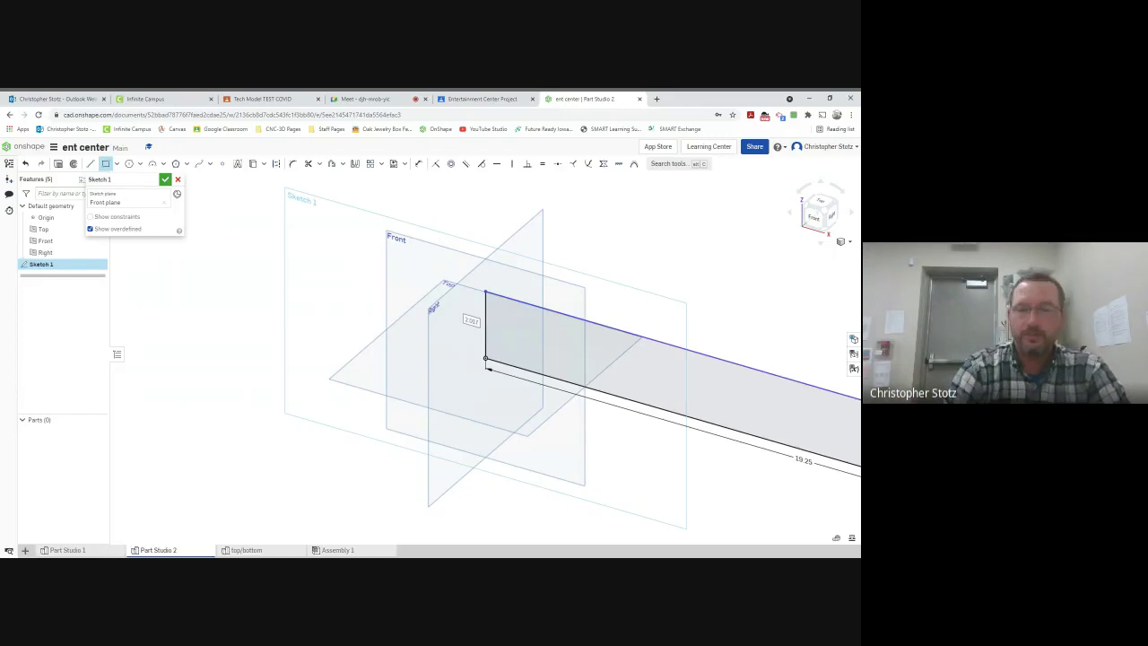
{"action": "double_click", "coordinate": [471, 320]}
{"action": "key", "text": "Return"}
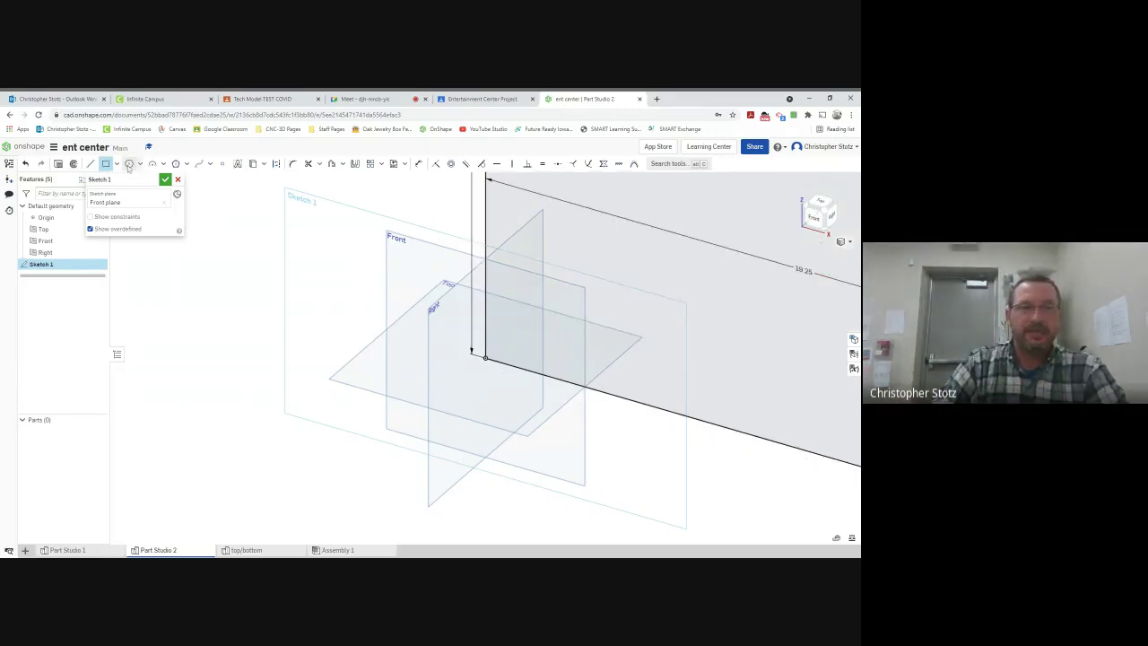
Extrude the rectangle as a new solid board with a blind depth of 0.75 in
{"action": "left_click", "coordinate": [58, 164]}
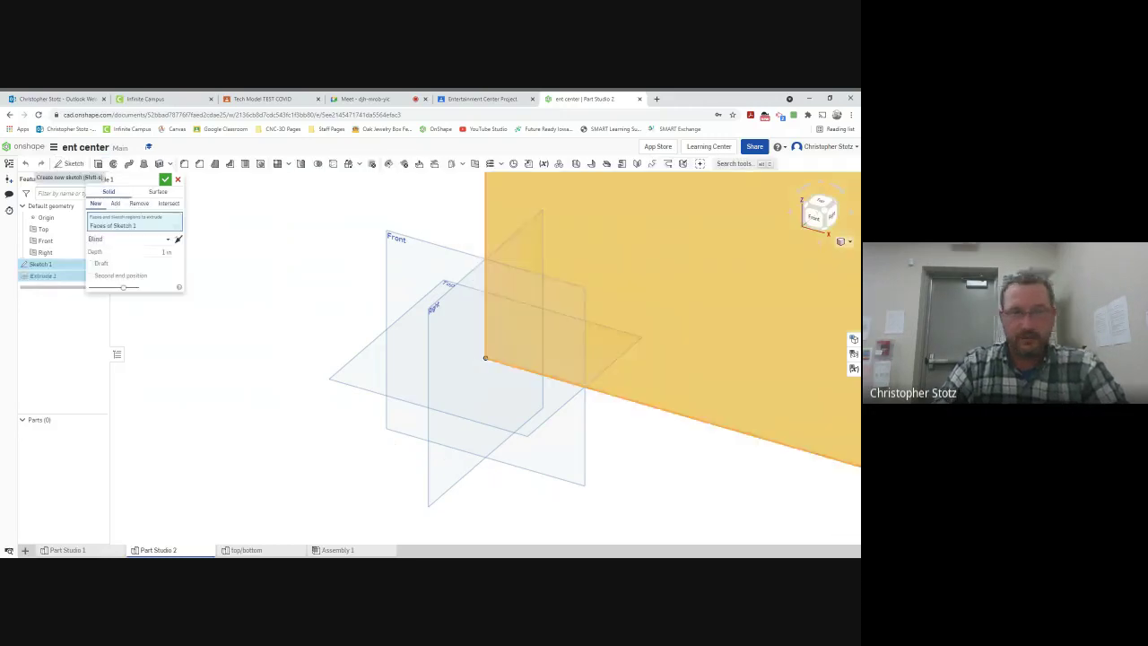
{"action": "type", "text": "0.75"}
{"action": "key", "text": "Return"}
{"action": "scroll", "coordinate": [448, 368], "scroll_direction": "down", "scroll_amount": 5}
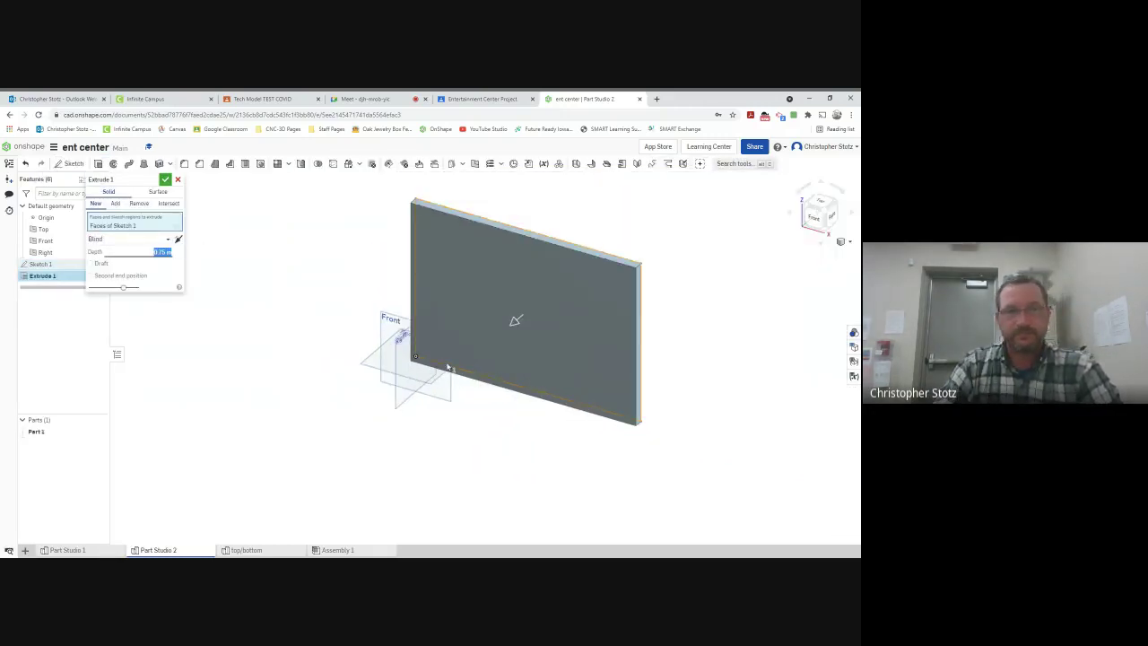
{"action": "middle_click_drag", "start_coordinate": [447, 366], "coordinate": [366, 407]}
{"action": "left_click", "coordinate": [165, 179]}
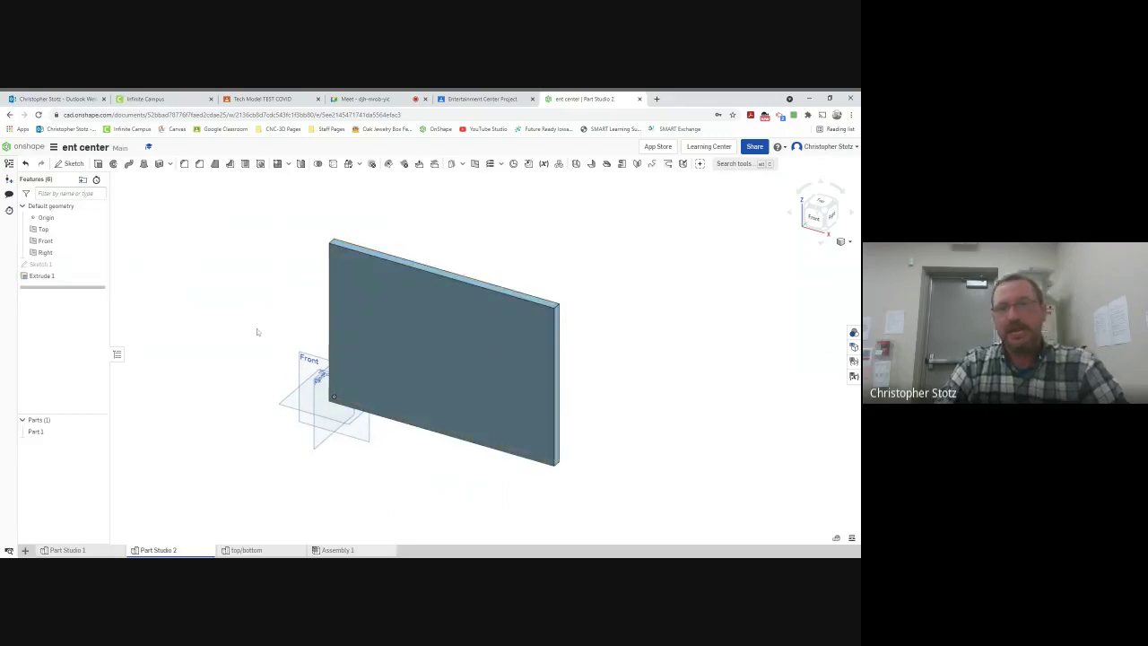
Rename the Part Studio 2 tab containing the new 19.25 in board as side
{"action": "right_click_drag", "start_coordinate": [380, 325], "coordinate": [260, 553]}
{"action": "right_click", "coordinate": [155, 549]}
{"action": "left_click", "coordinate": [157, 457]}
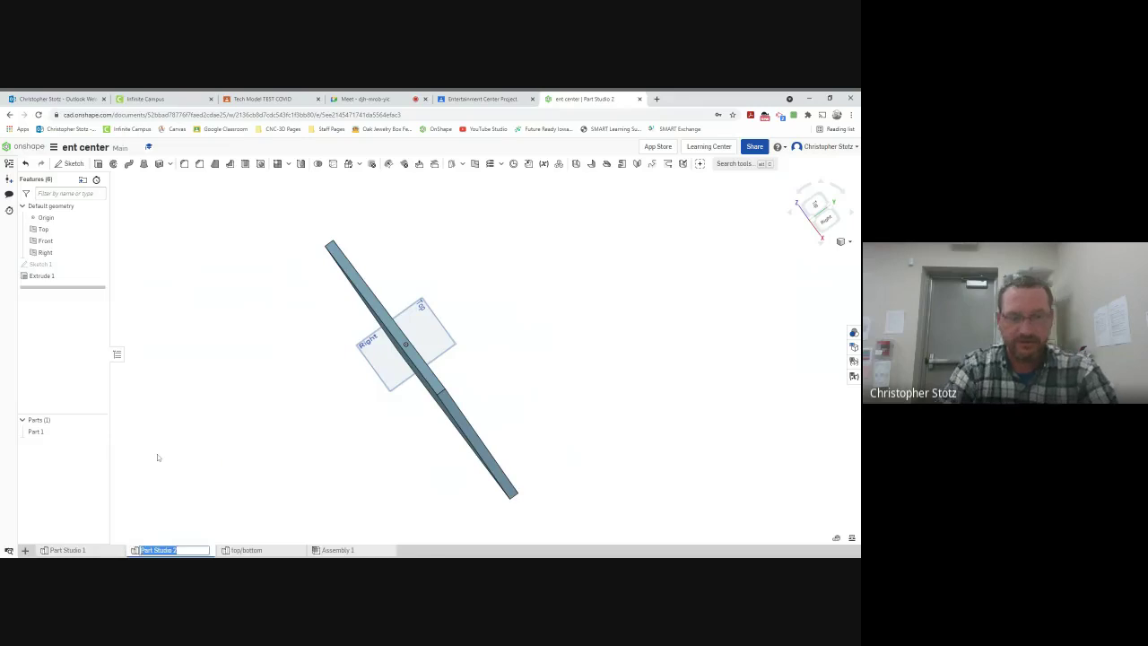
{"action": "type", "text": "side"}
{"action": "key", "text": "Return"}
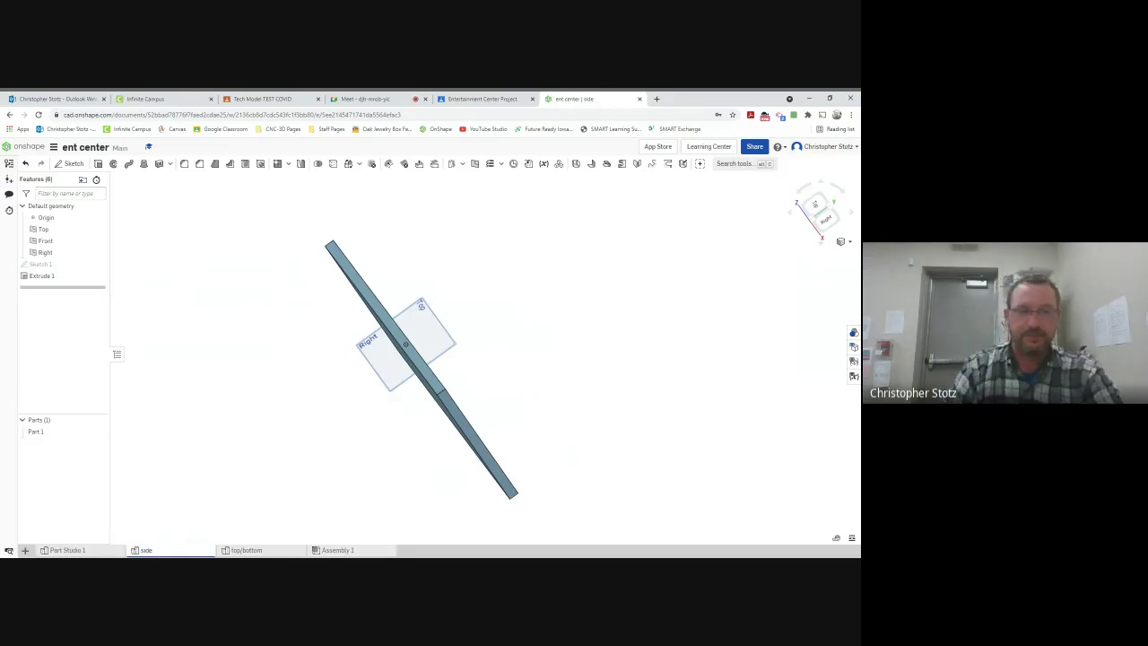
Return to the front layout sketch in Part Studio 1 and switch to the Google Meet browser tab
{"action": "left_click", "coordinate": [75, 550]}
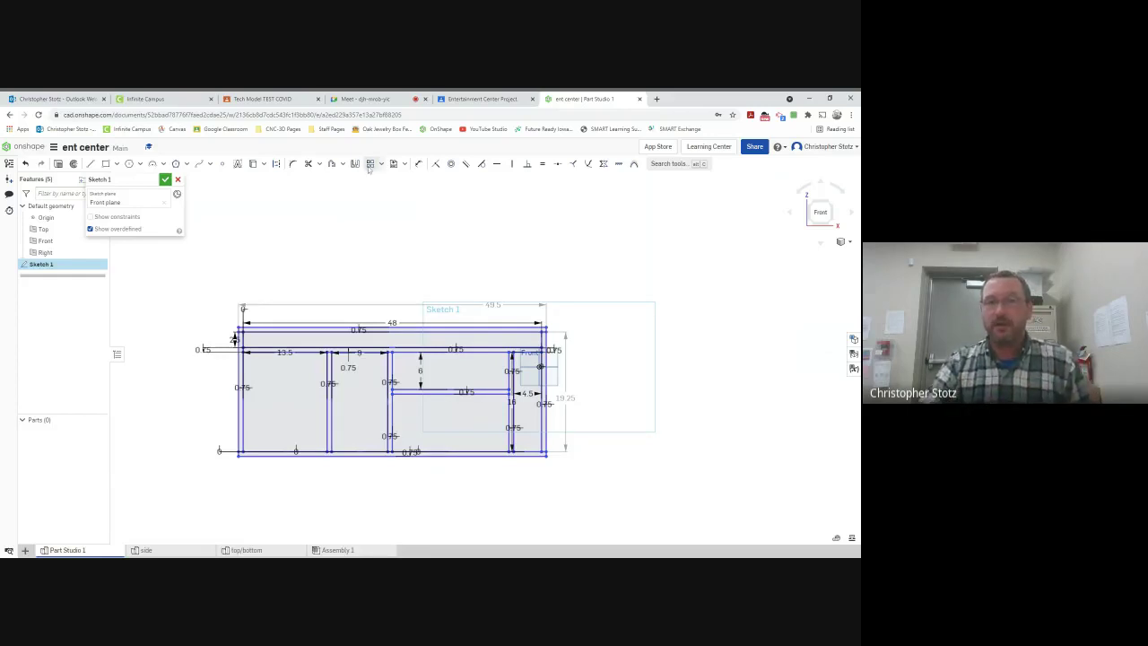
{"action": "left_click", "coordinate": [393, 98]}
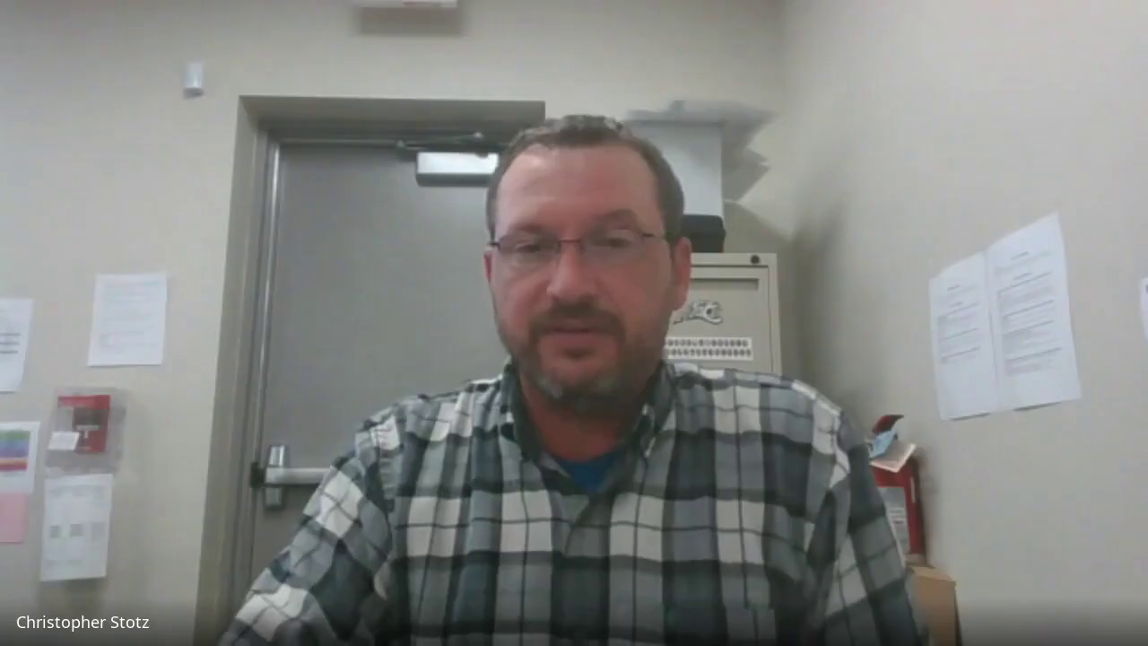